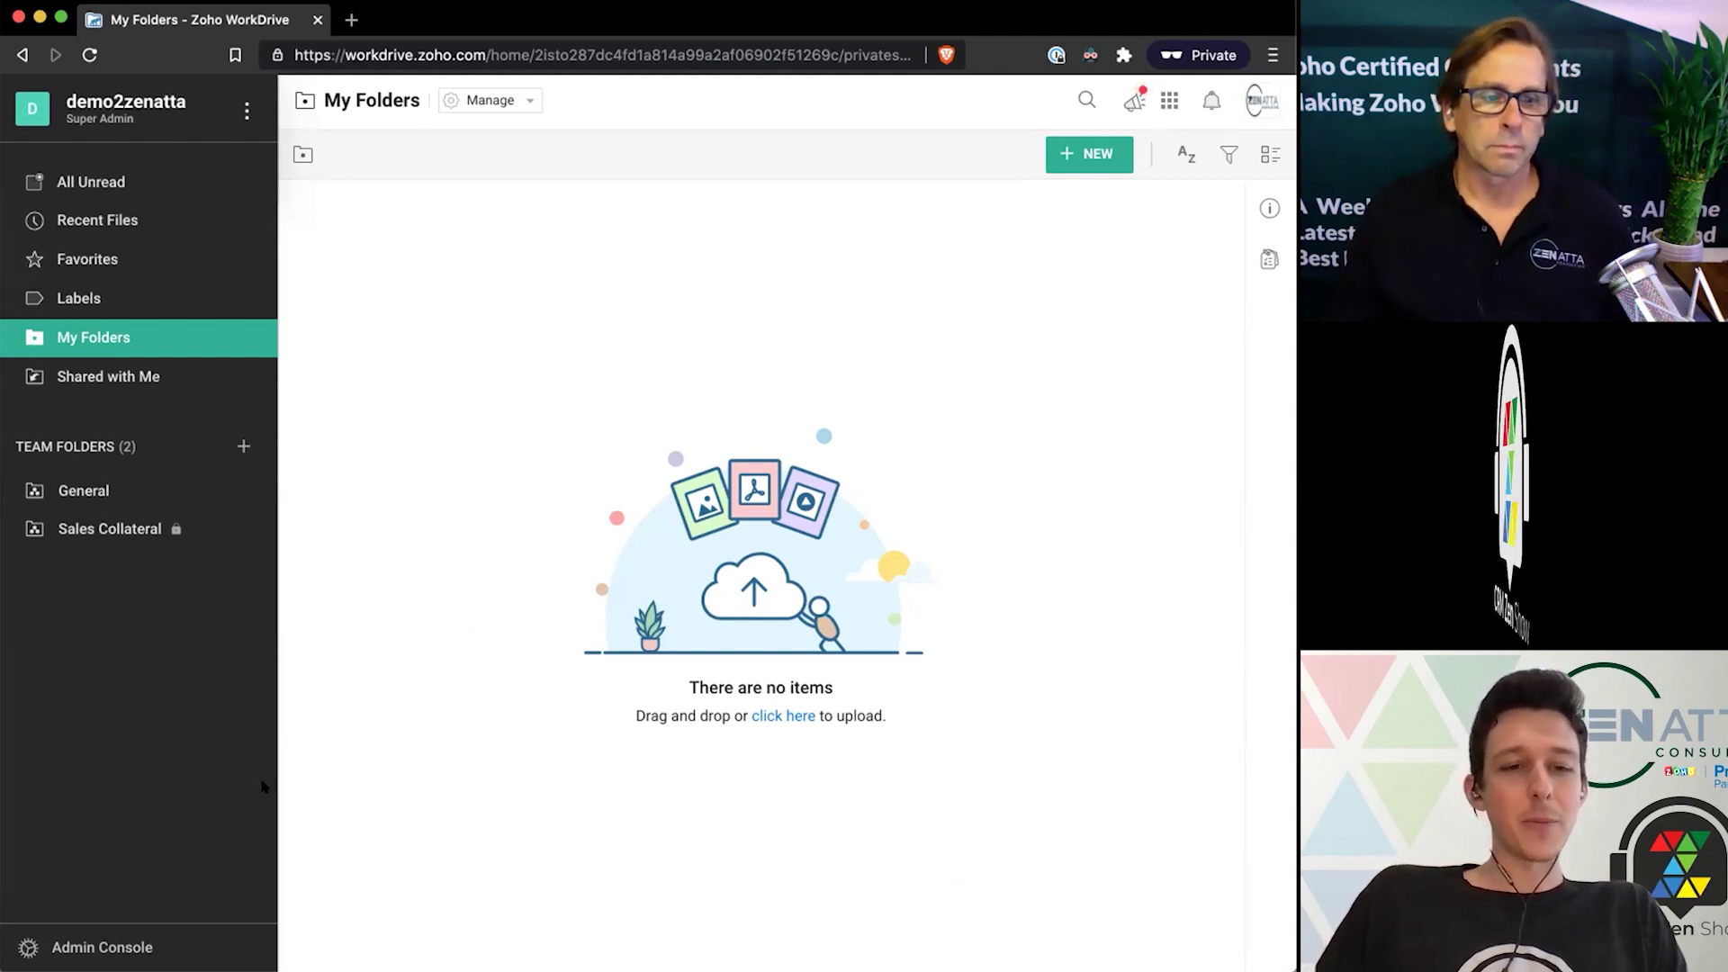
Open the Admin Console Settings on Profile and select the team name demo2zenatta for editing.
click(110, 944)
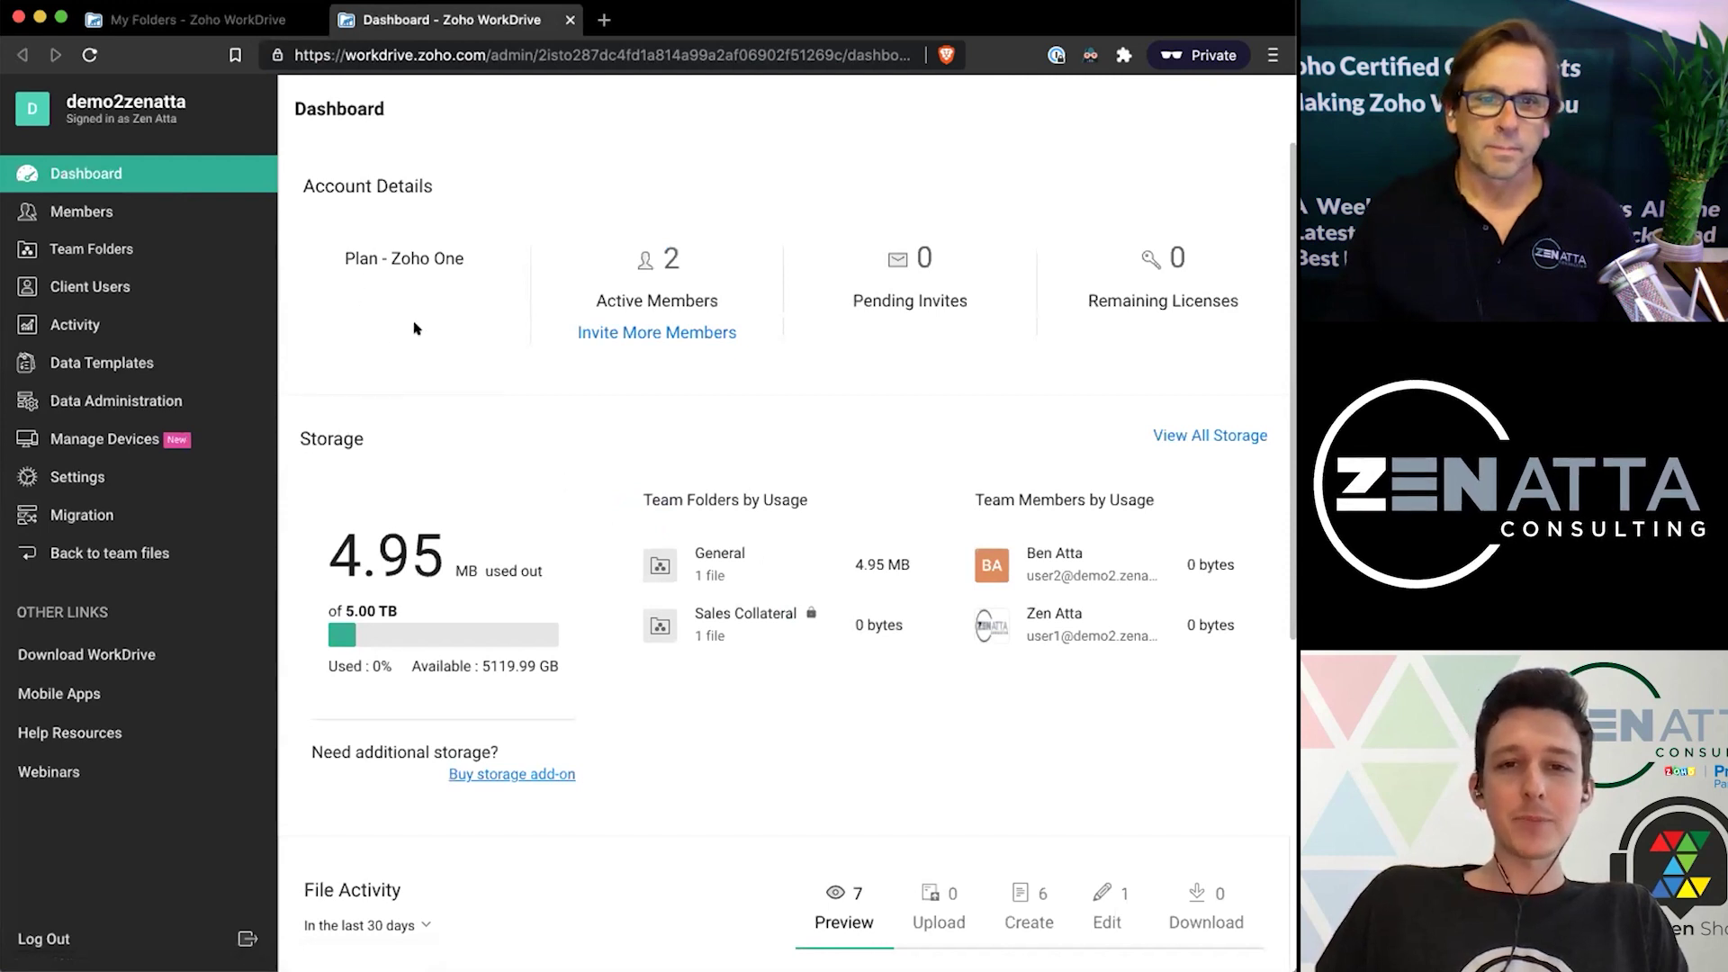
scroll(414, 328, down, 1)
scroll(414, 327, down, 4)
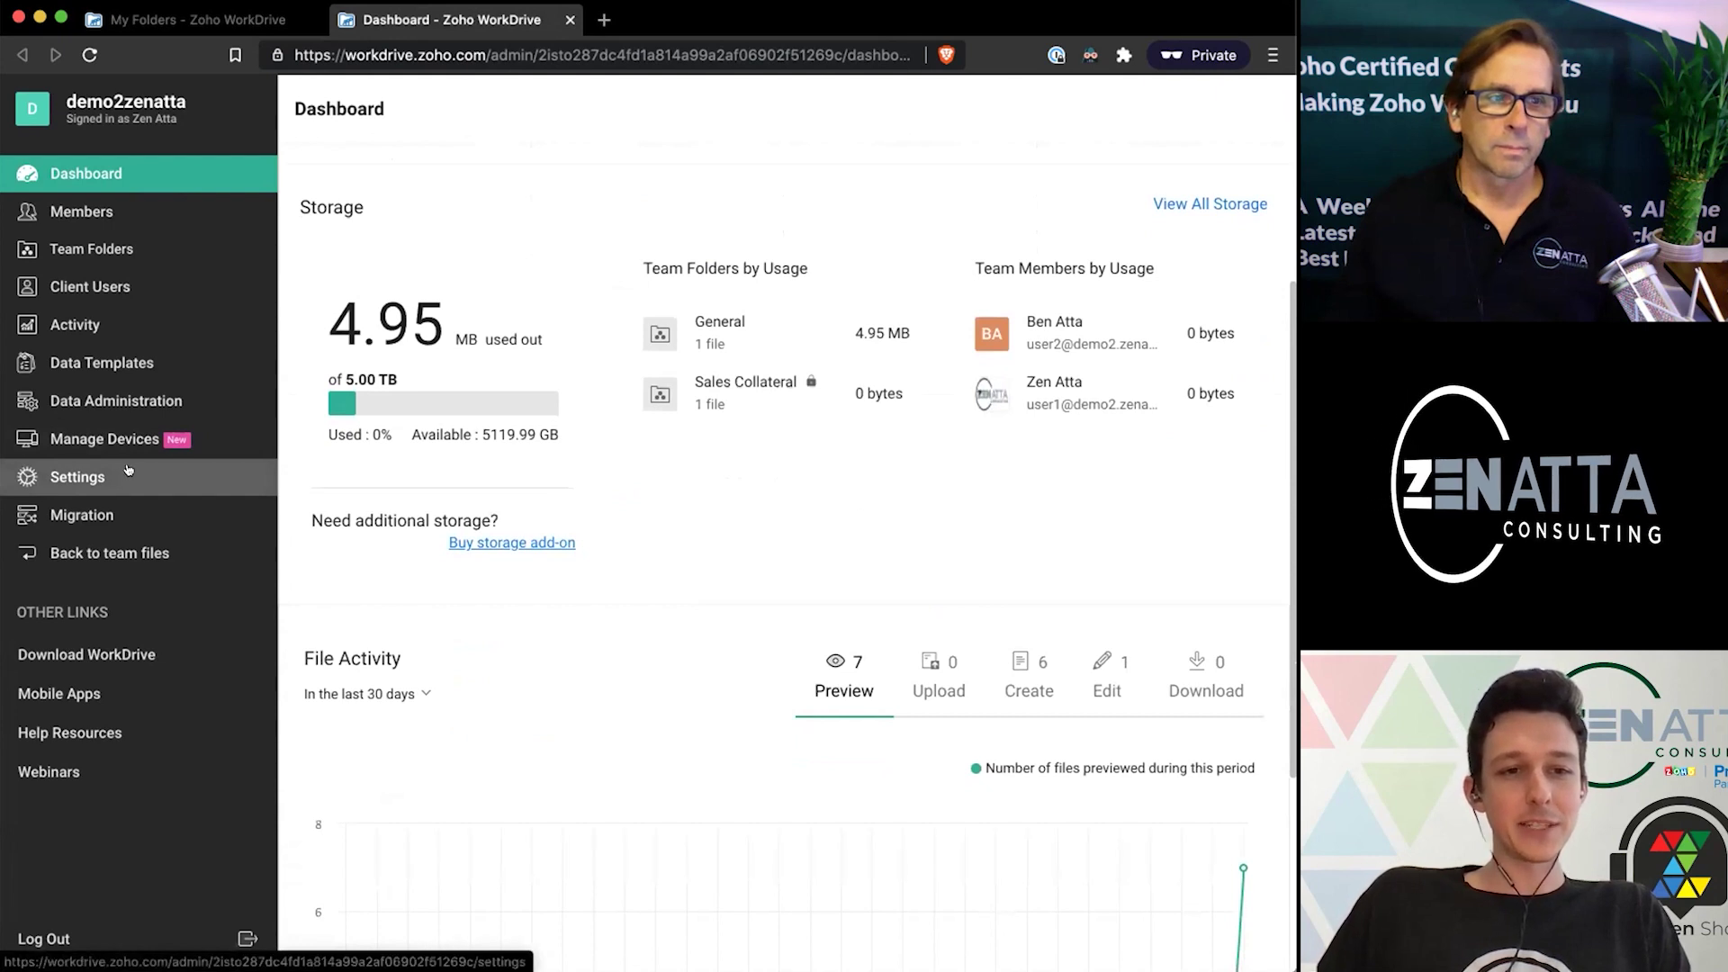
click(129, 469)
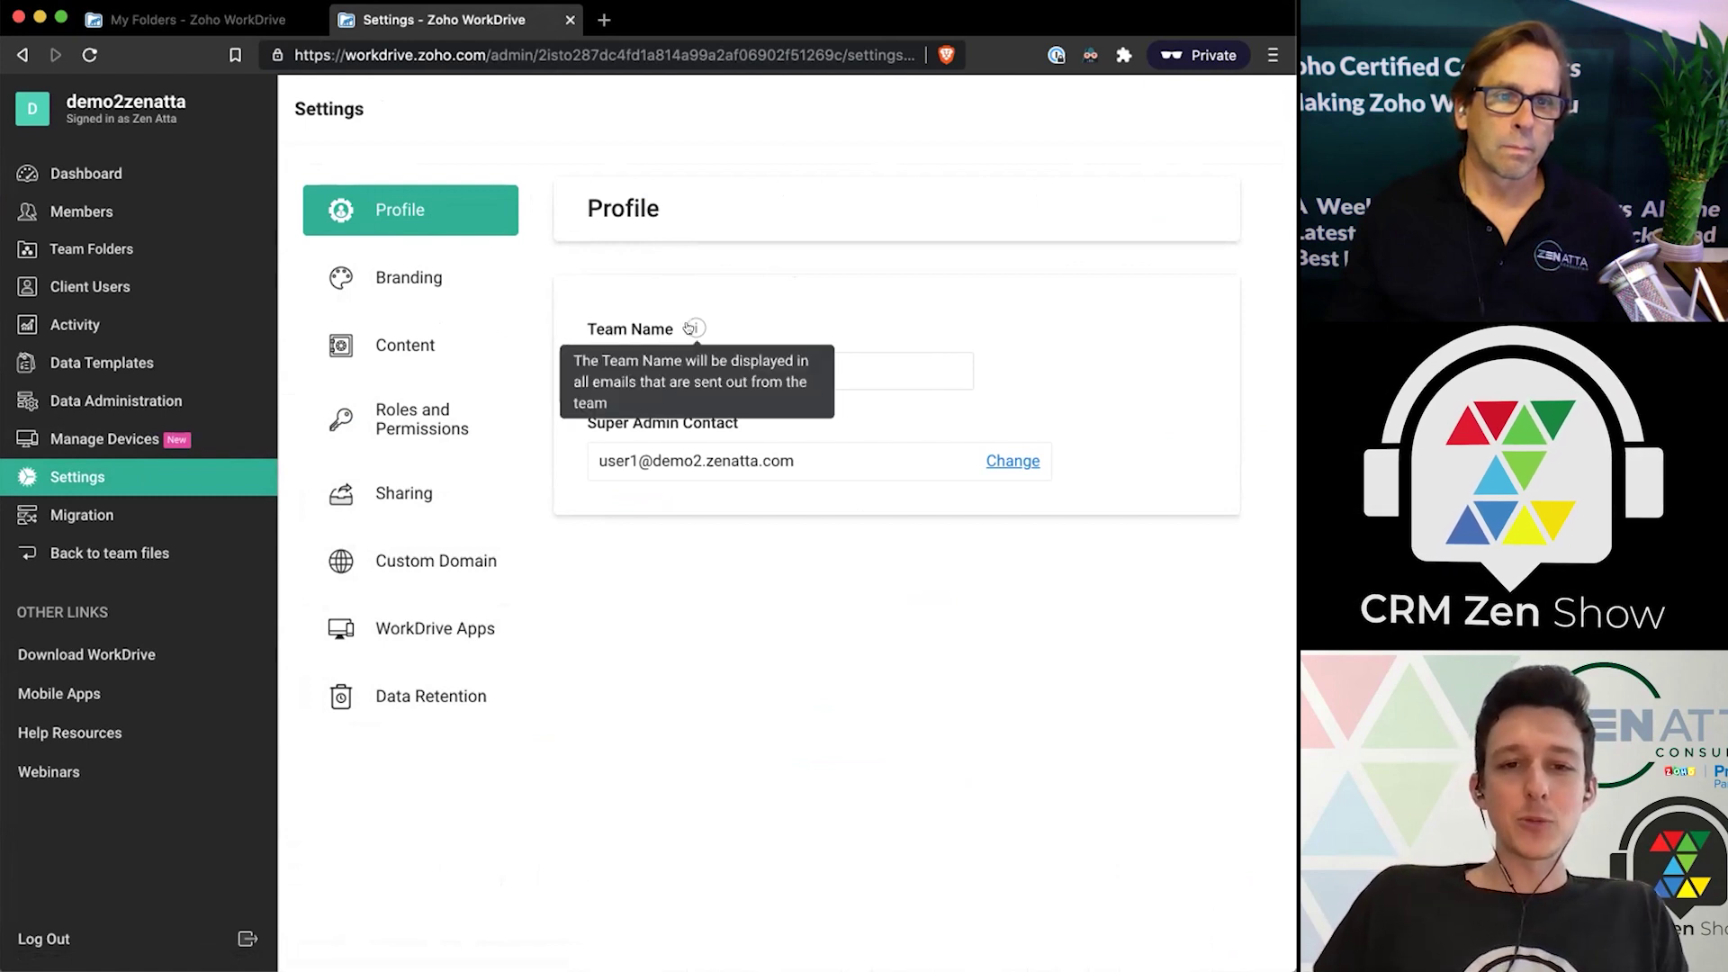
click(747, 363)
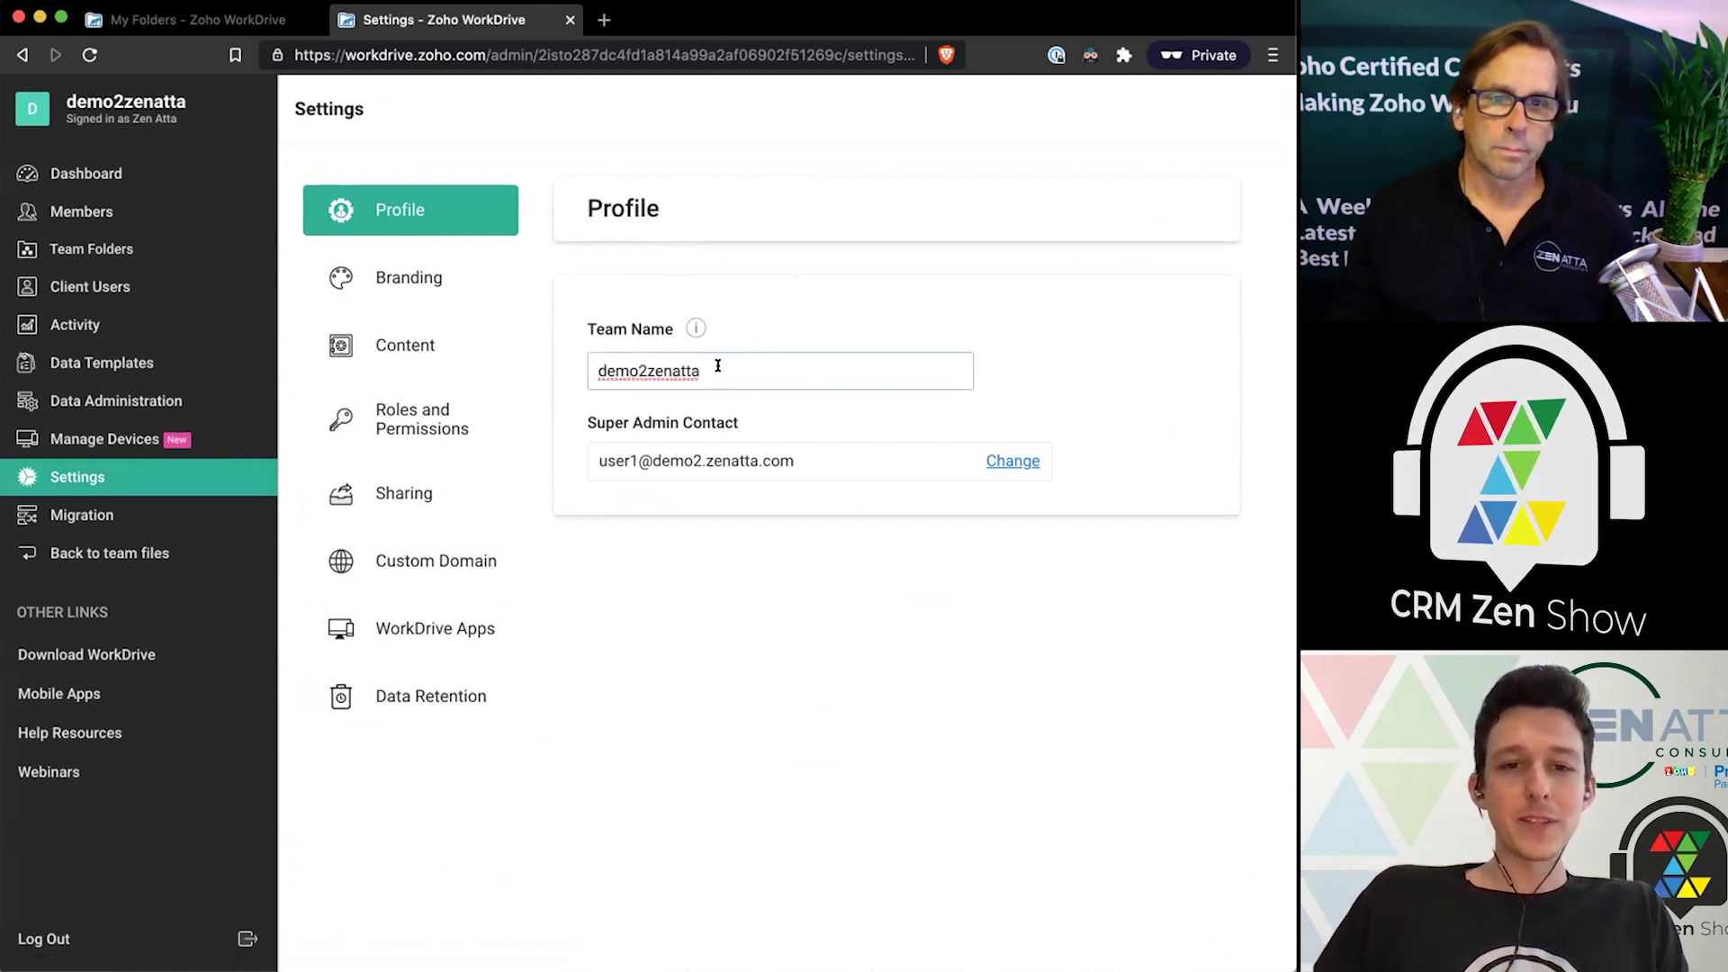
Replace the team name demo2zenatta with 'Zenatta Demo Account' and save it.
double_click(747, 364)
text(Zenatta )
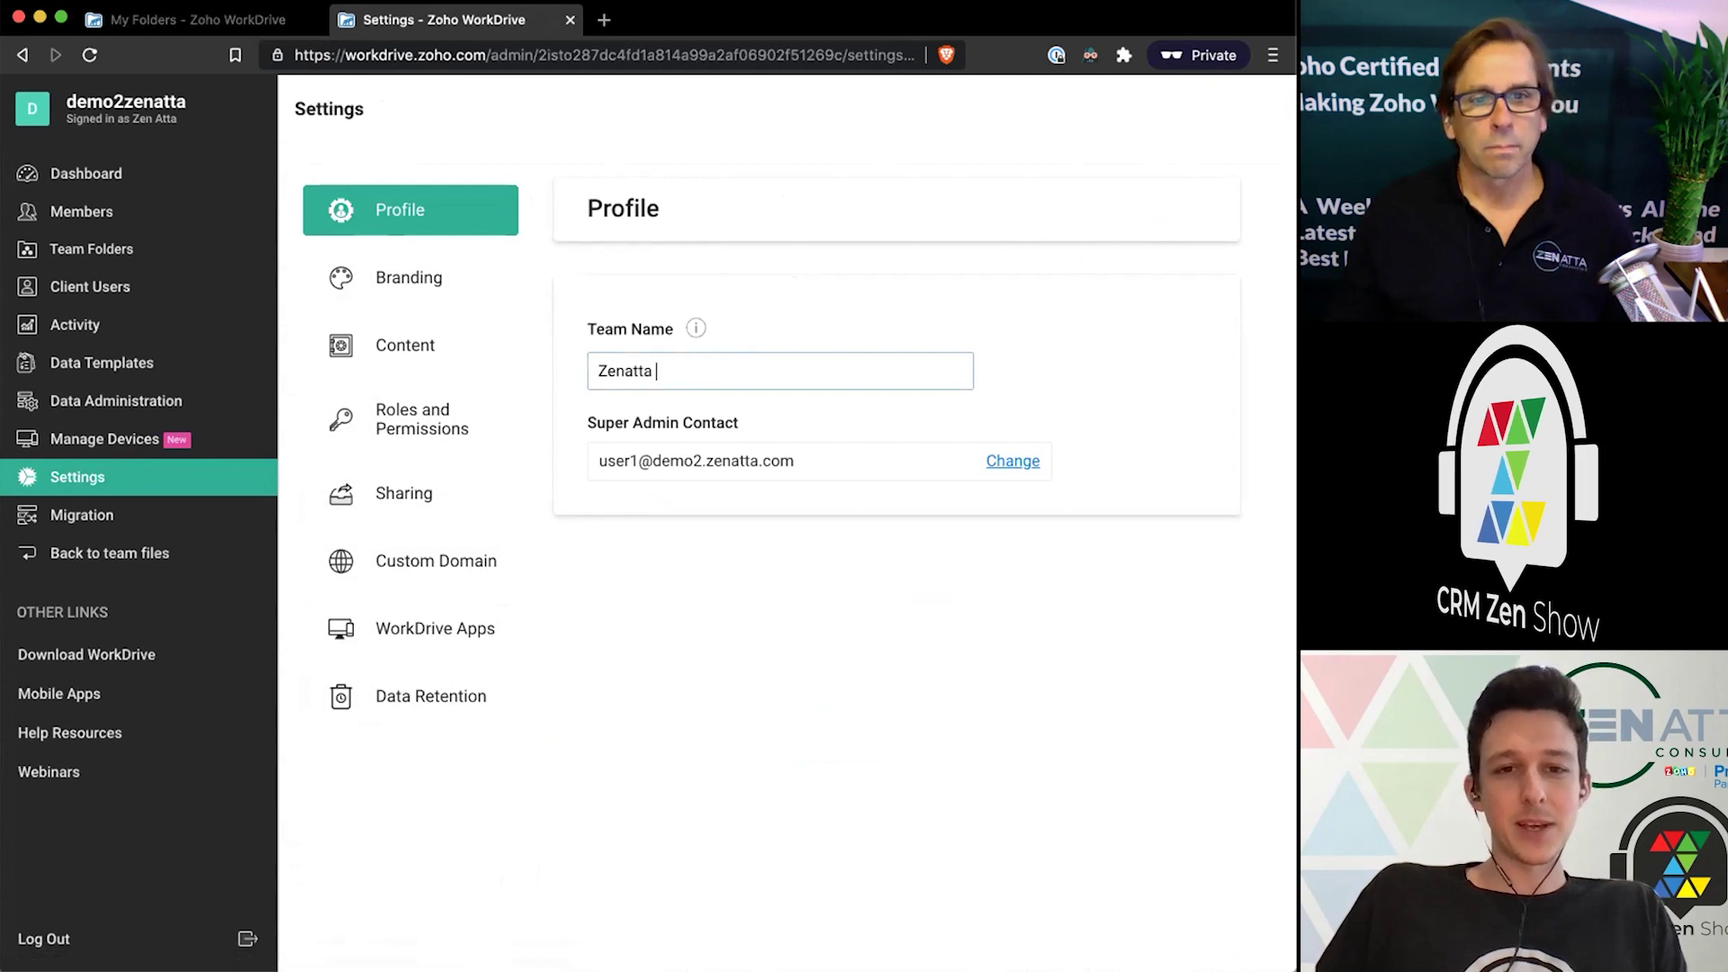
text(Demo Accoun)
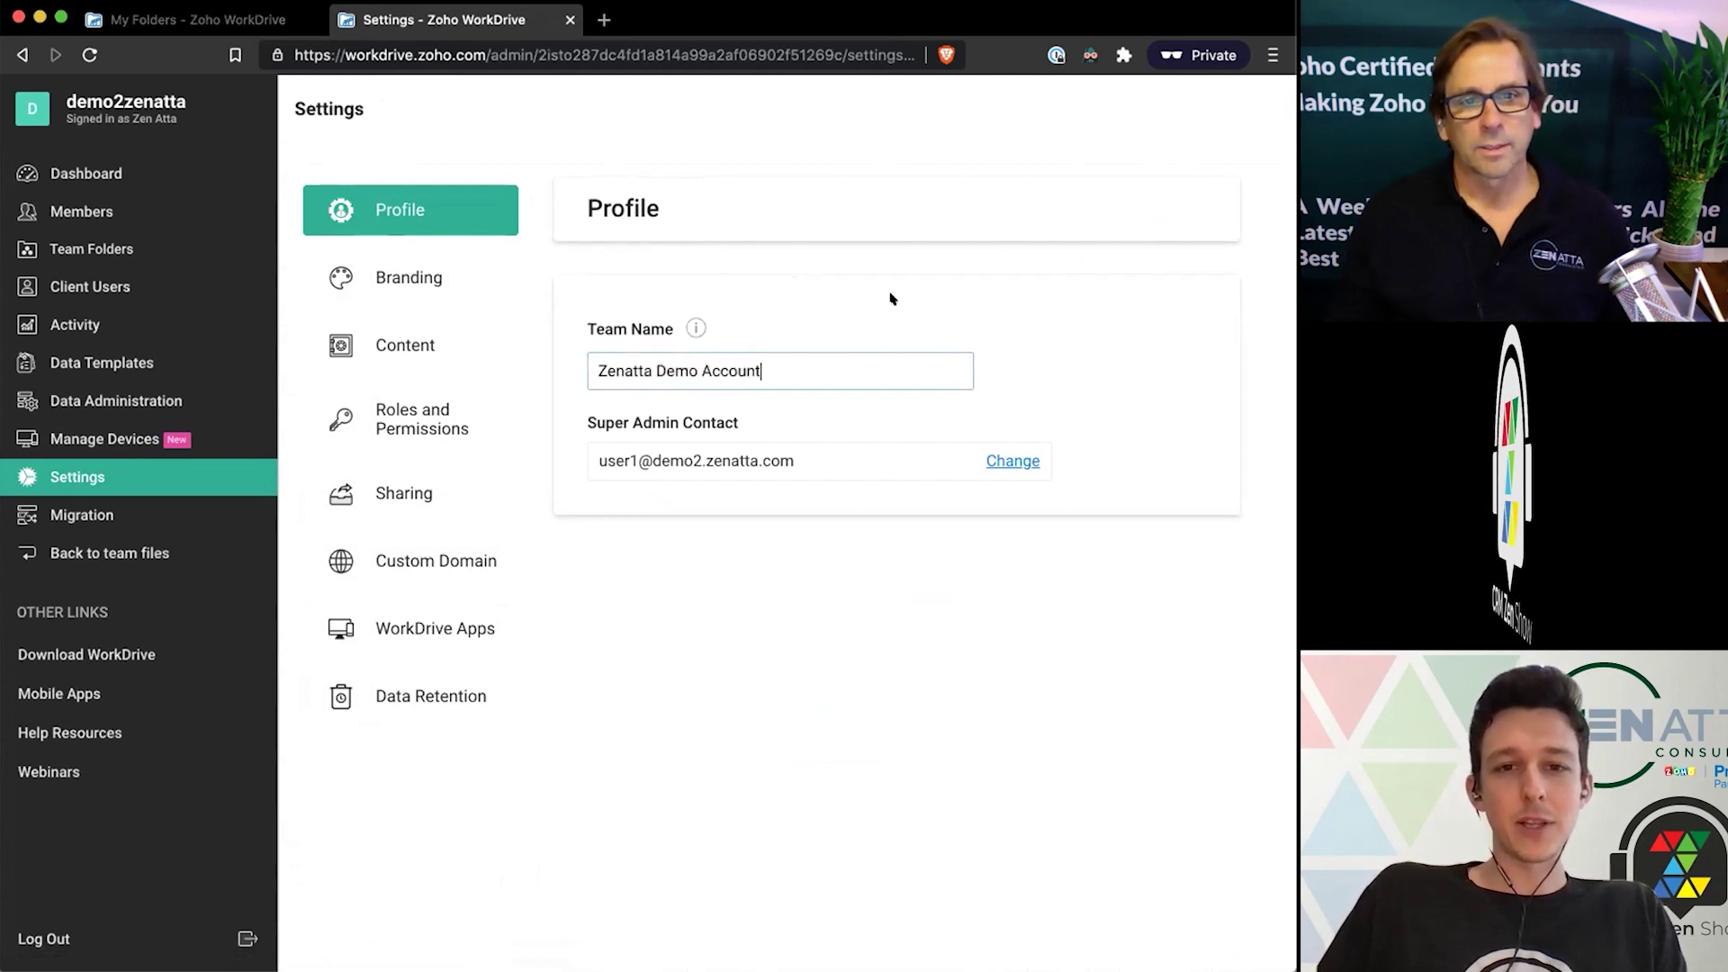
text(t)
click(891, 299)
Highlight the Super Admin Contact label, then go to the Branding settings.
mouse_move(687, 332)
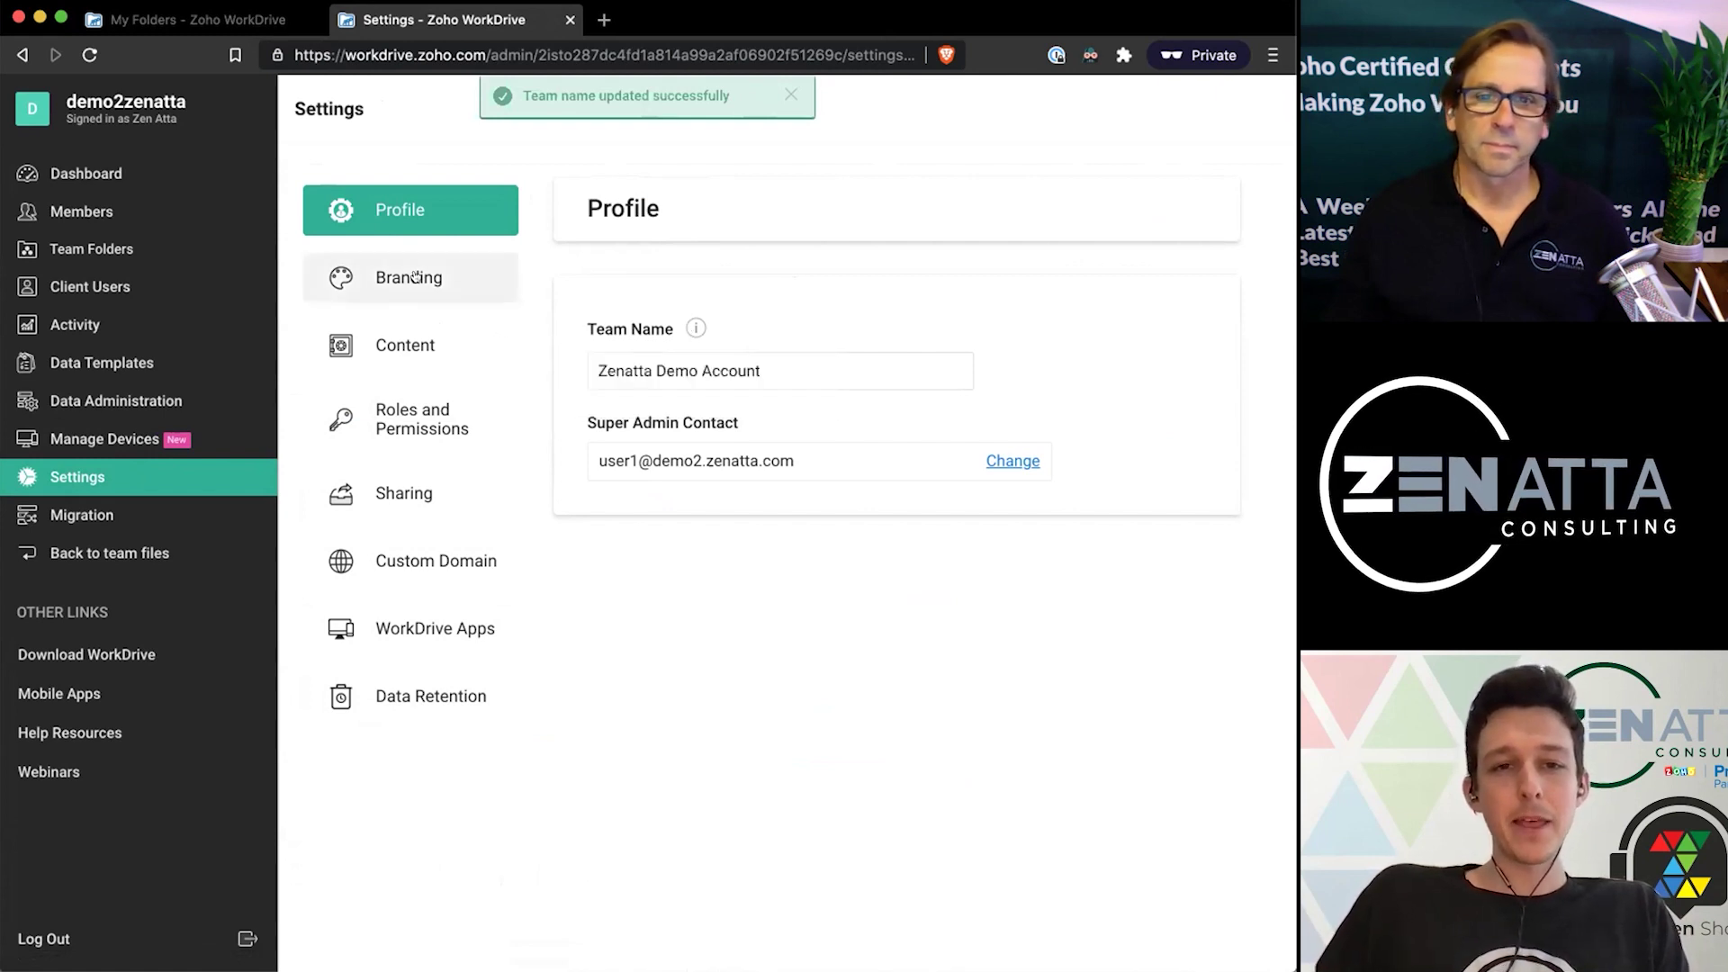
drag(585, 425, 746, 426)
click(747, 426)
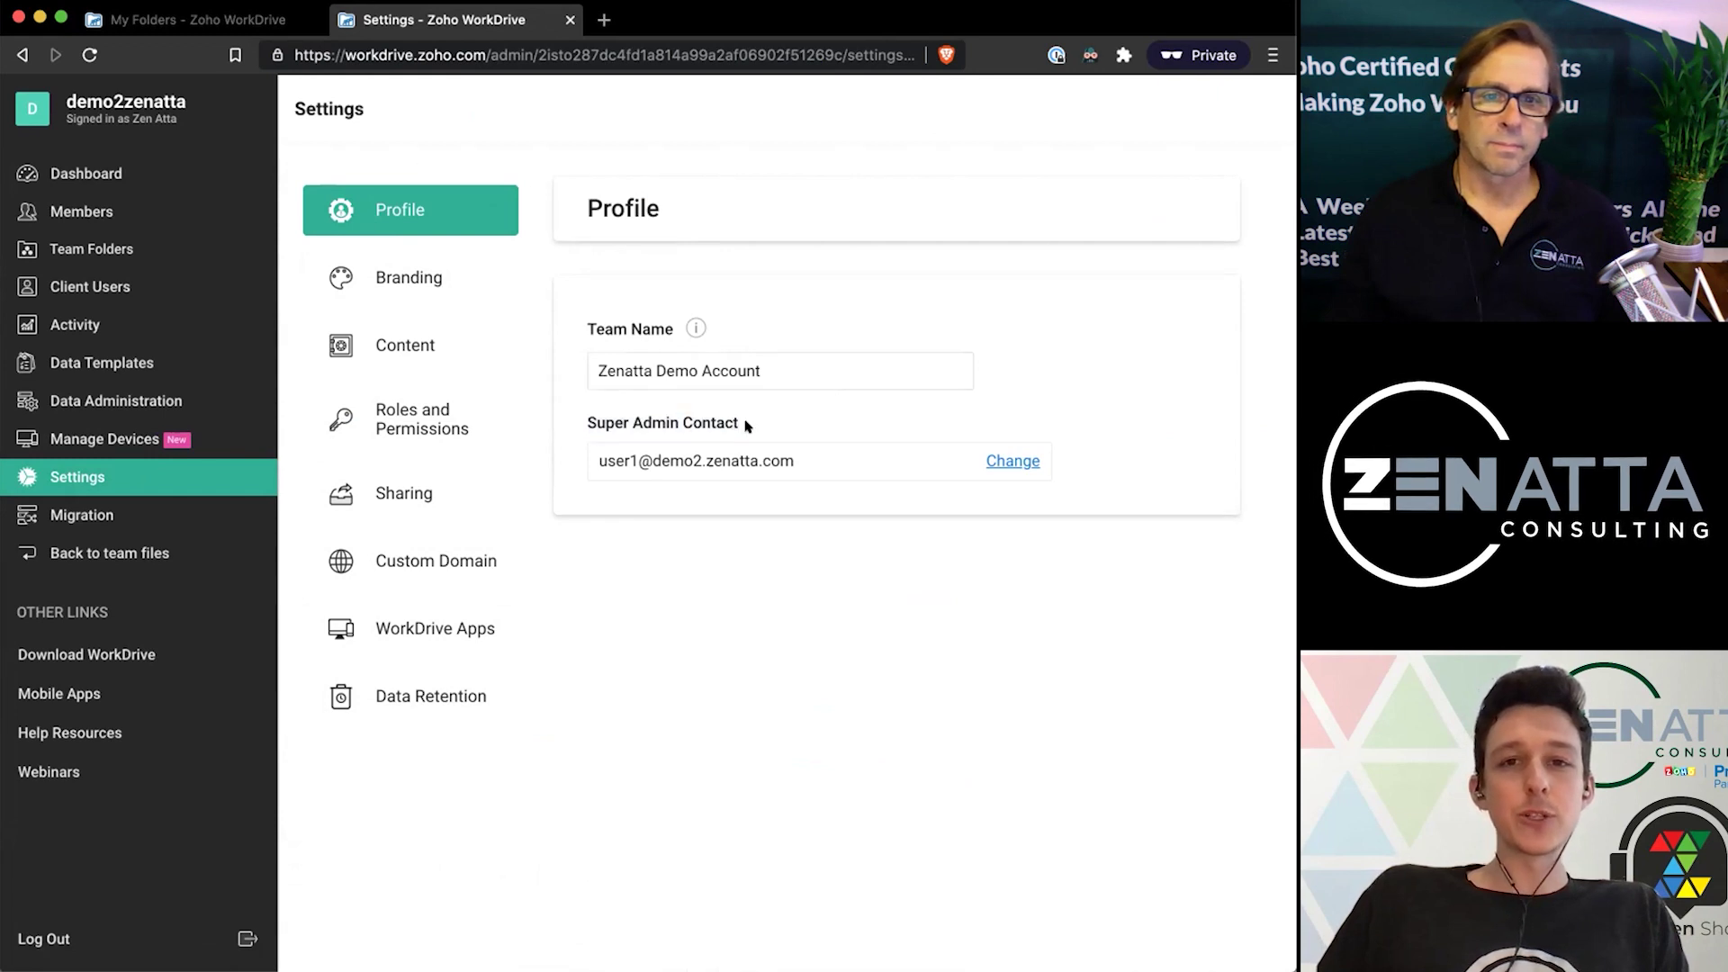
click(420, 286)
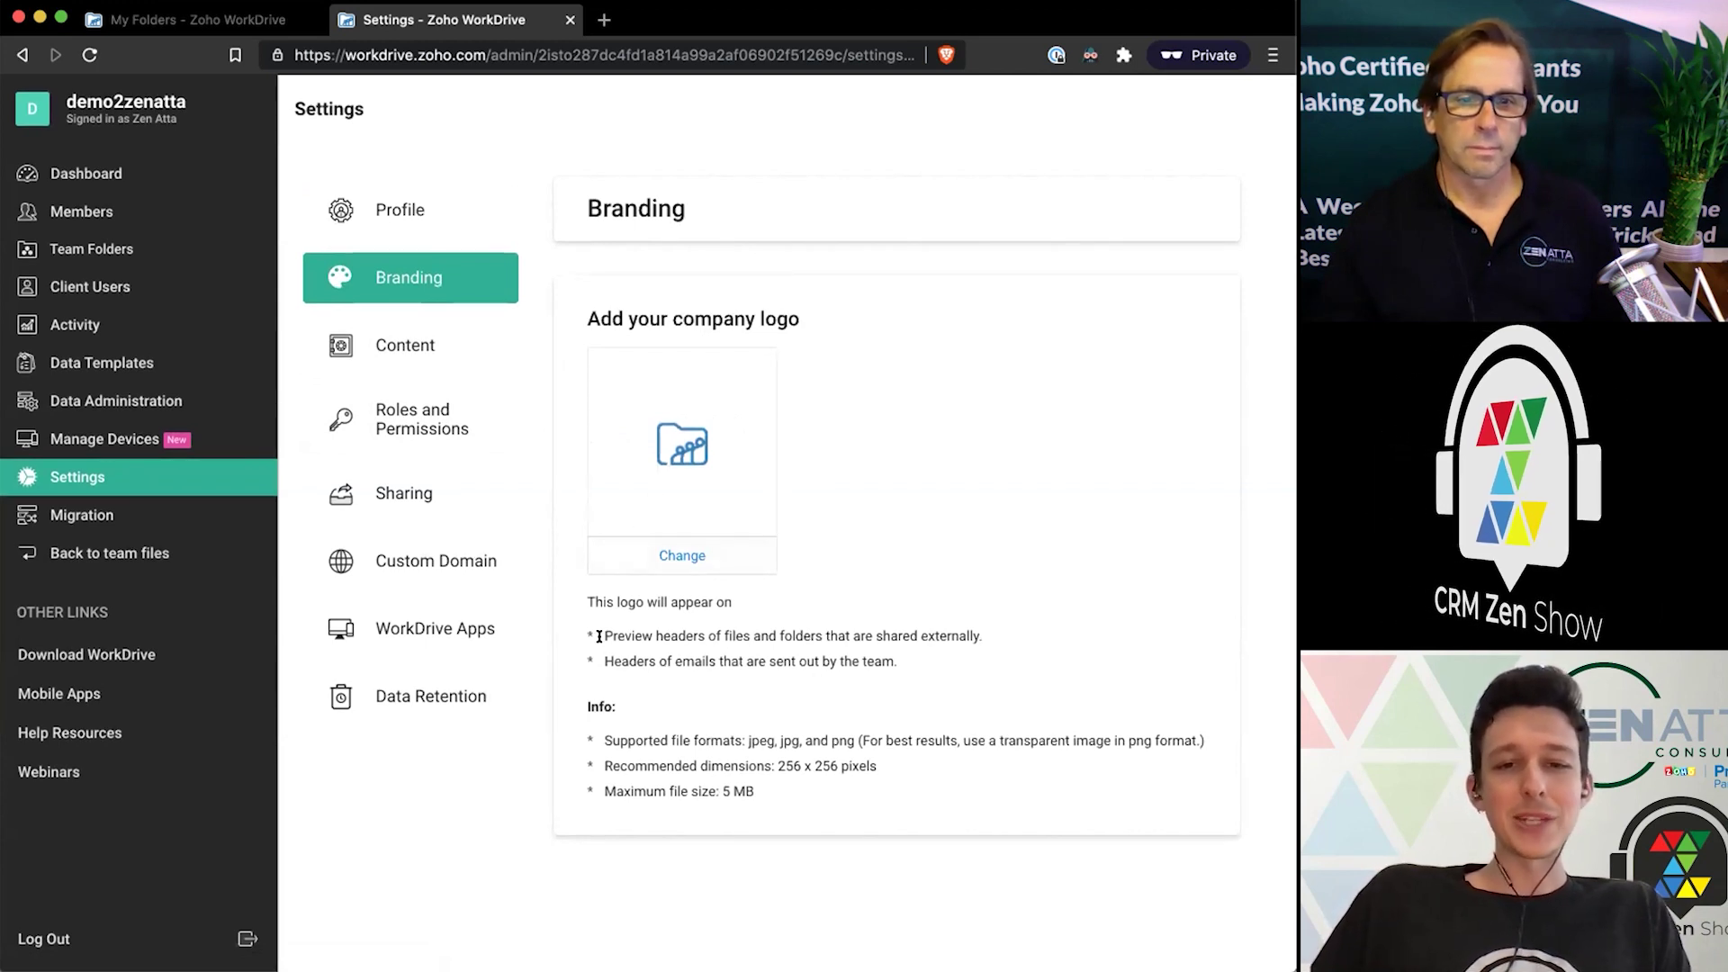
Point out that the company logo appears on shared previews and email headers, then open Content.
drag(603, 636, 777, 621)
click(778, 620)
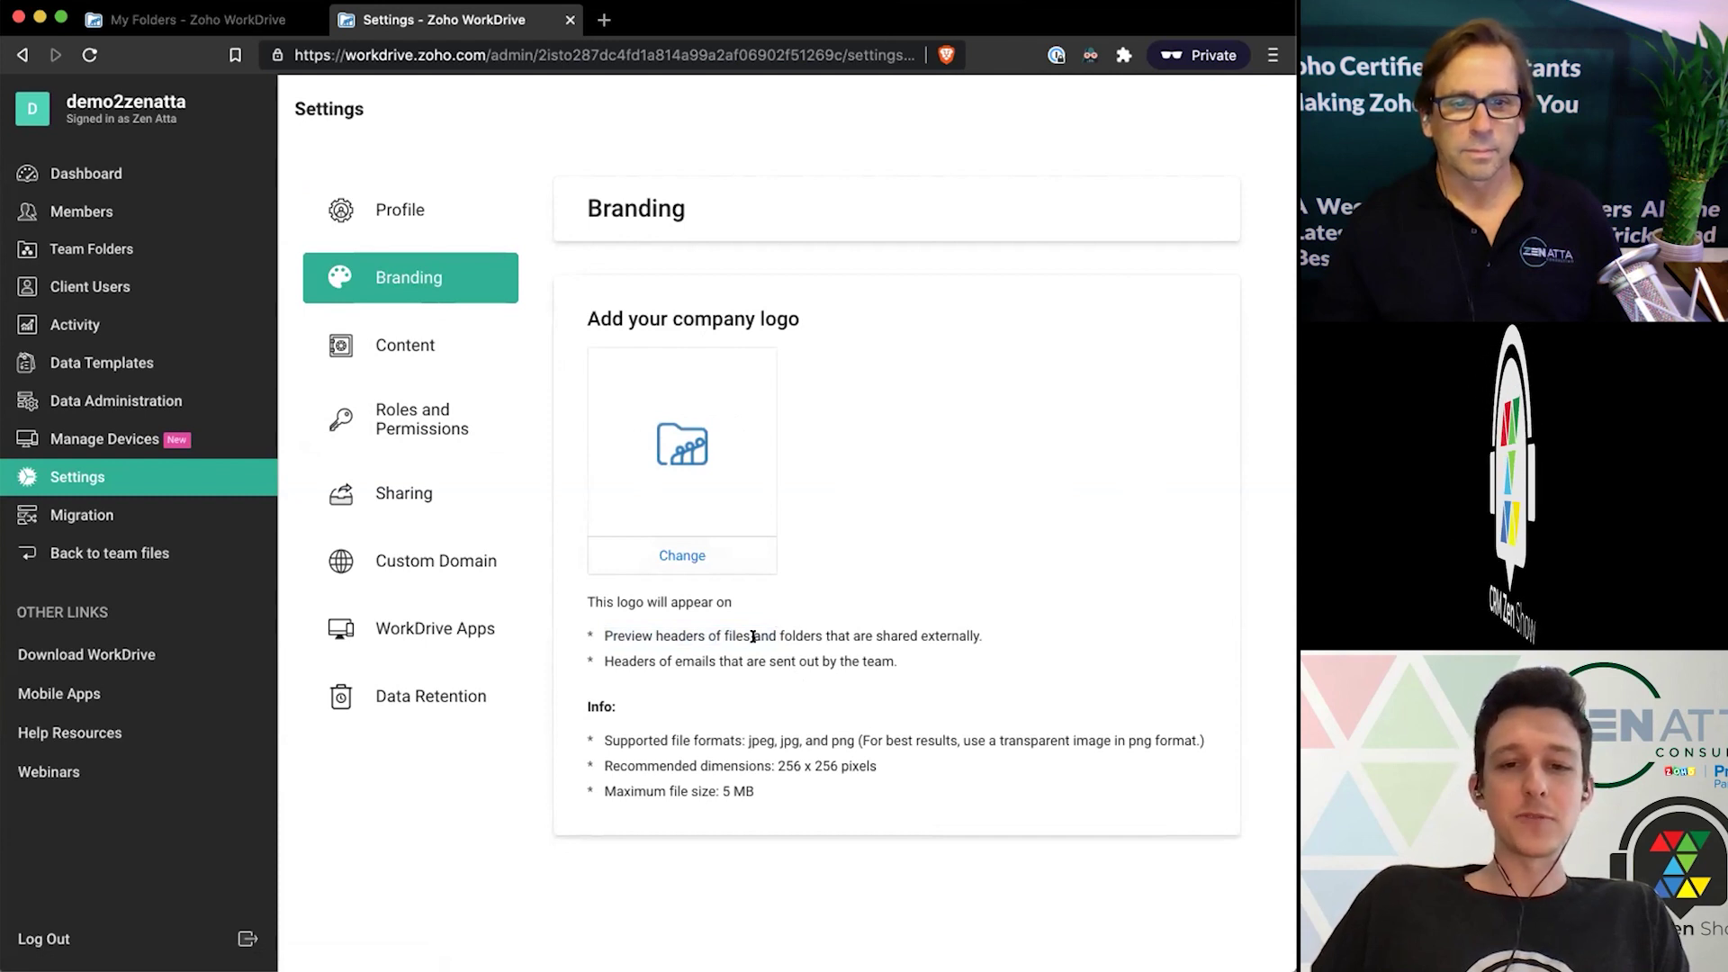
drag(646, 654, 907, 665)
click(952, 527)
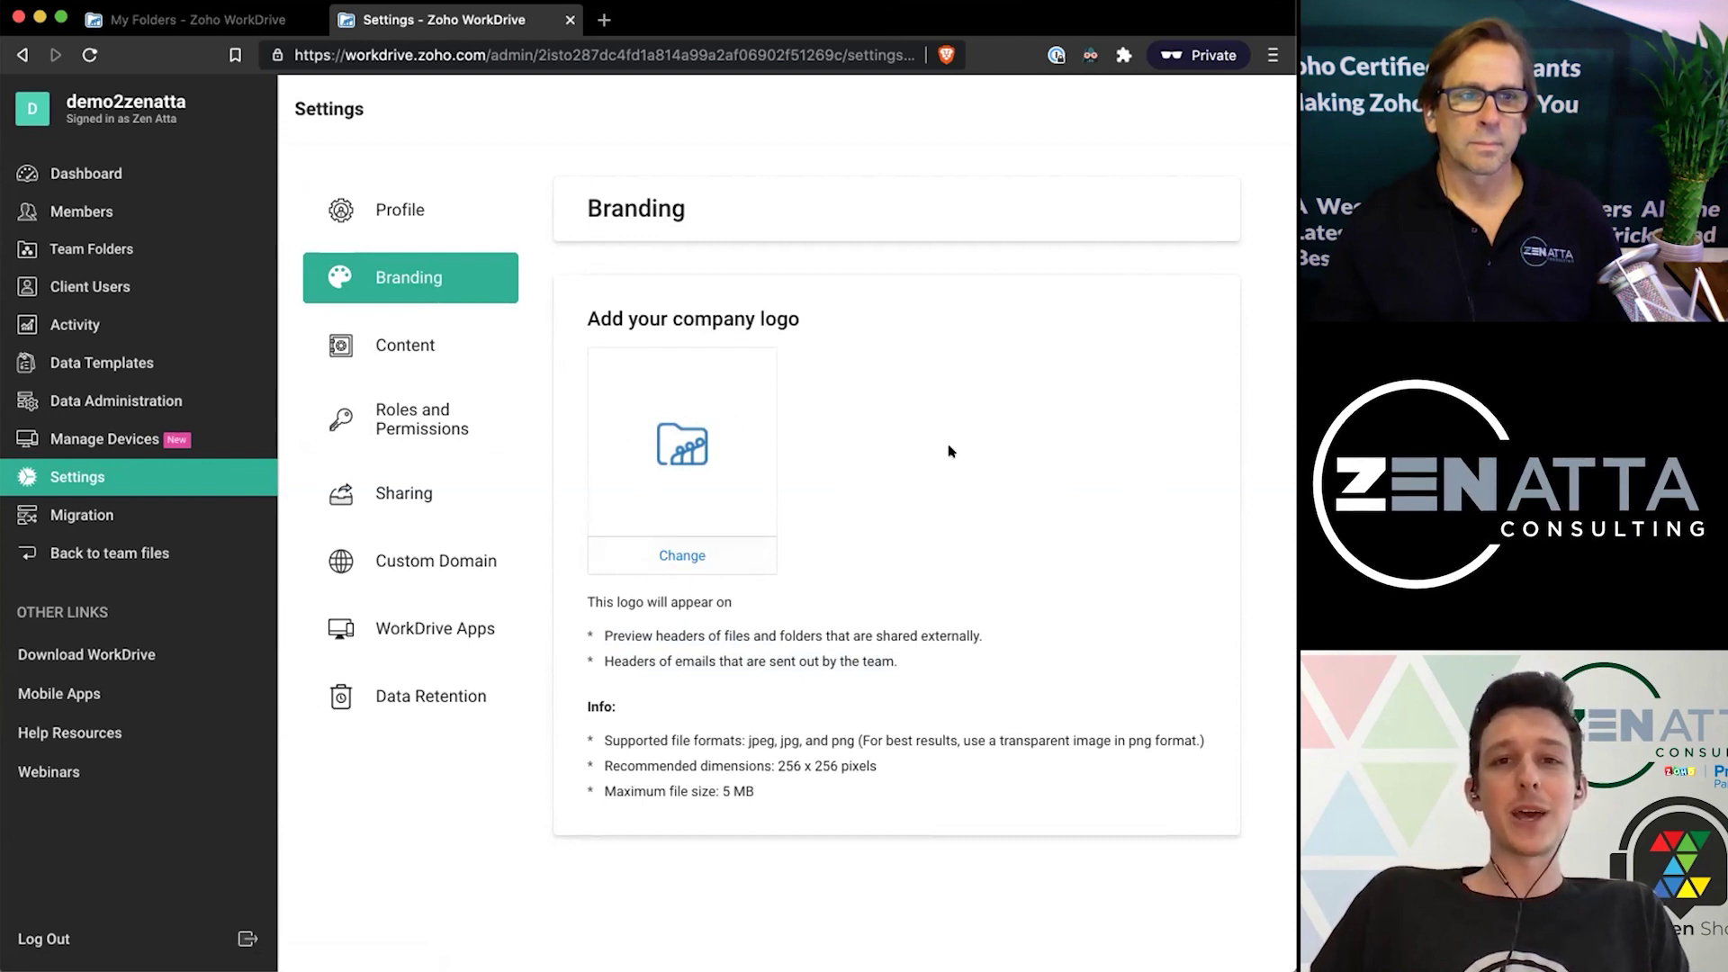
click(422, 329)
Highlight the Convert all files on upload option, which stays switched off.
scroll(833, 430, down, 1)
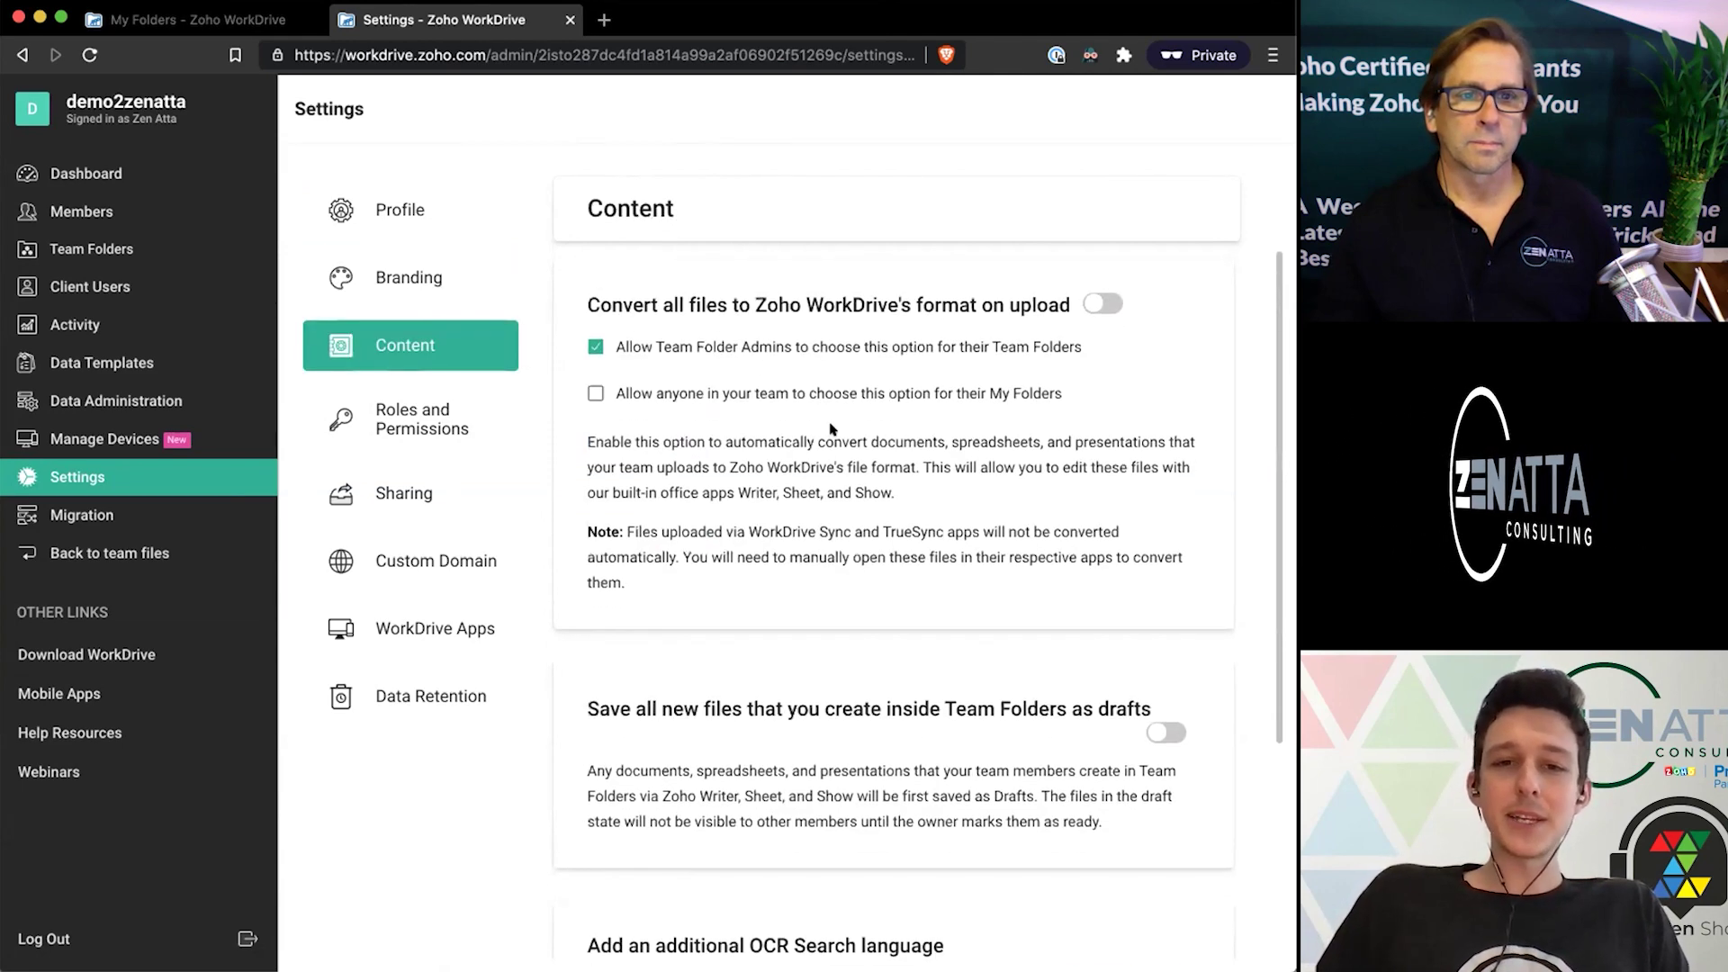
scroll(832, 429, up, 1)
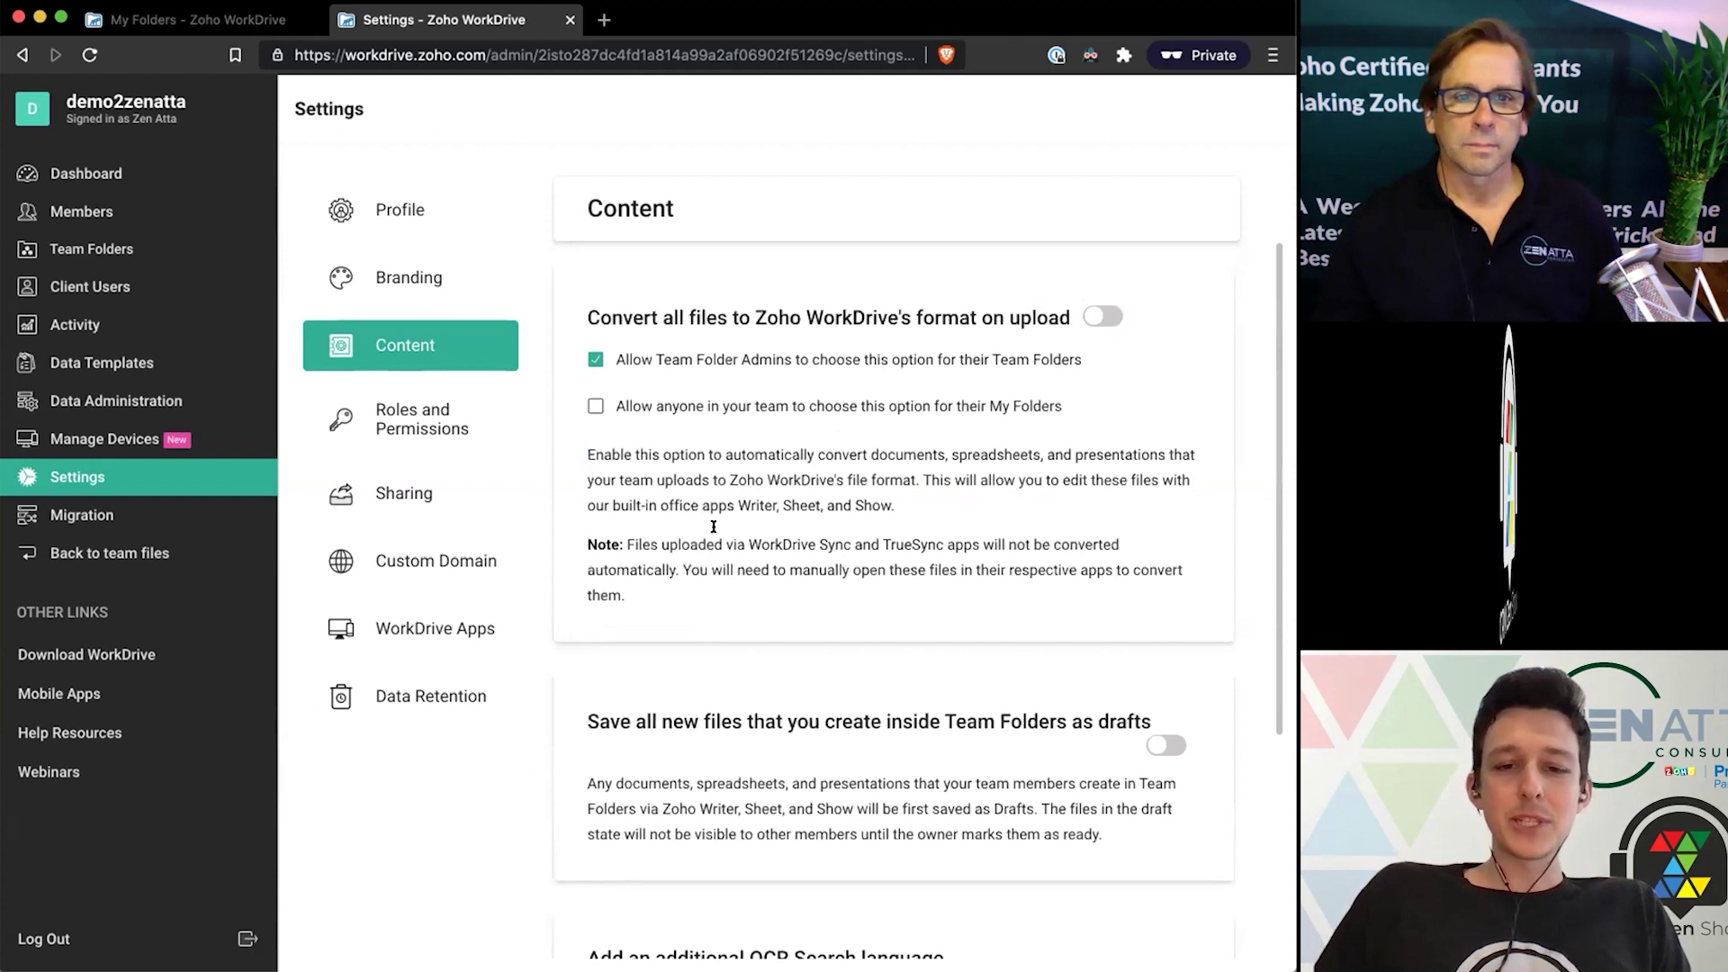
scroll(714, 527, up, 1)
drag(581, 313, 1068, 326)
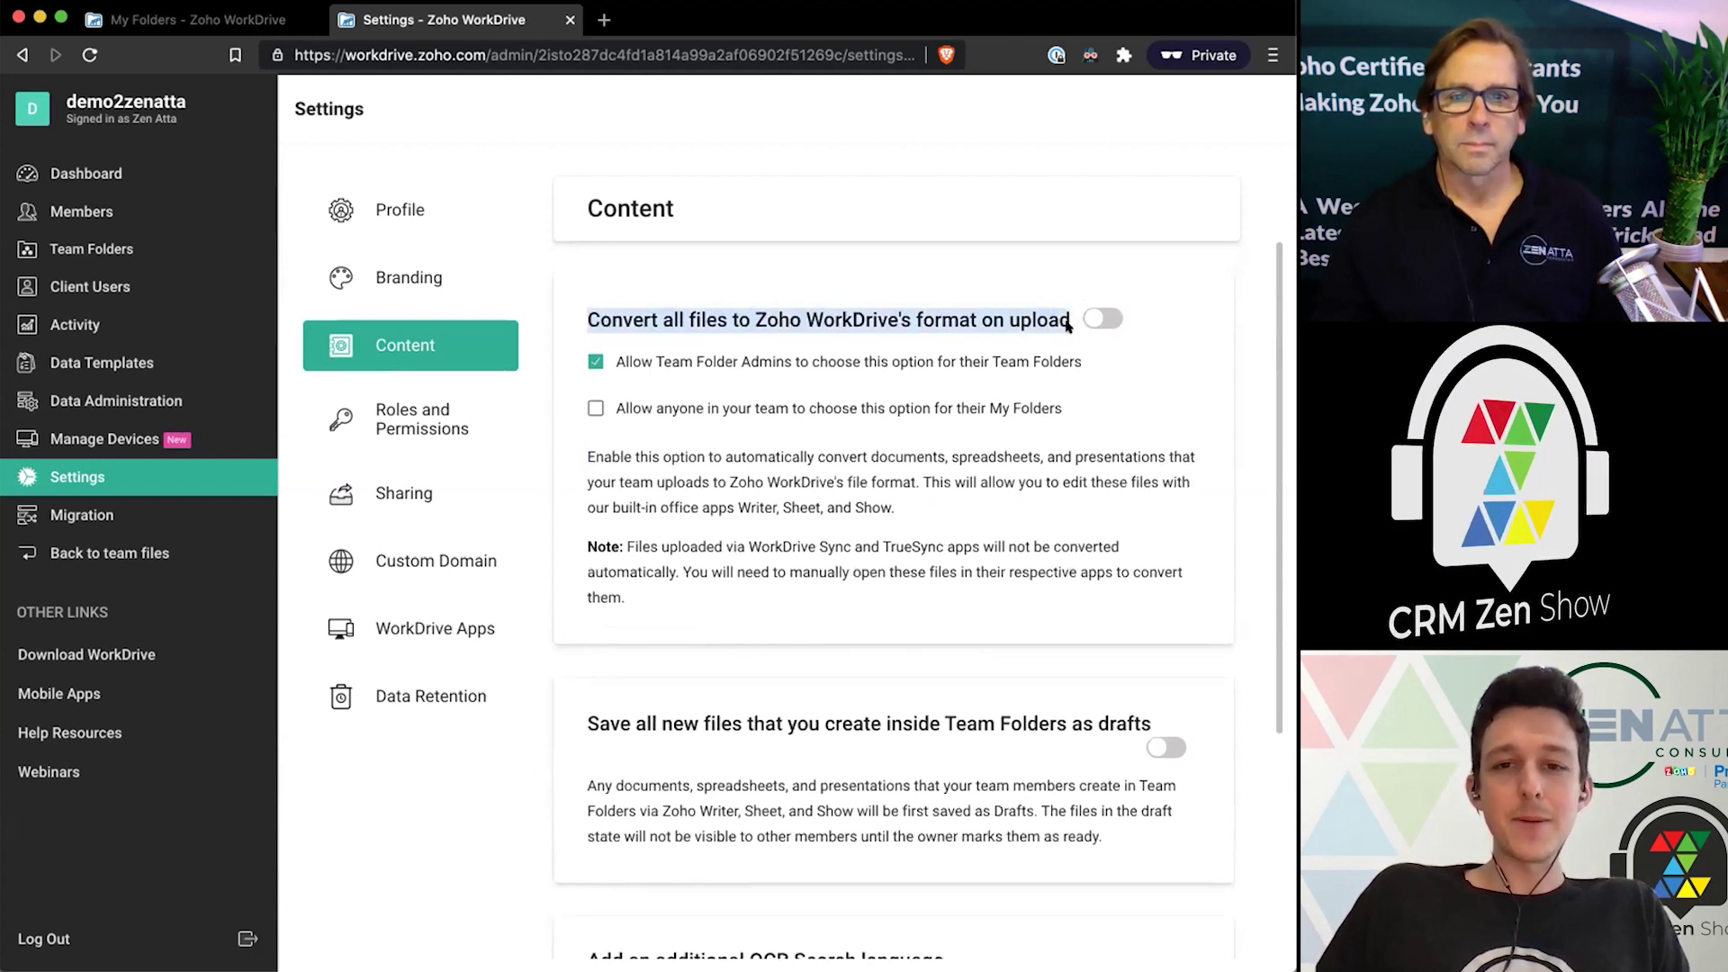
click(998, 276)
scroll(997, 276, up, 1)
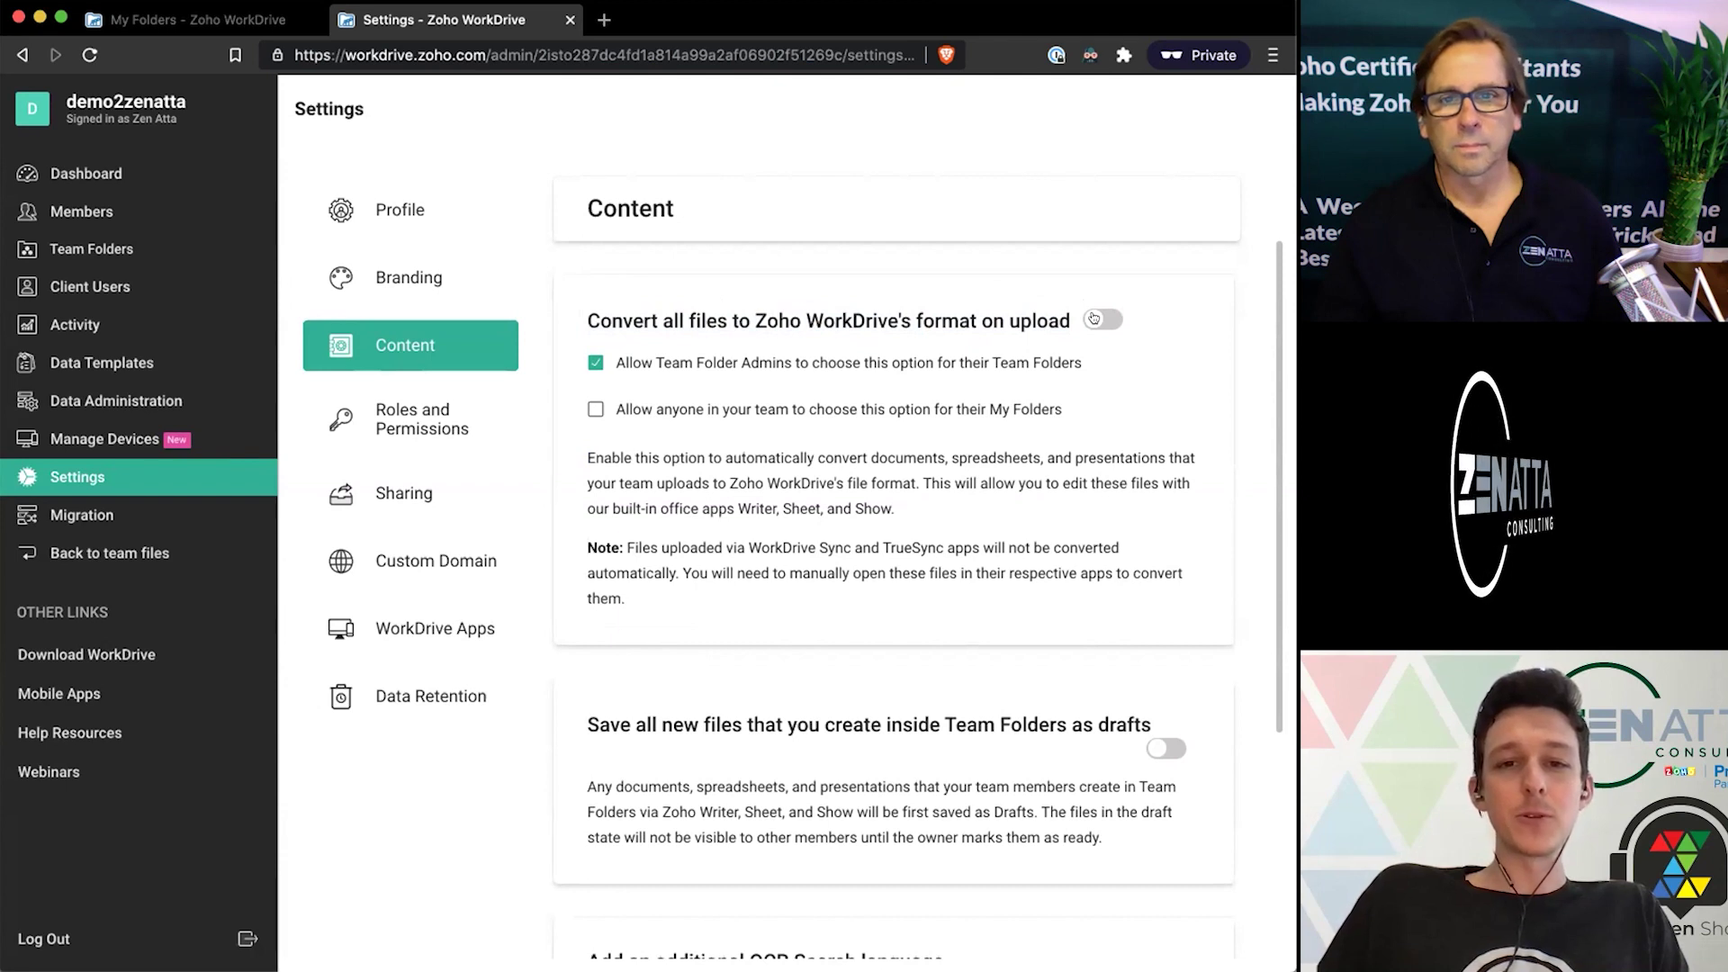
drag(757, 322, 899, 324)
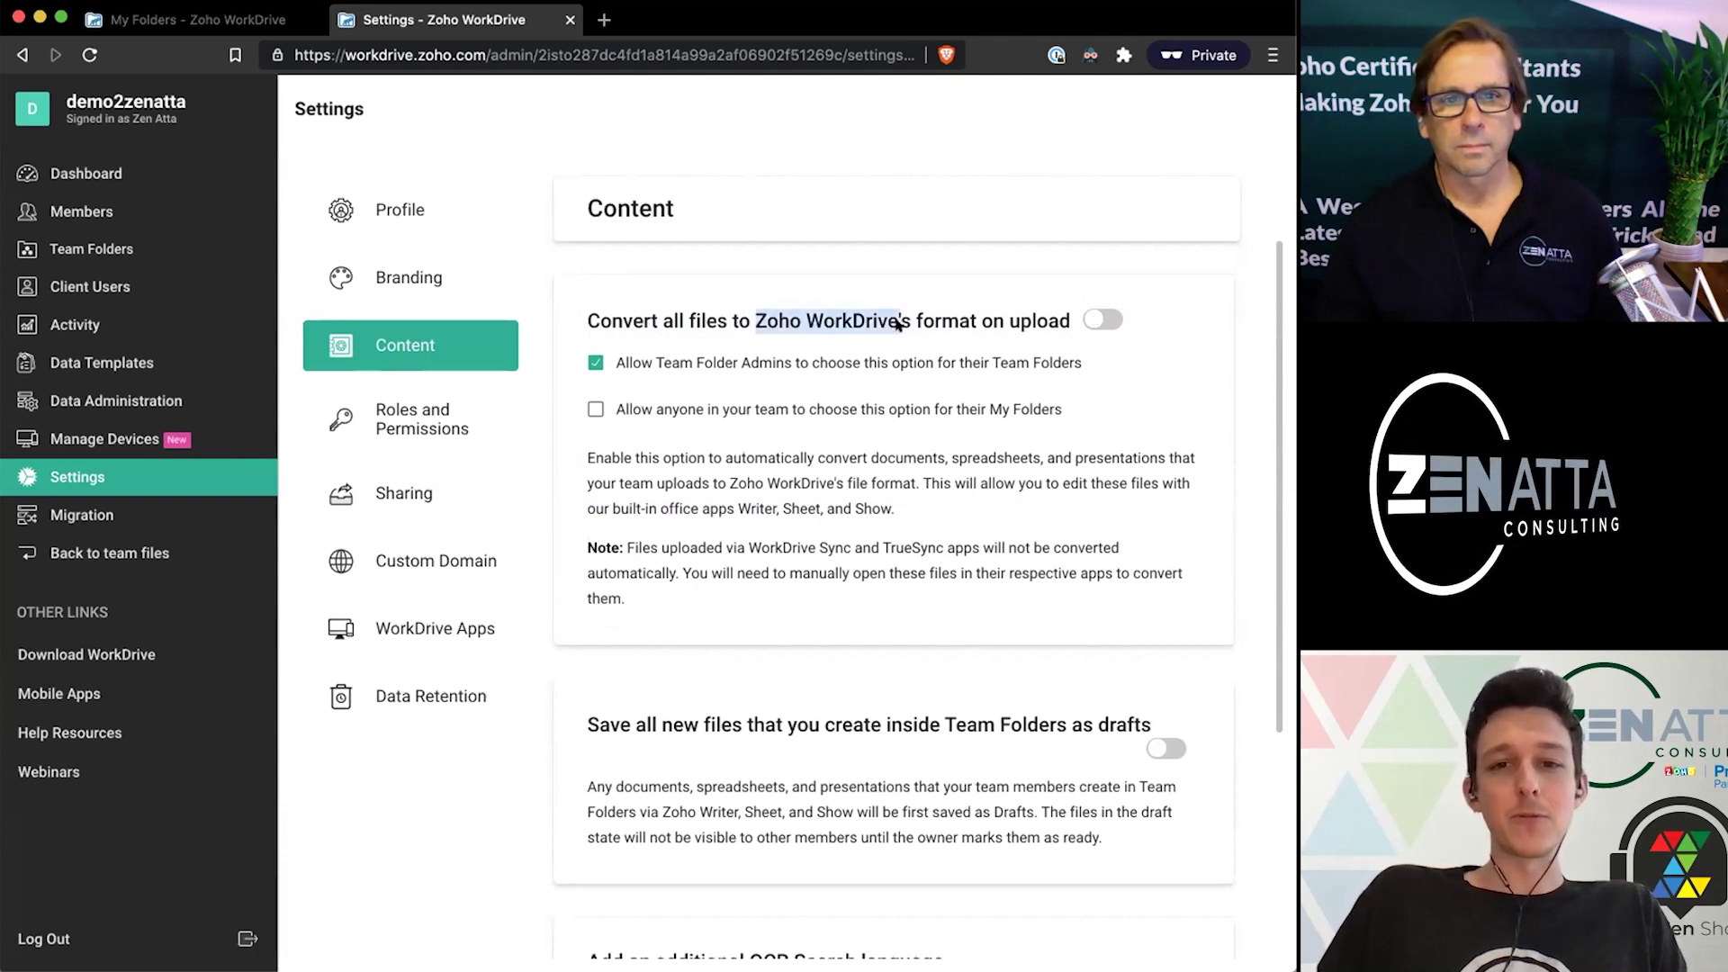
click(870, 340)
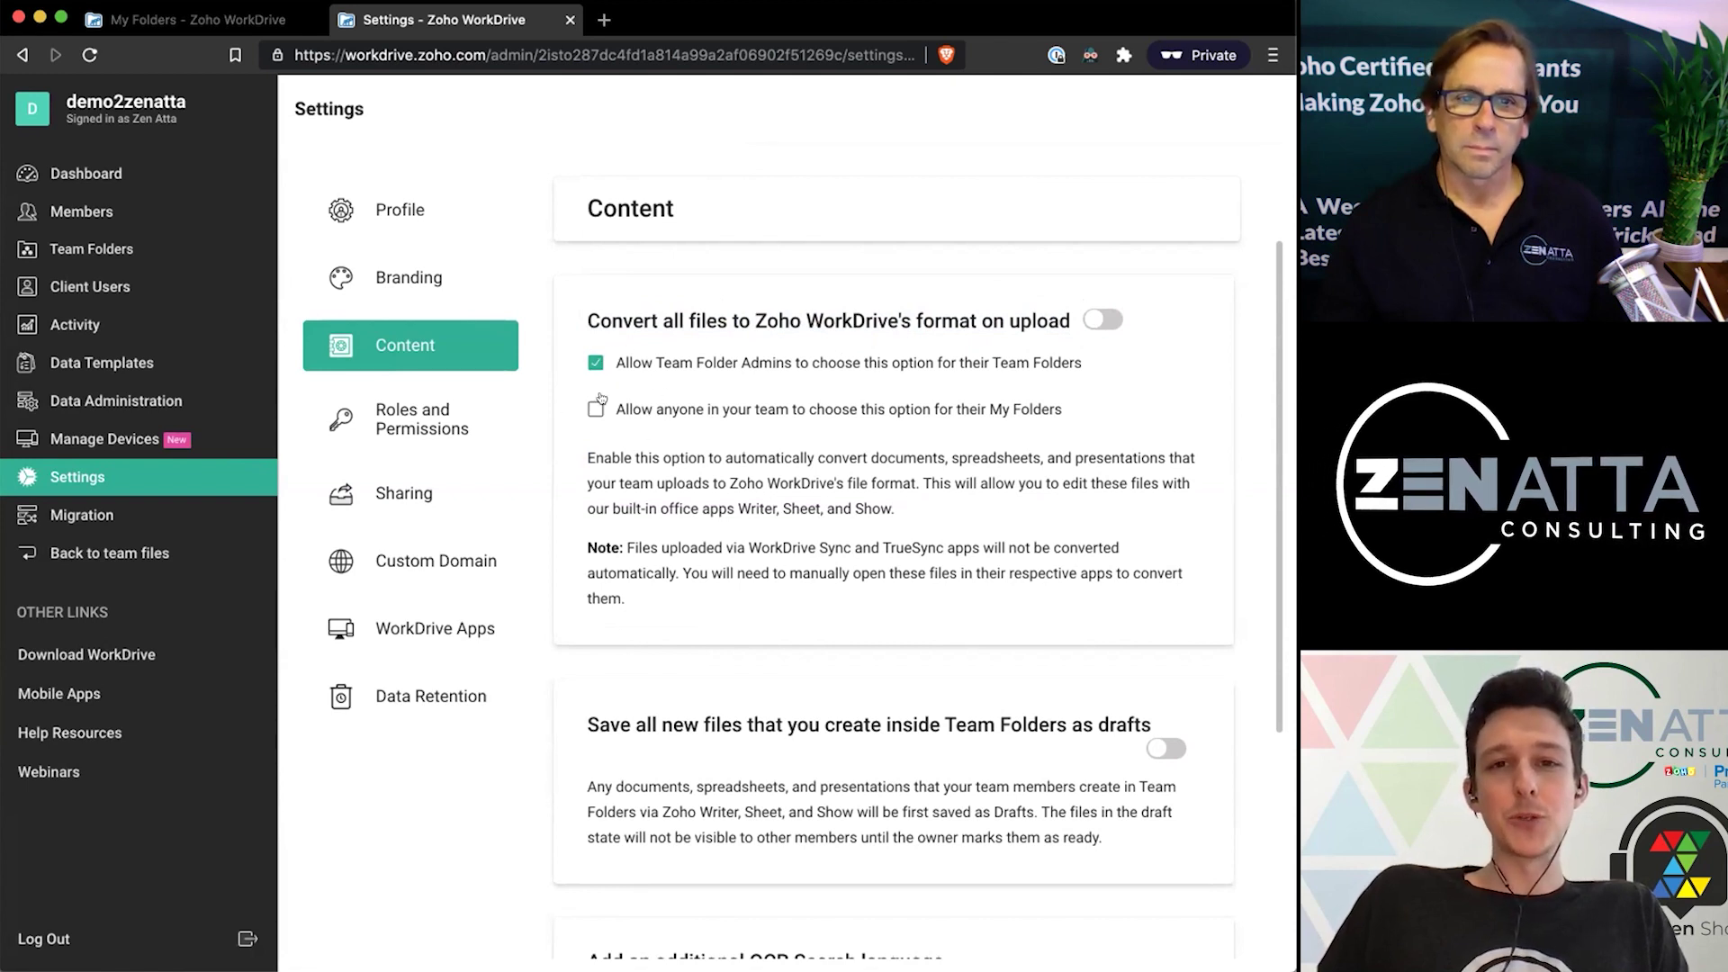
Scroll through the Content settings down to the OCR search options.
scroll(610, 454, down, 1)
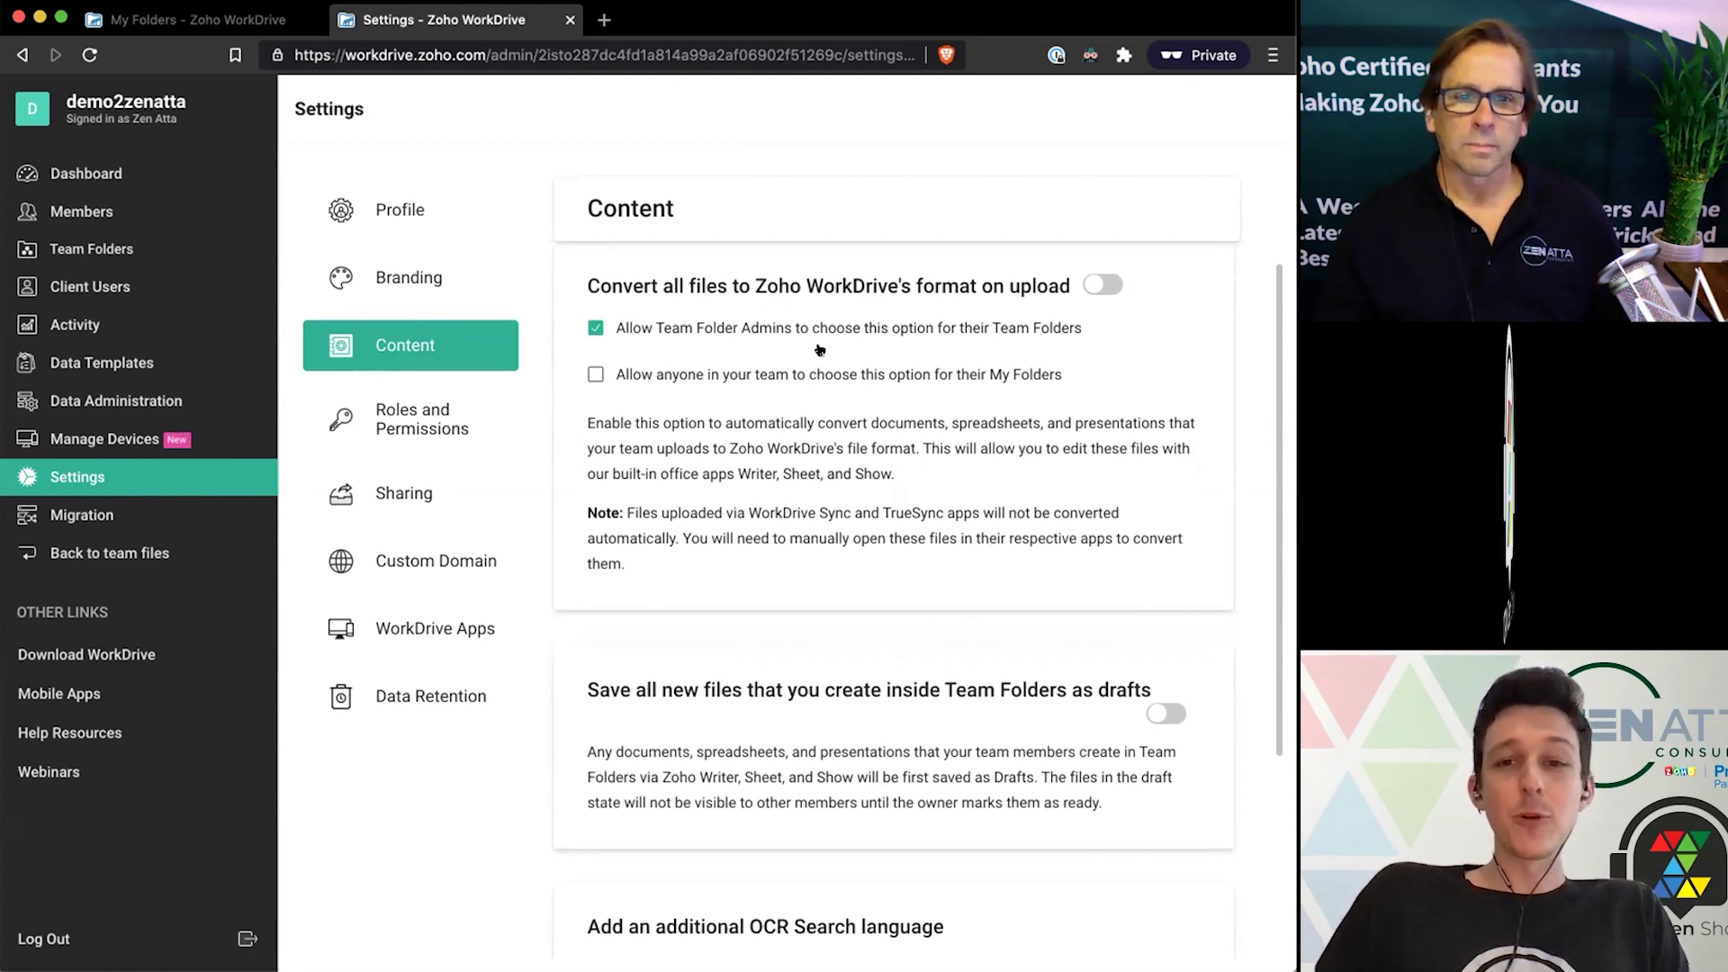
scroll(819, 350, up, 1)
scroll(942, 400, down, 1)
scroll(942, 401, up, 1)
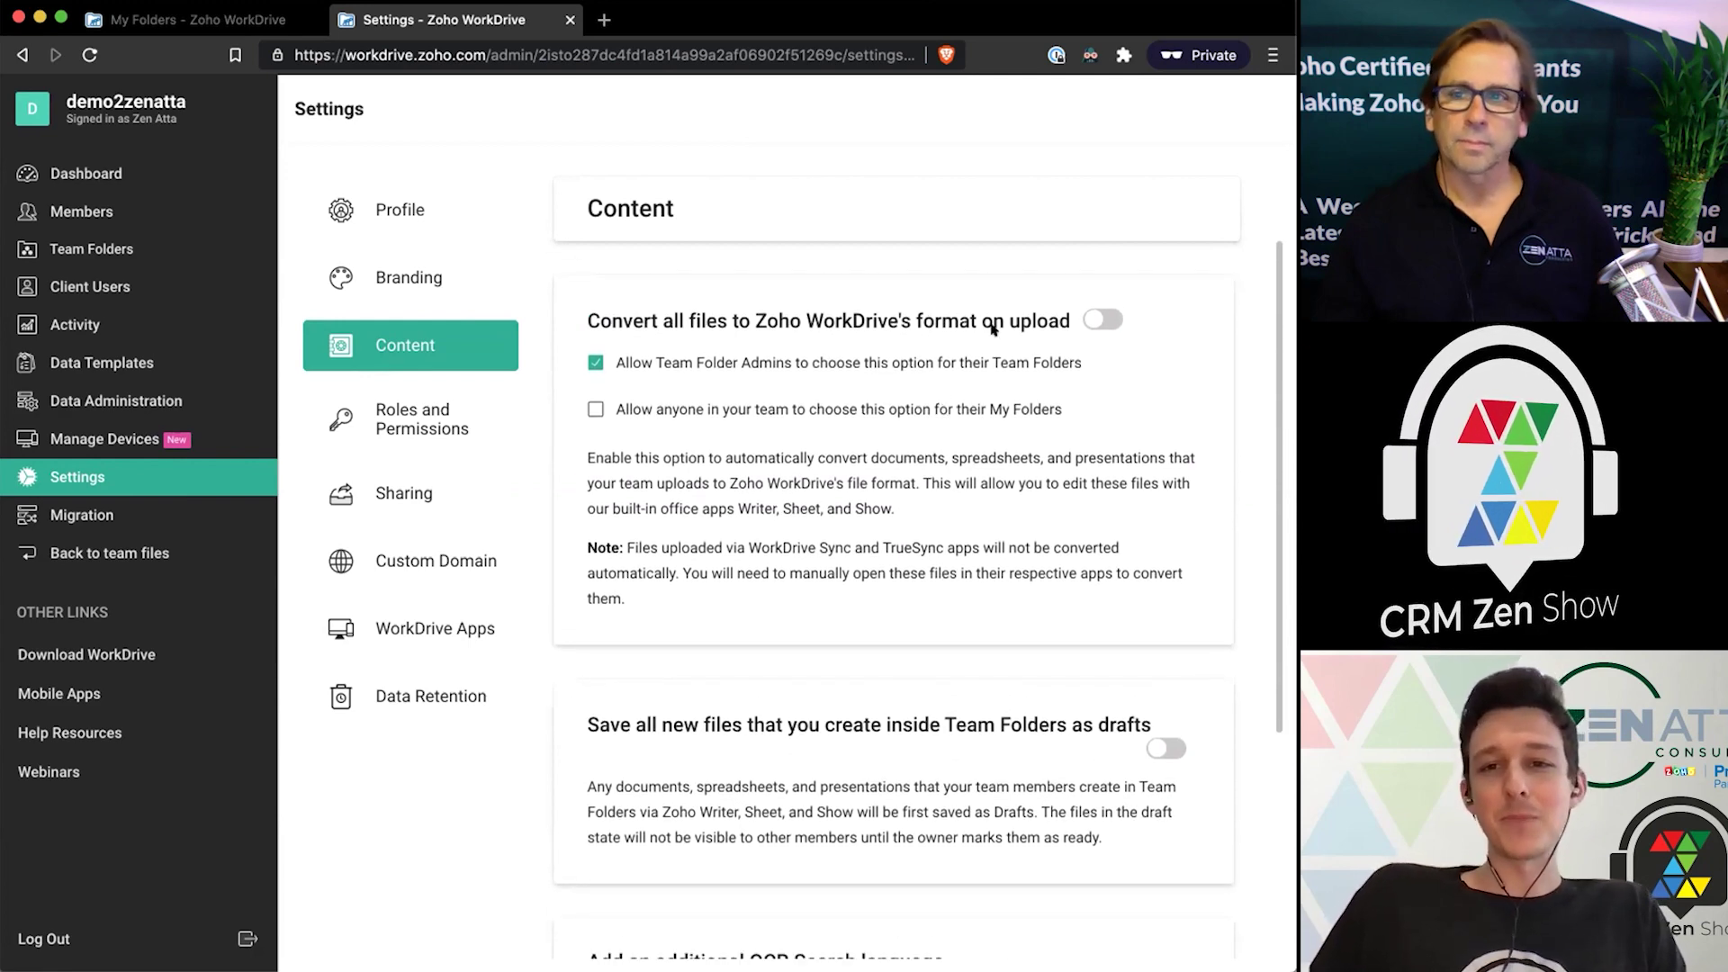
scroll(994, 330, down, 2)
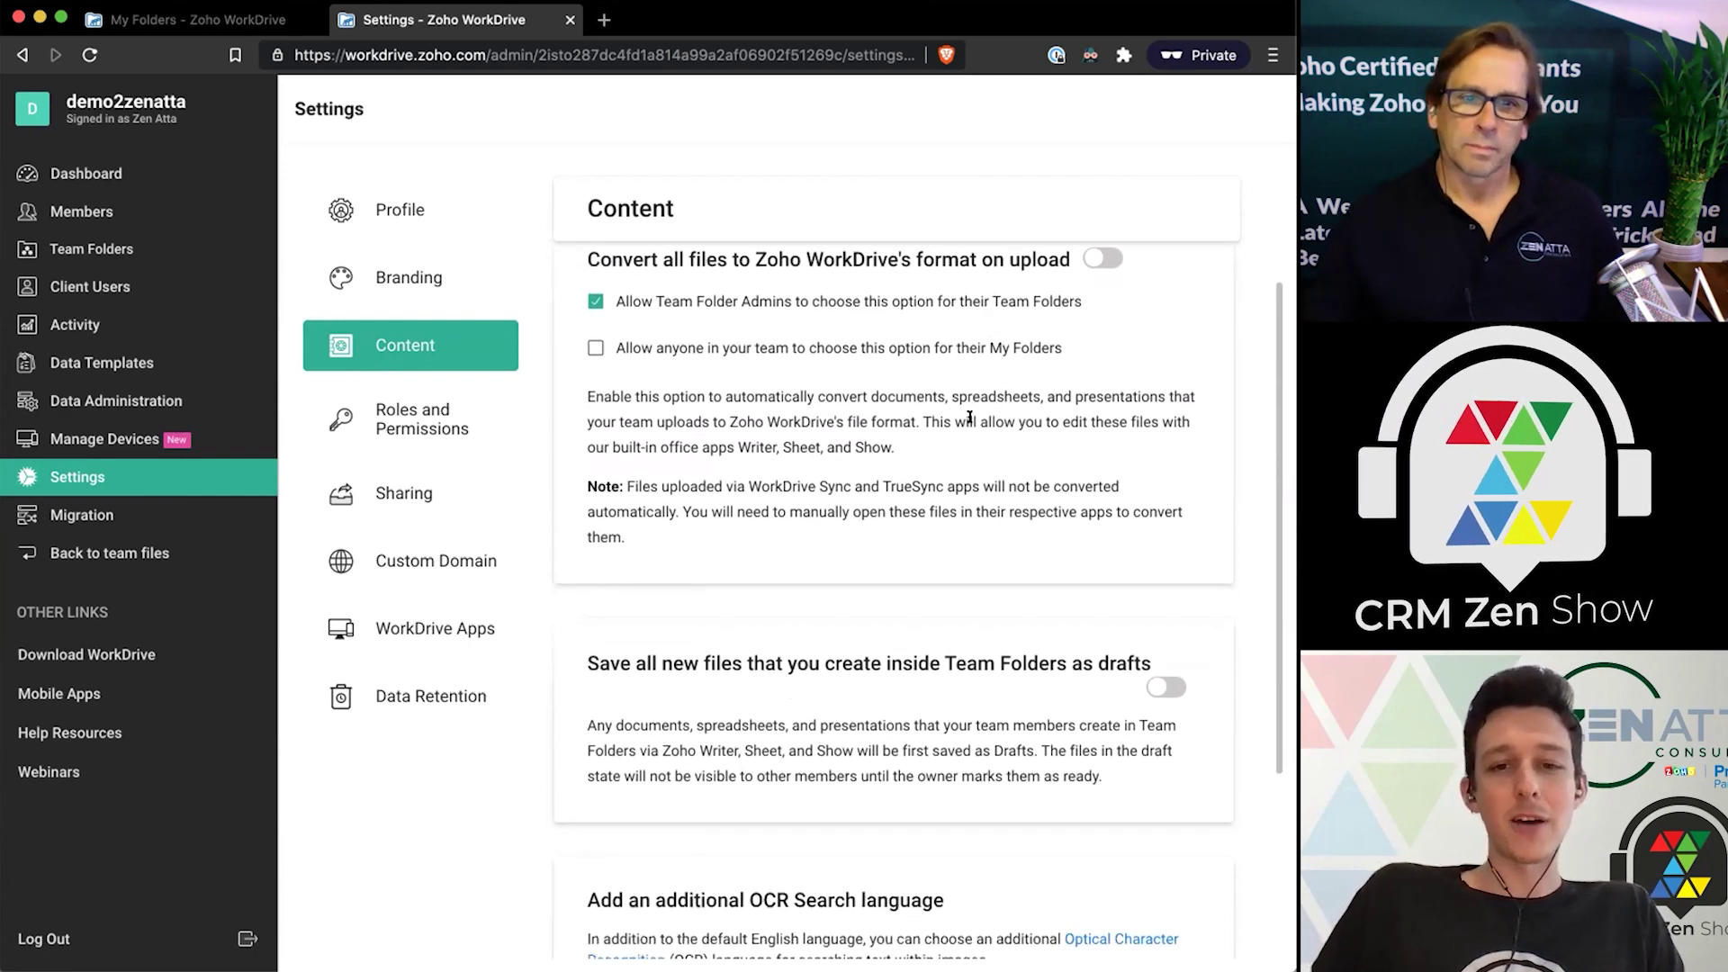
scroll(965, 413, down, 5)
scroll(969, 416, down, 4)
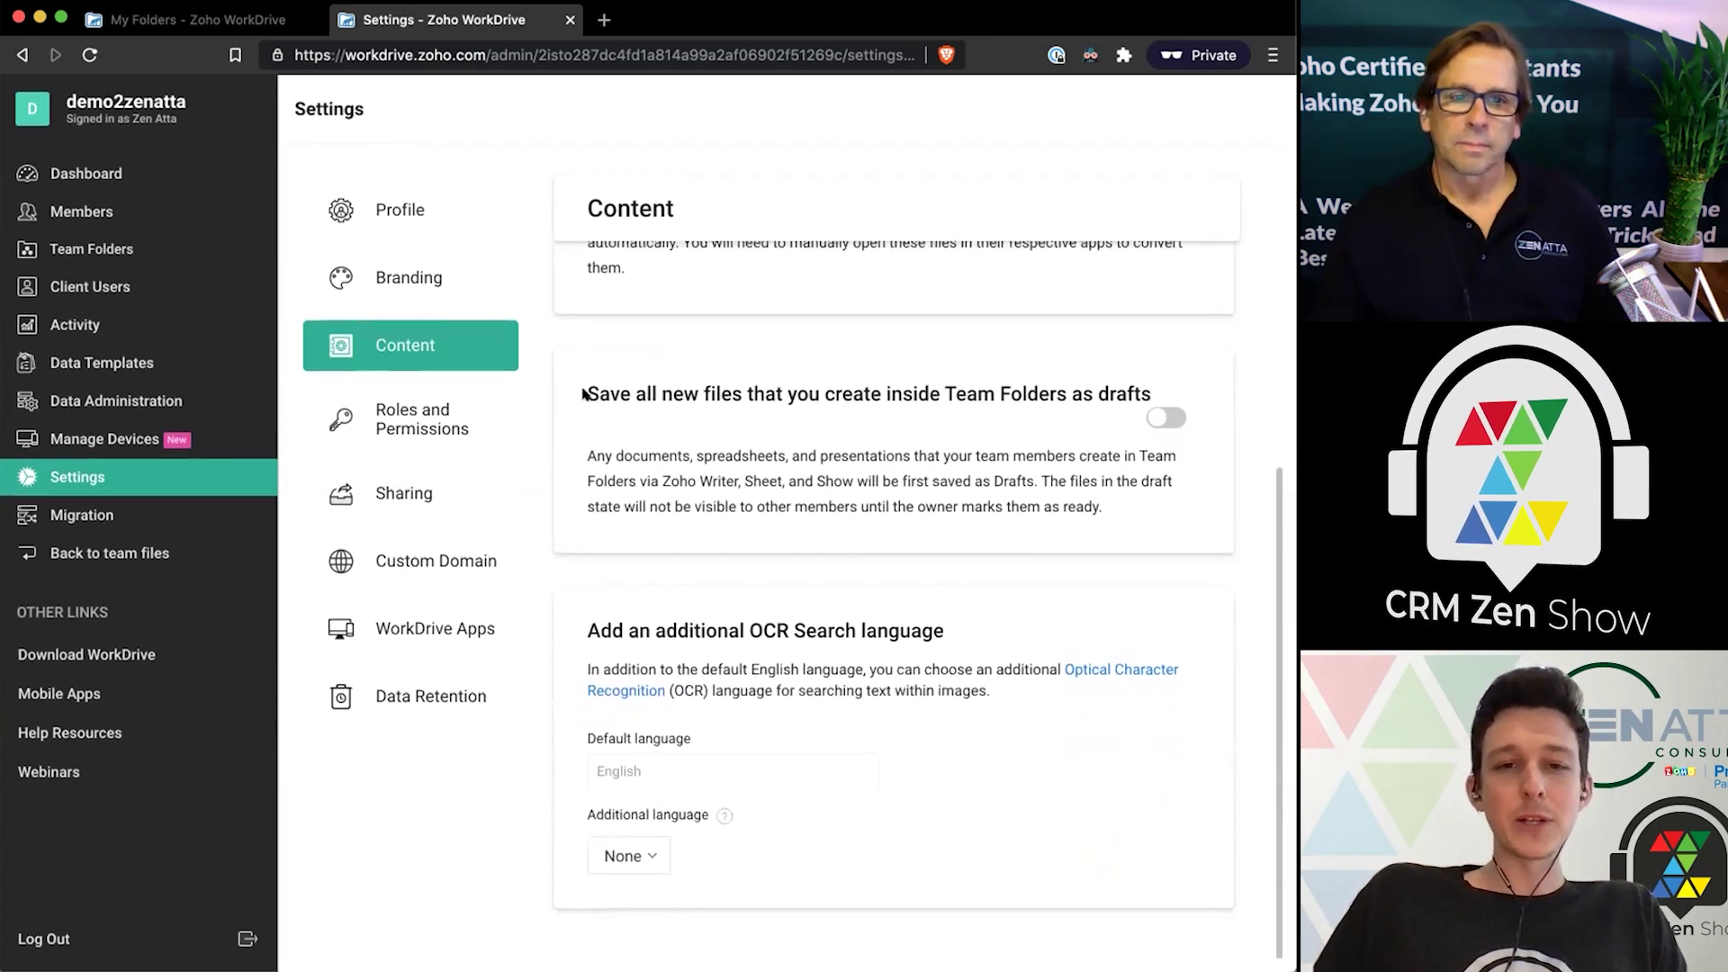
Turn on saving new Team Folder files as drafts.
drag(586, 394, 746, 395)
click(746, 394)
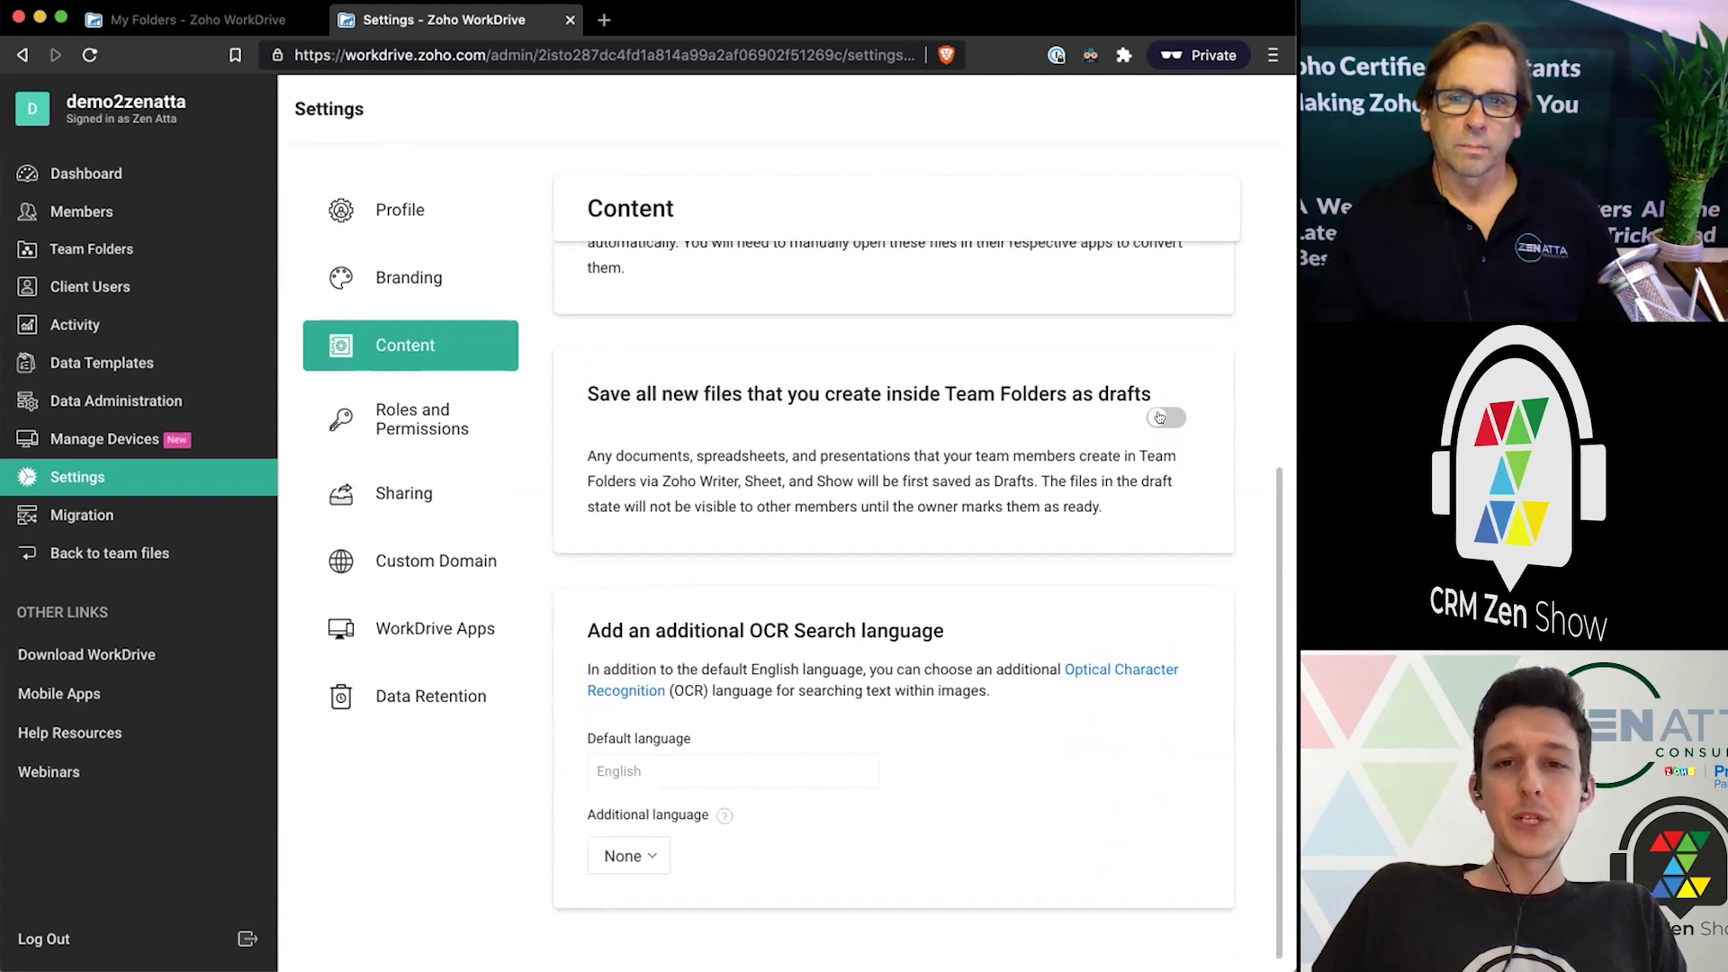
click(746, 396)
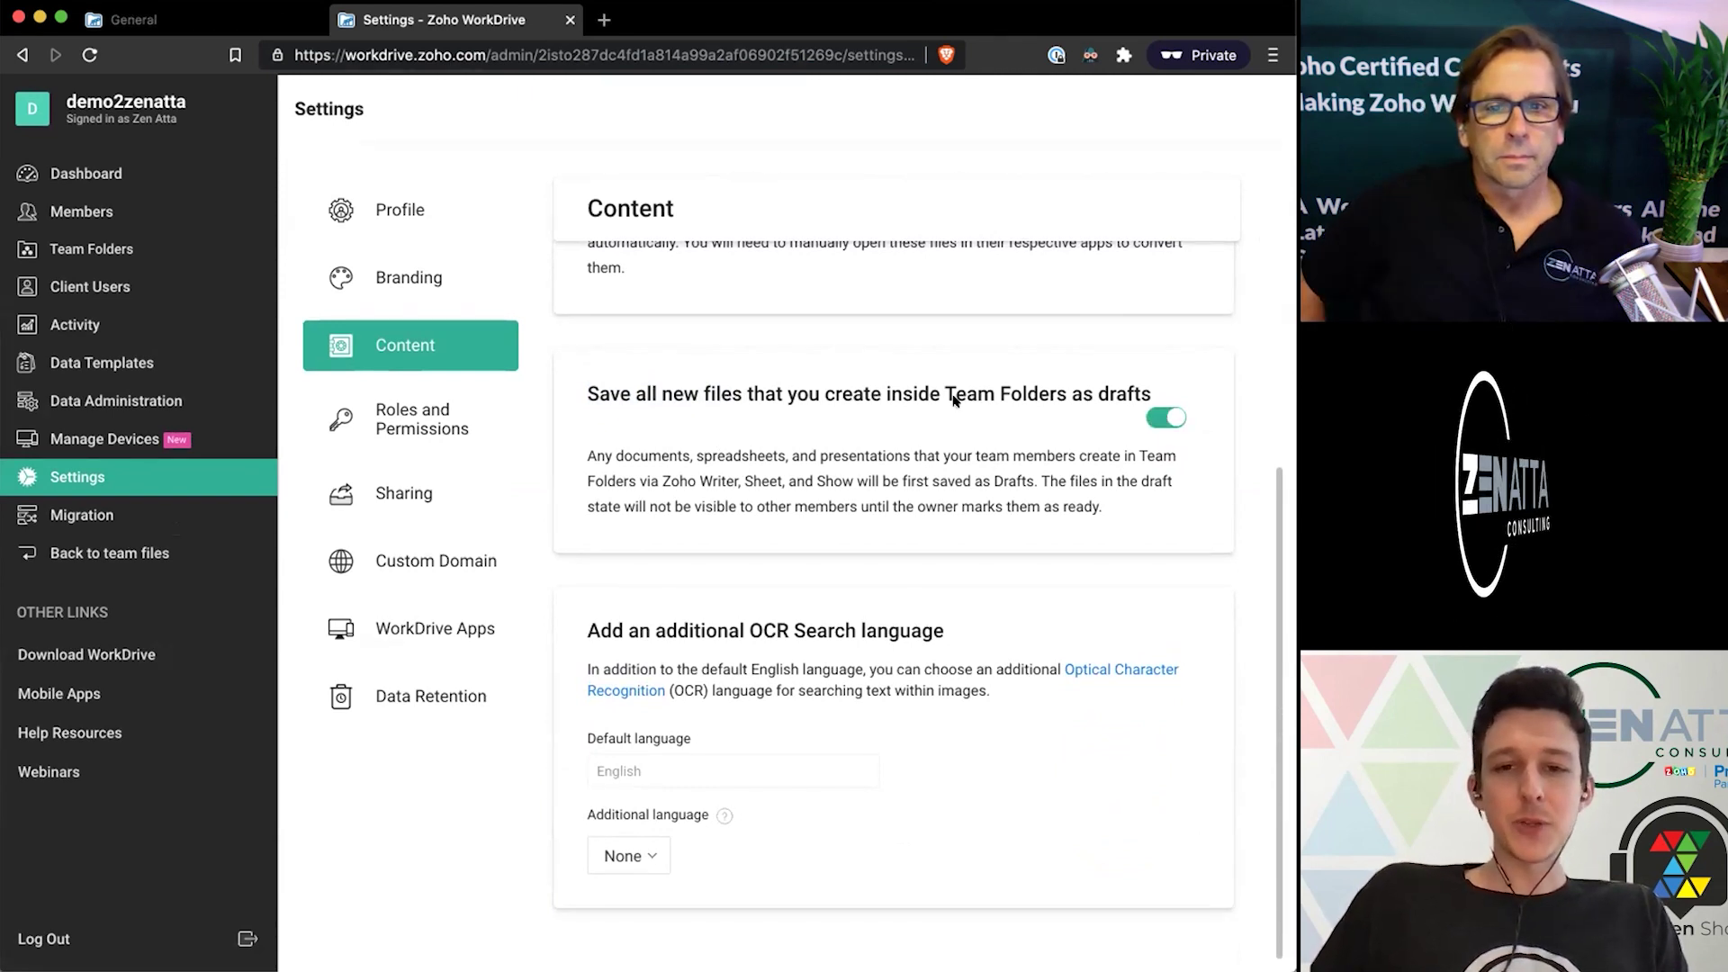
Create a blank Zoho Writer document from the General team folder.
click(241, 27)
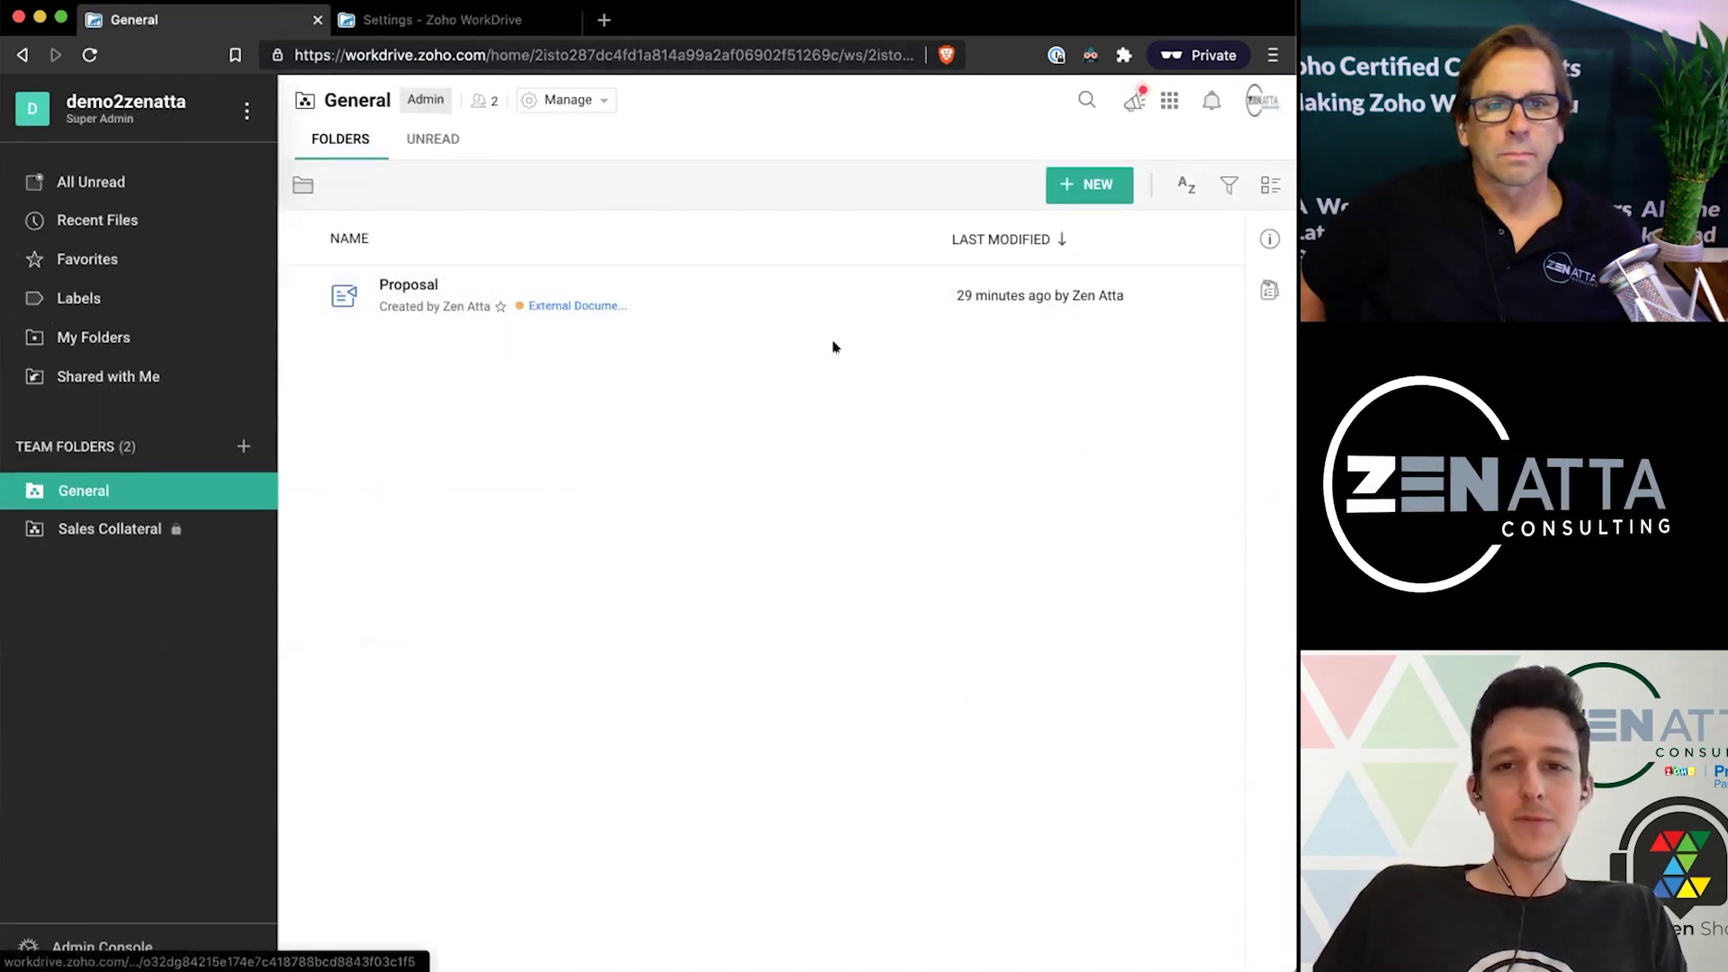
click(1037, 184)
mouse_move(999, 284)
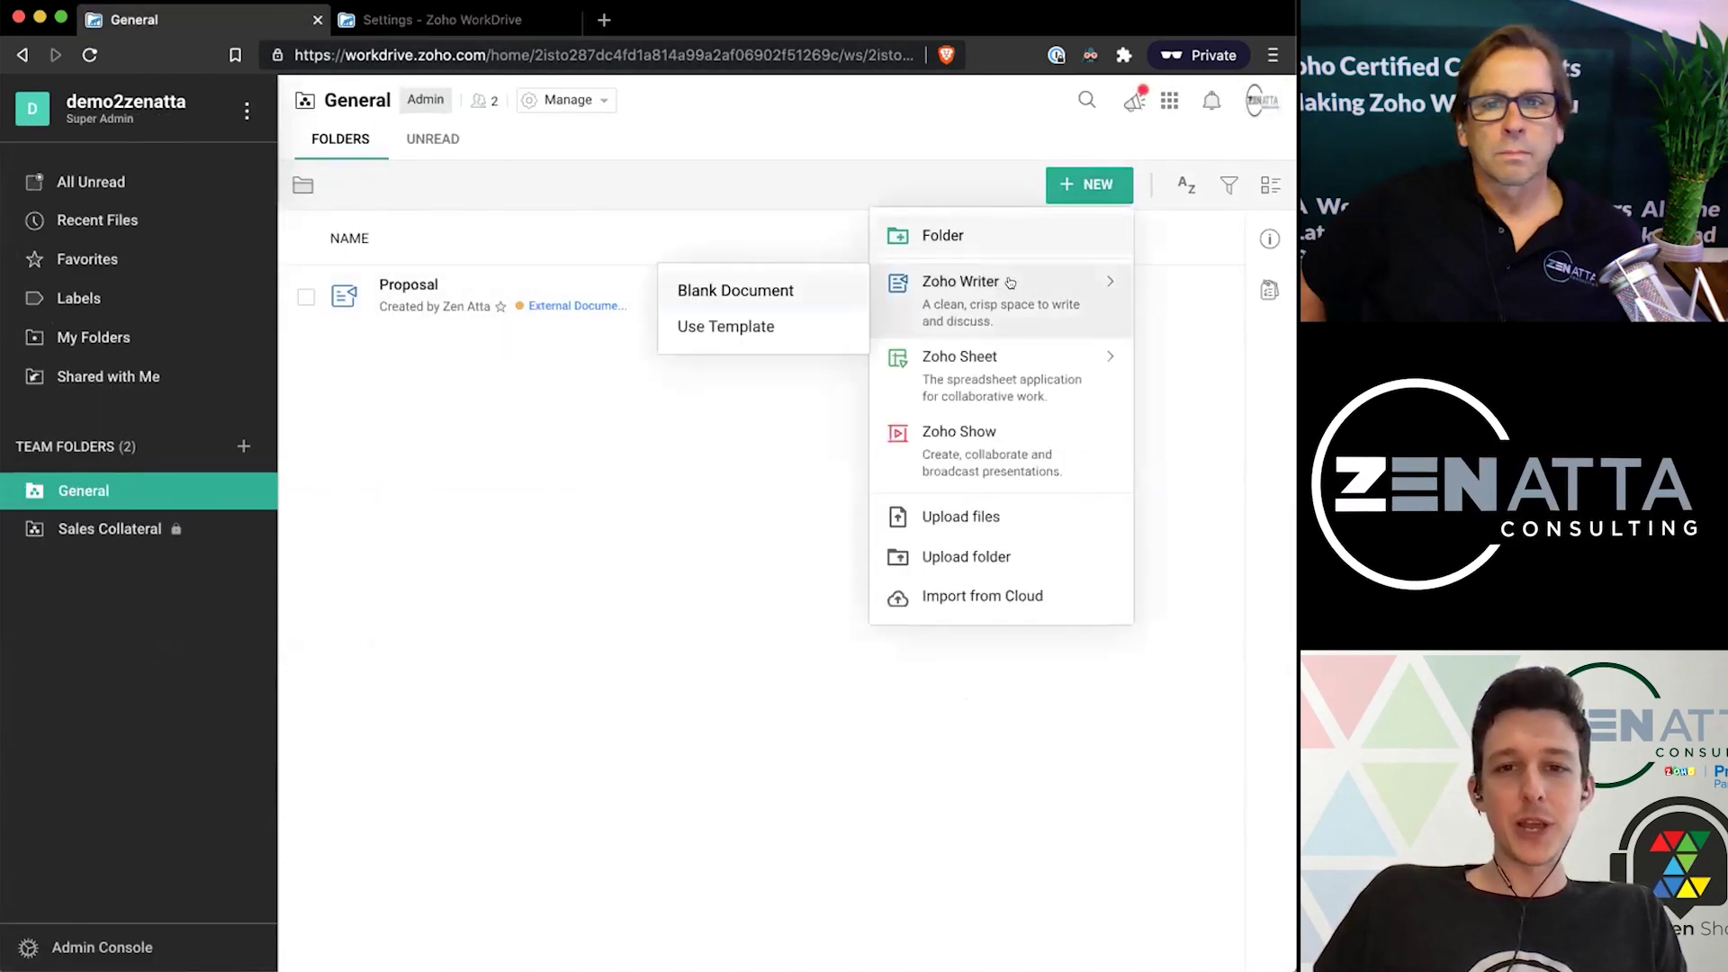
click(746, 285)
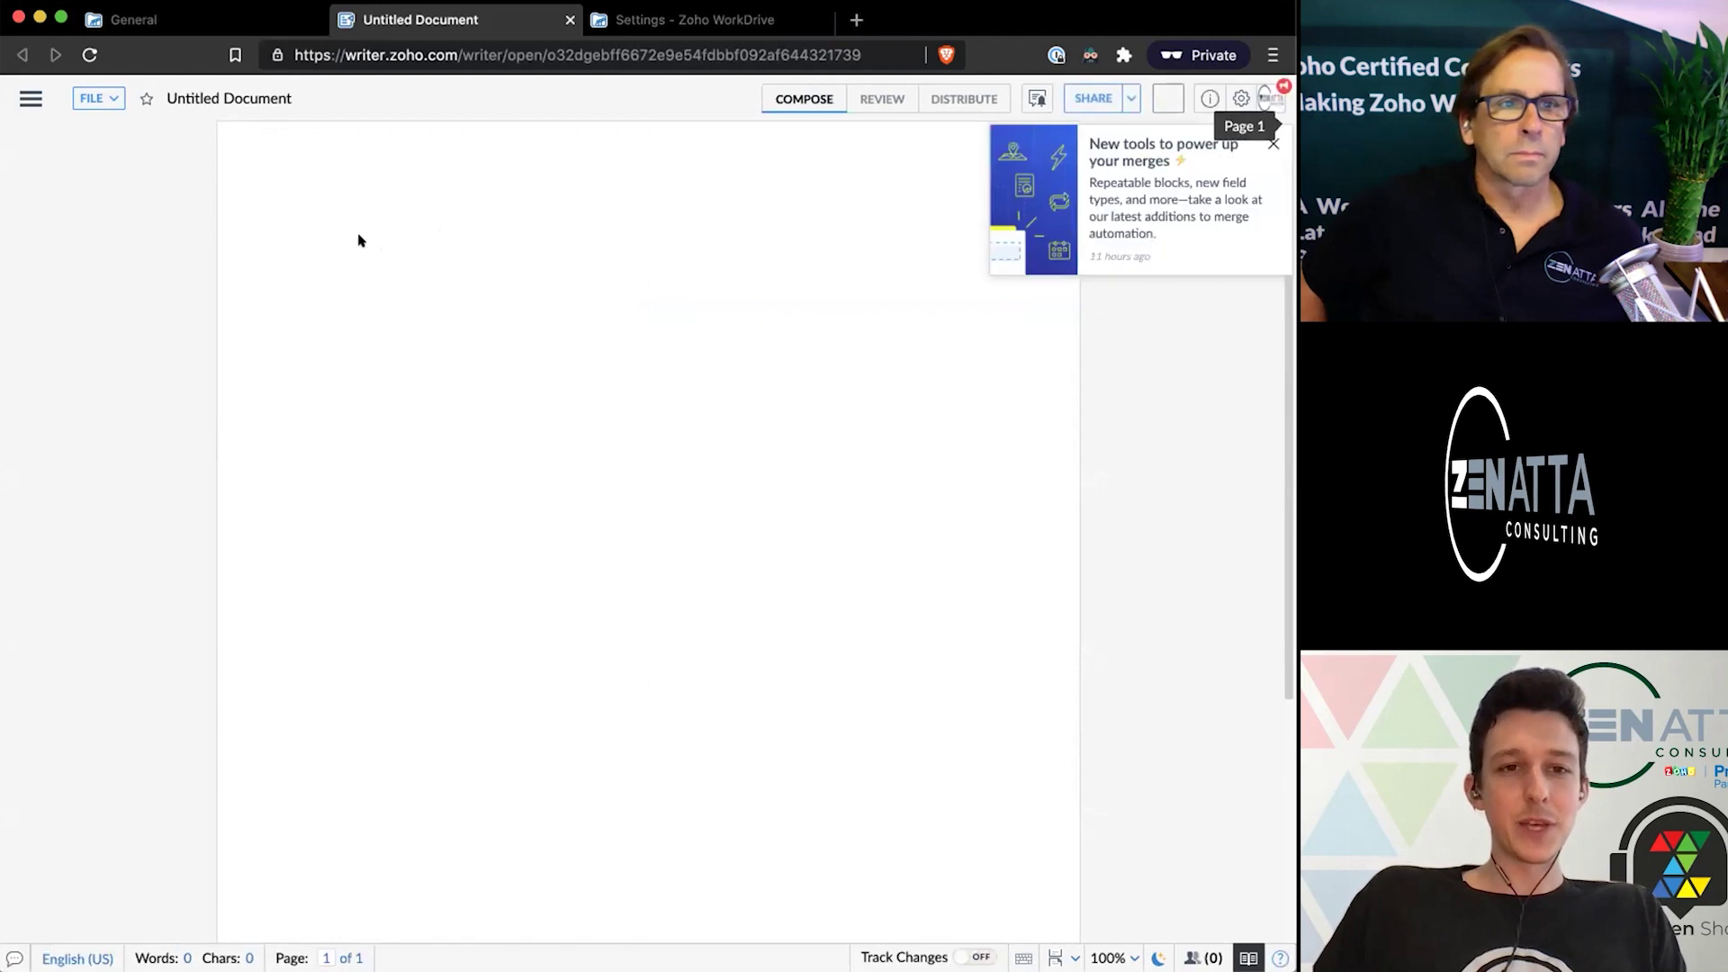
Write 'Add some content here', mark the draft document as Ready, and return to WorkDrive settings.
click(359, 240)
text(A)
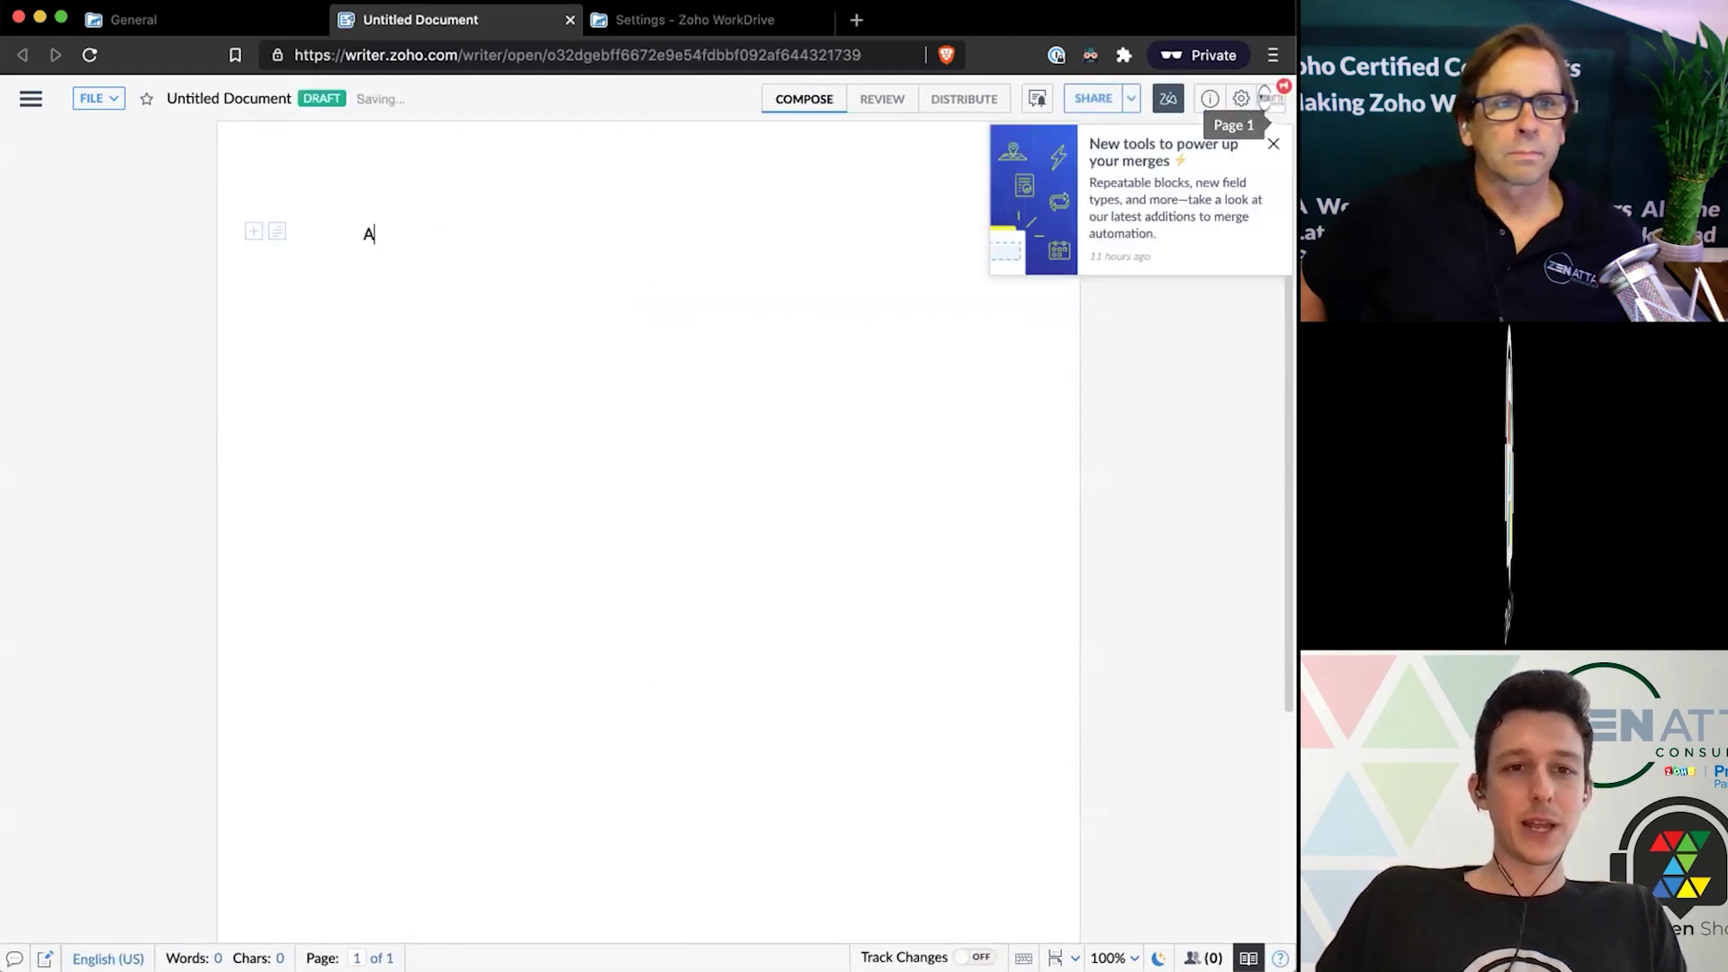
text(dd some content here)
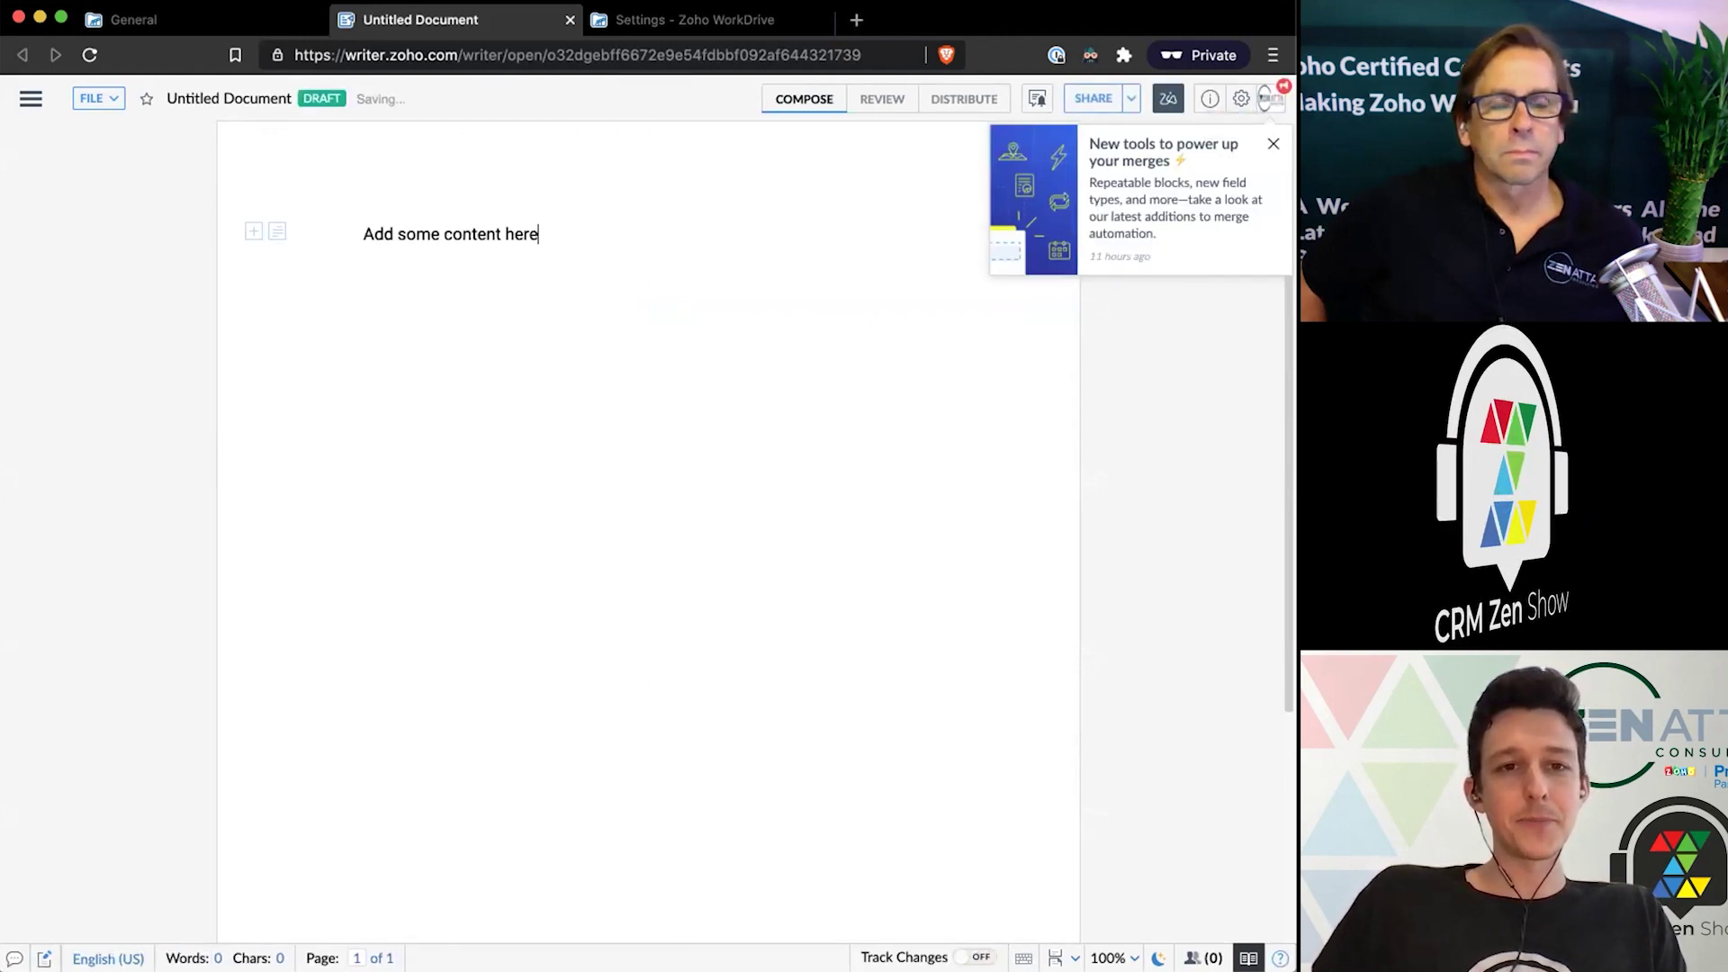
click(312, 96)
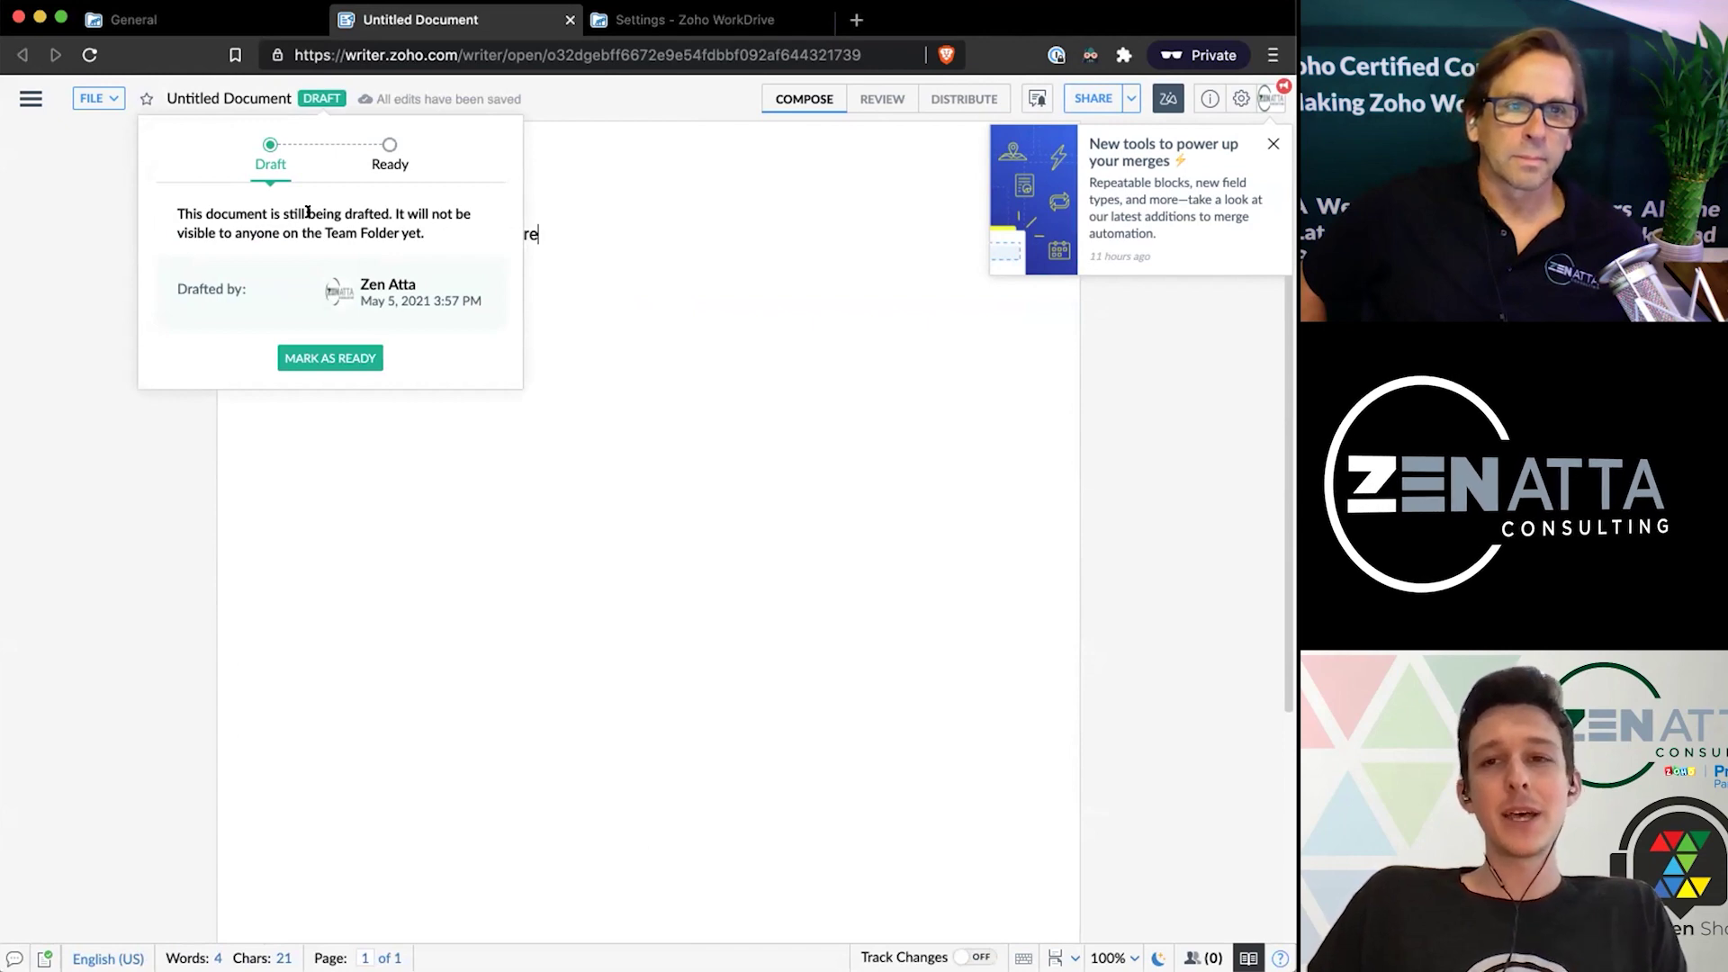
click(317, 359)
click(635, 578)
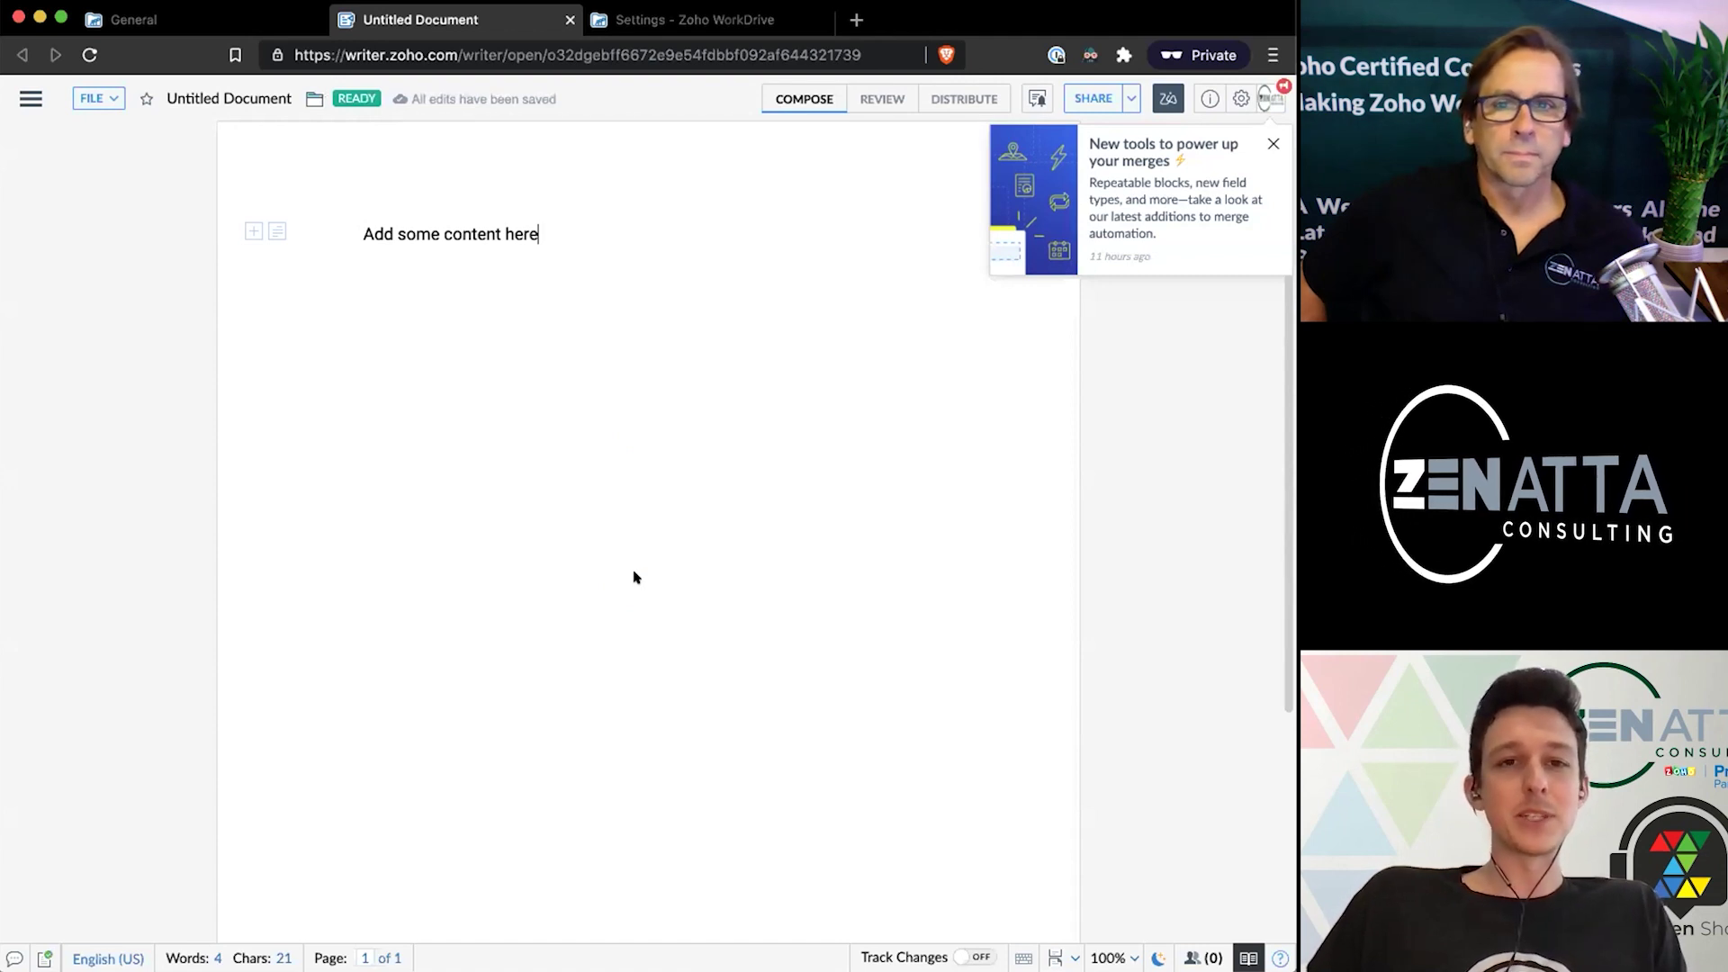
click(667, 18)
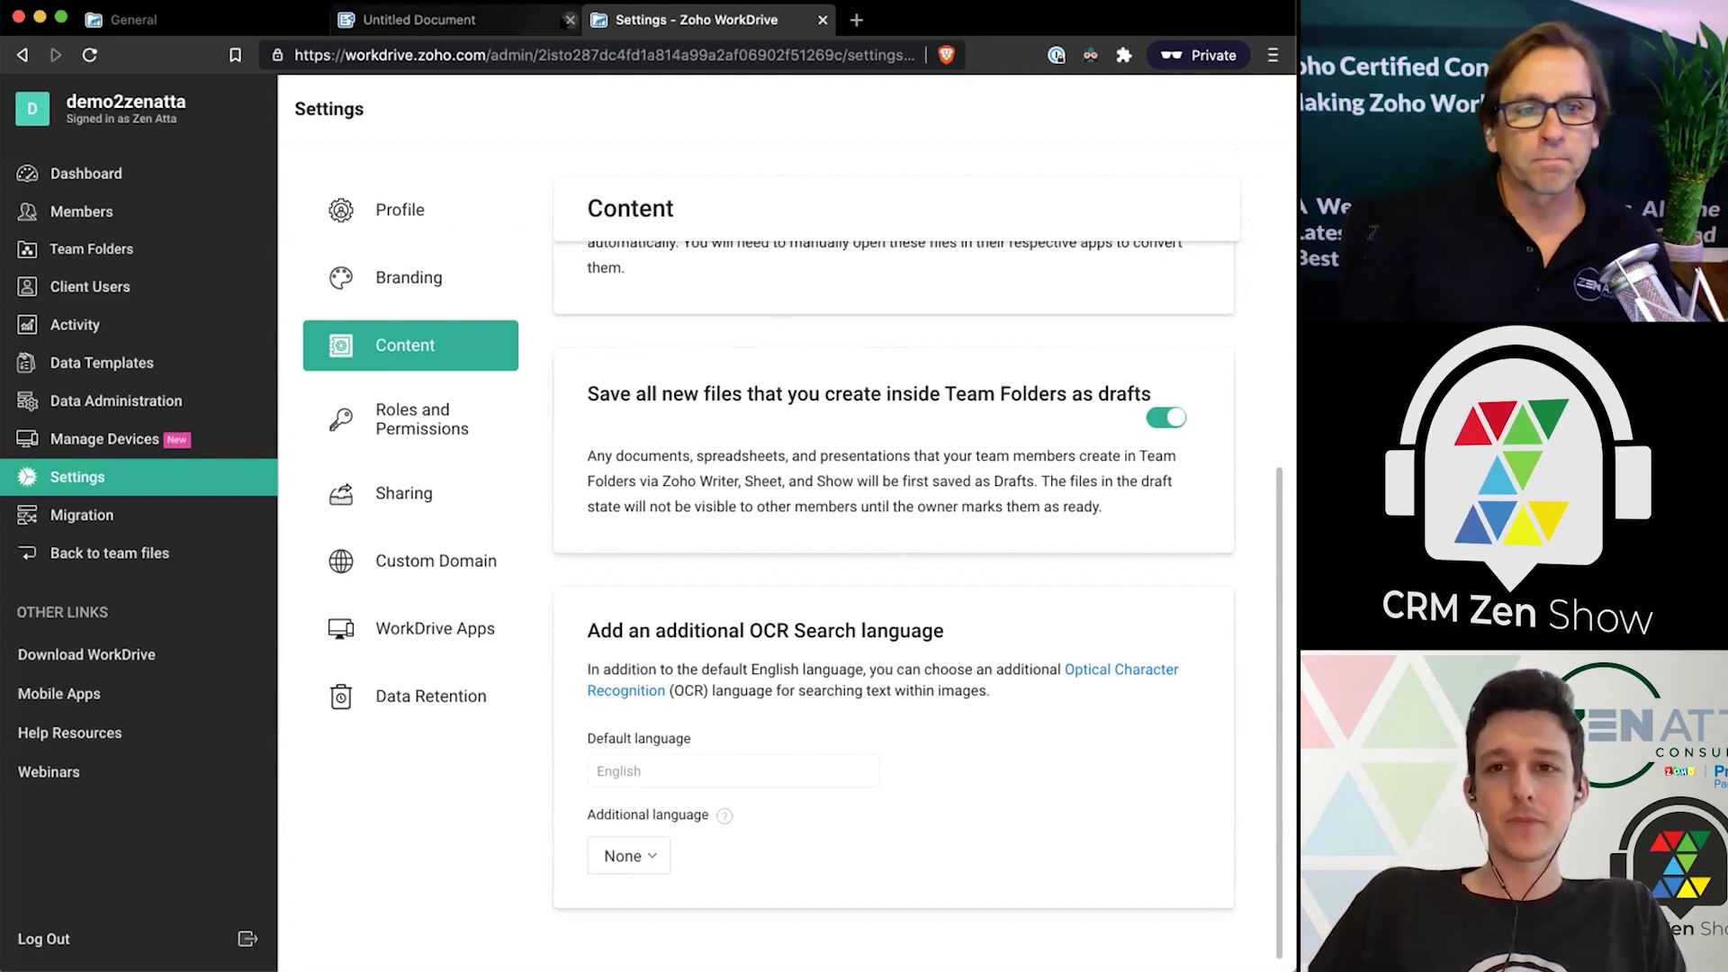
Close the Untitled Document tab and highlight the OCR Search heading.
click(569, 20)
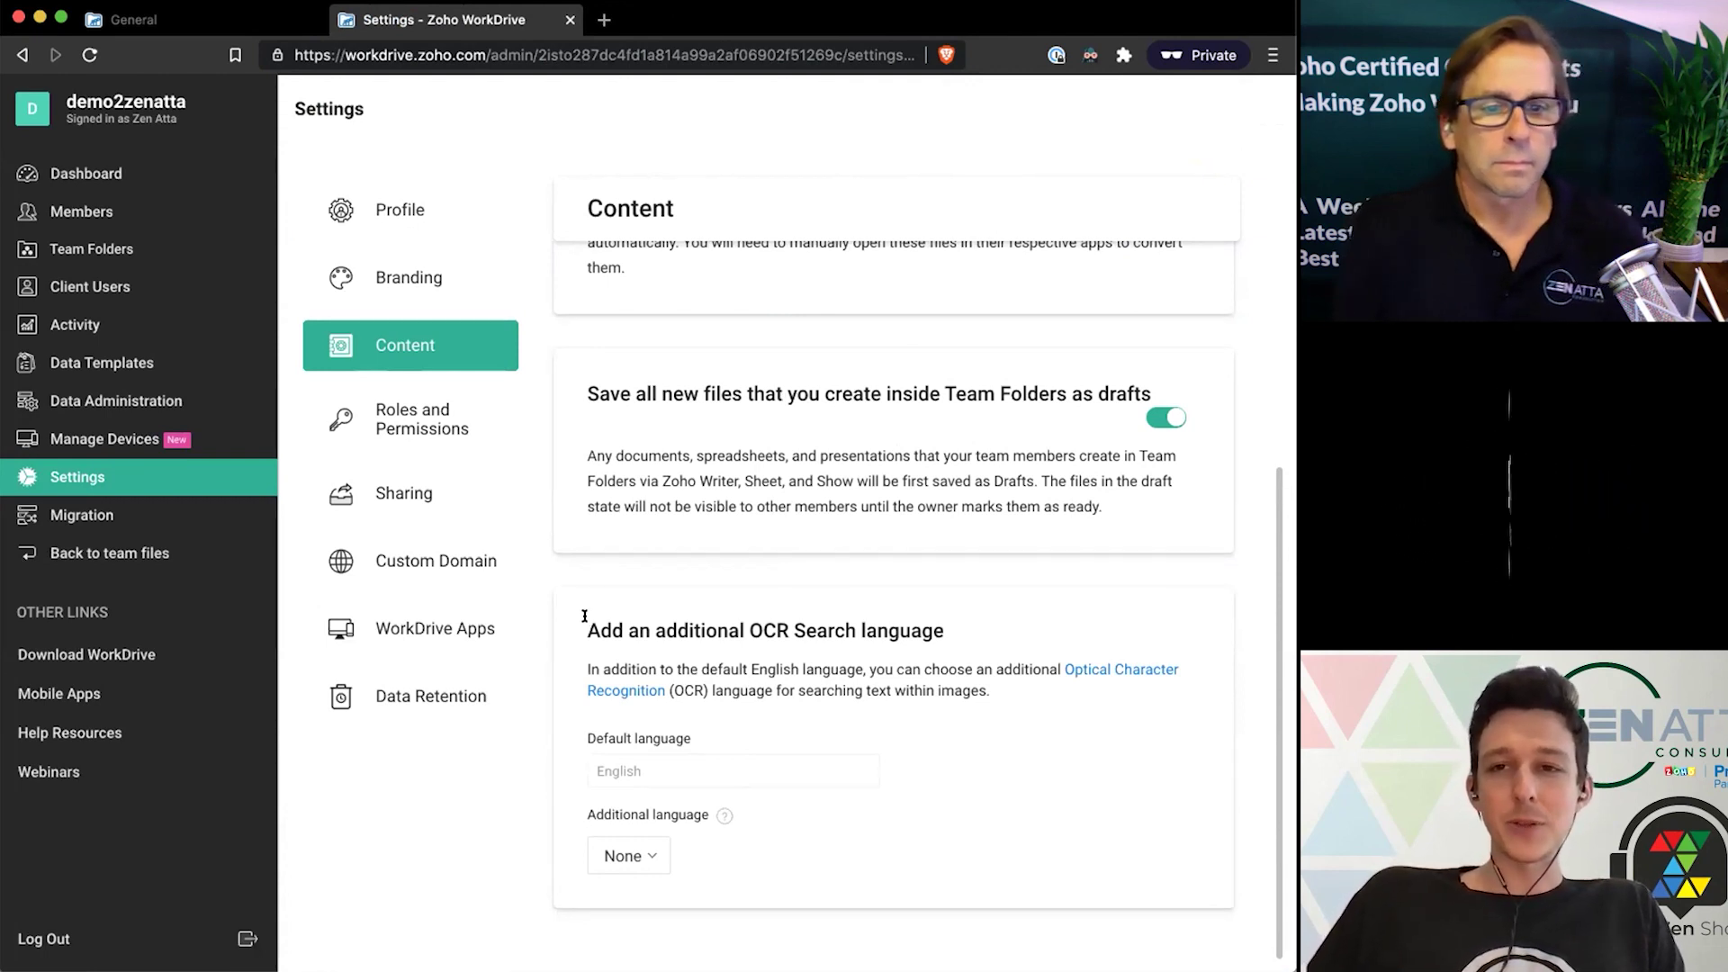
drag(586, 619, 853, 629)
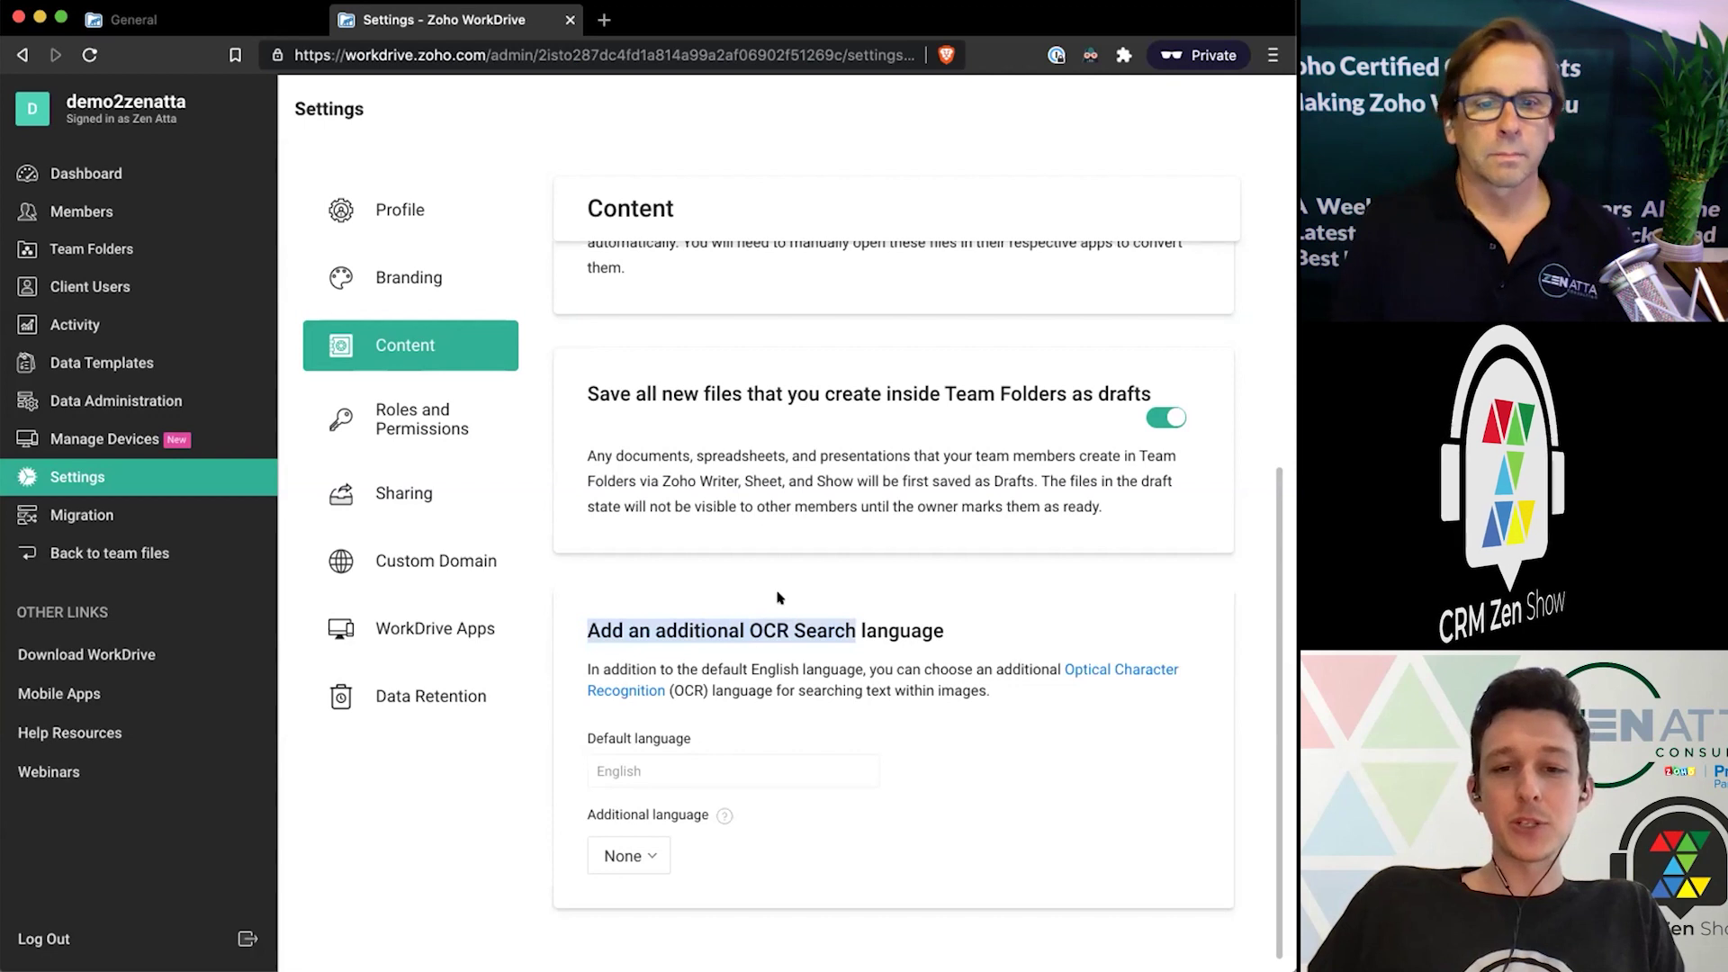
click(914, 667)
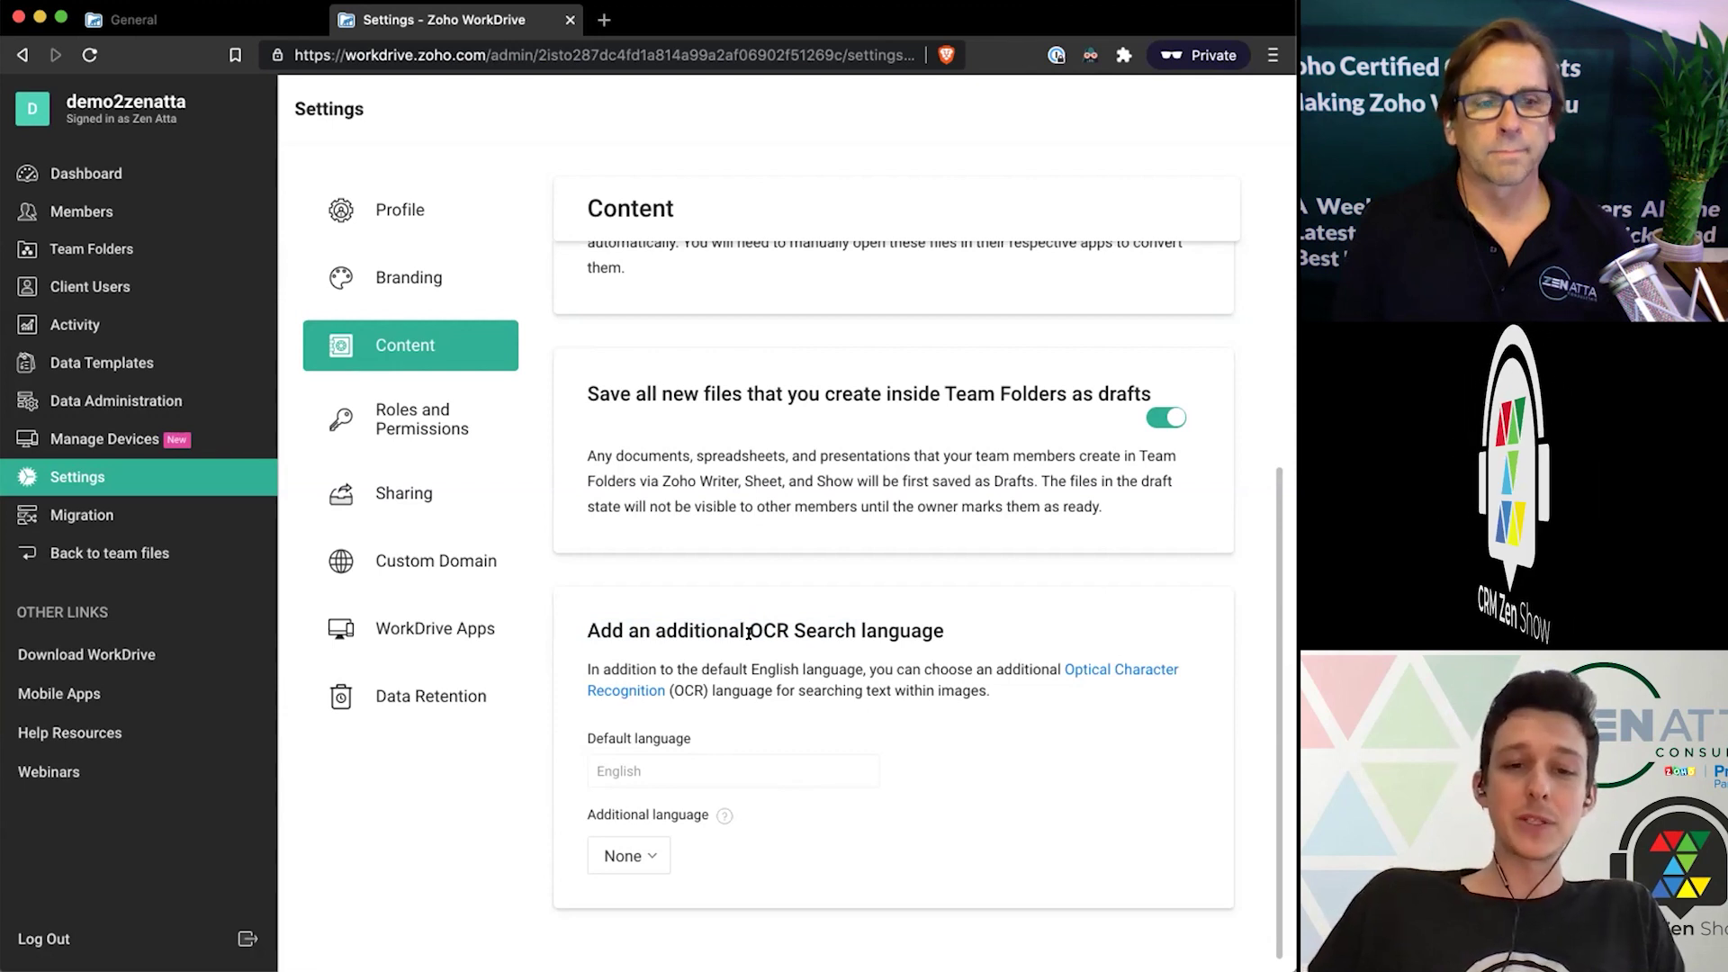
double_click(782, 629)
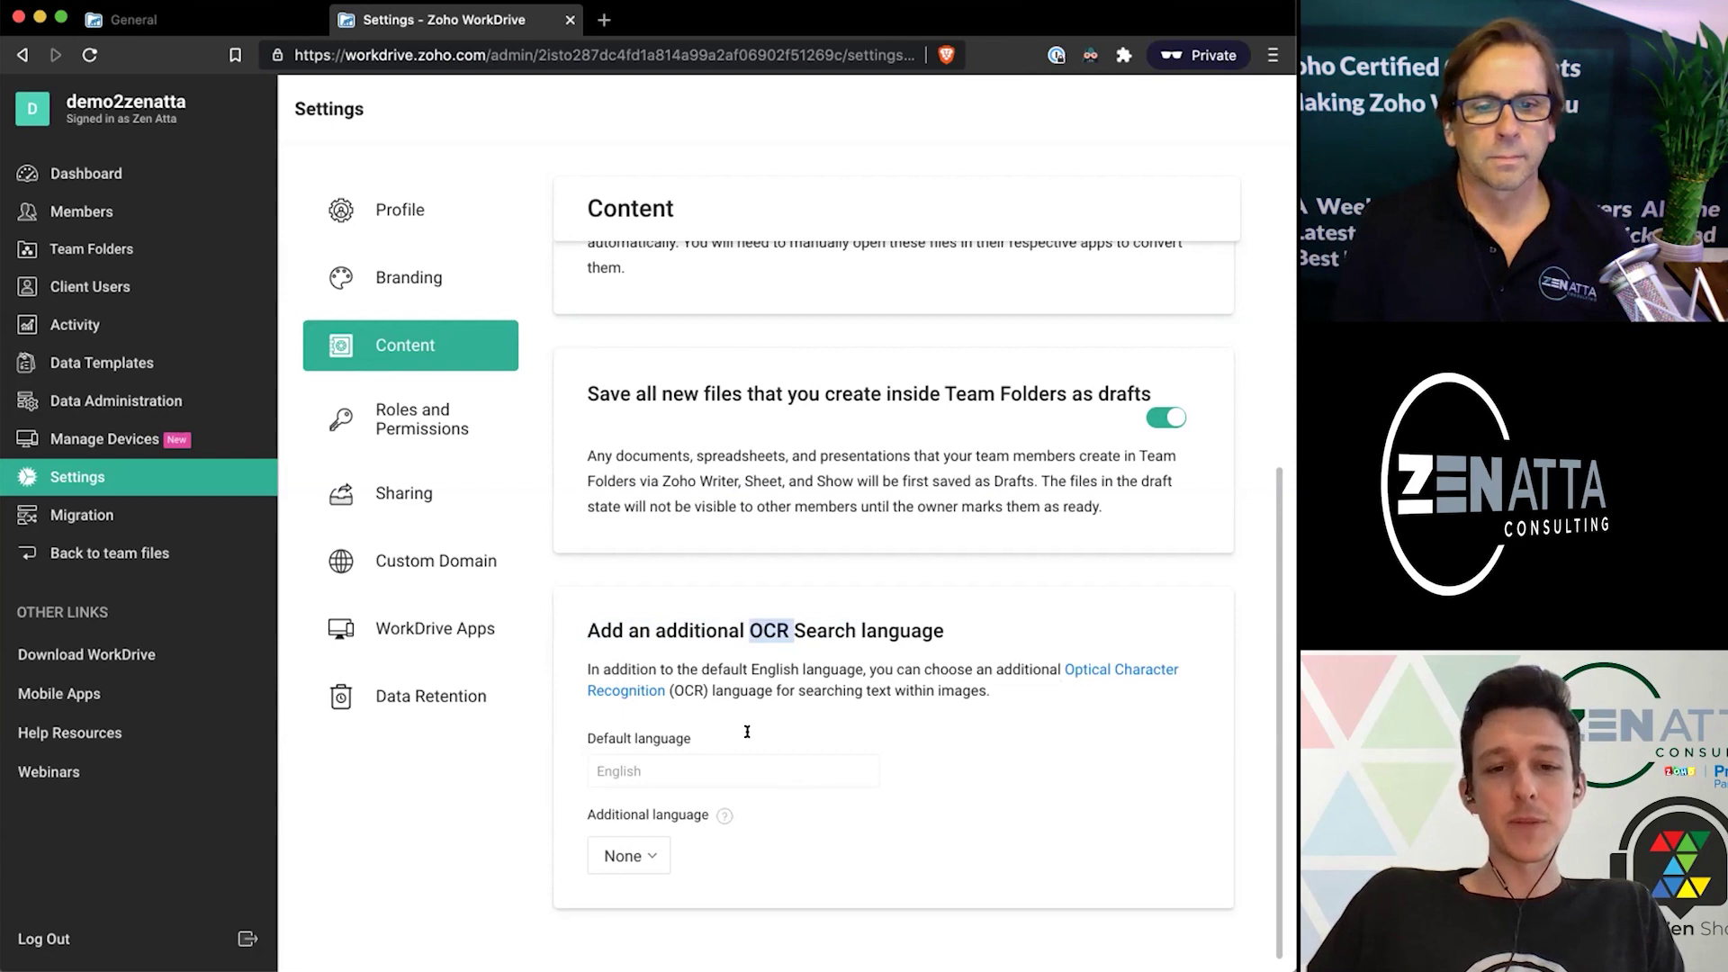
Scroll through the additional OCR language list without choosing a language.
click(629, 856)
scroll(637, 648, down, 10)
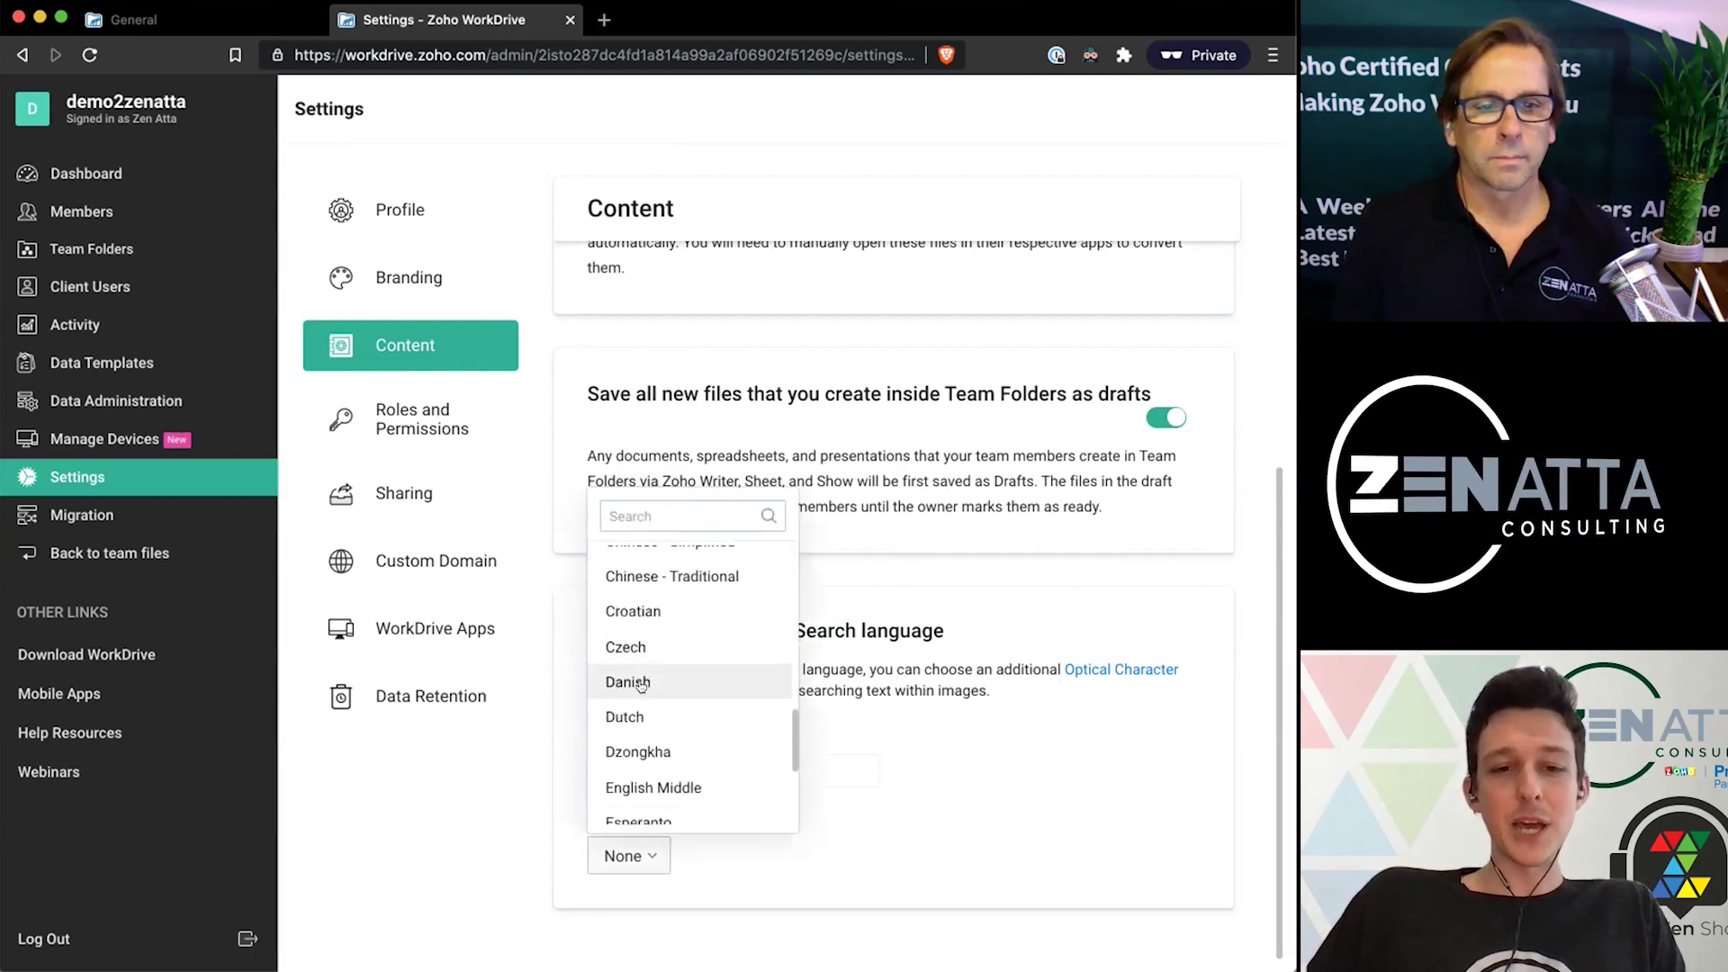
scroll(641, 686, down, 5)
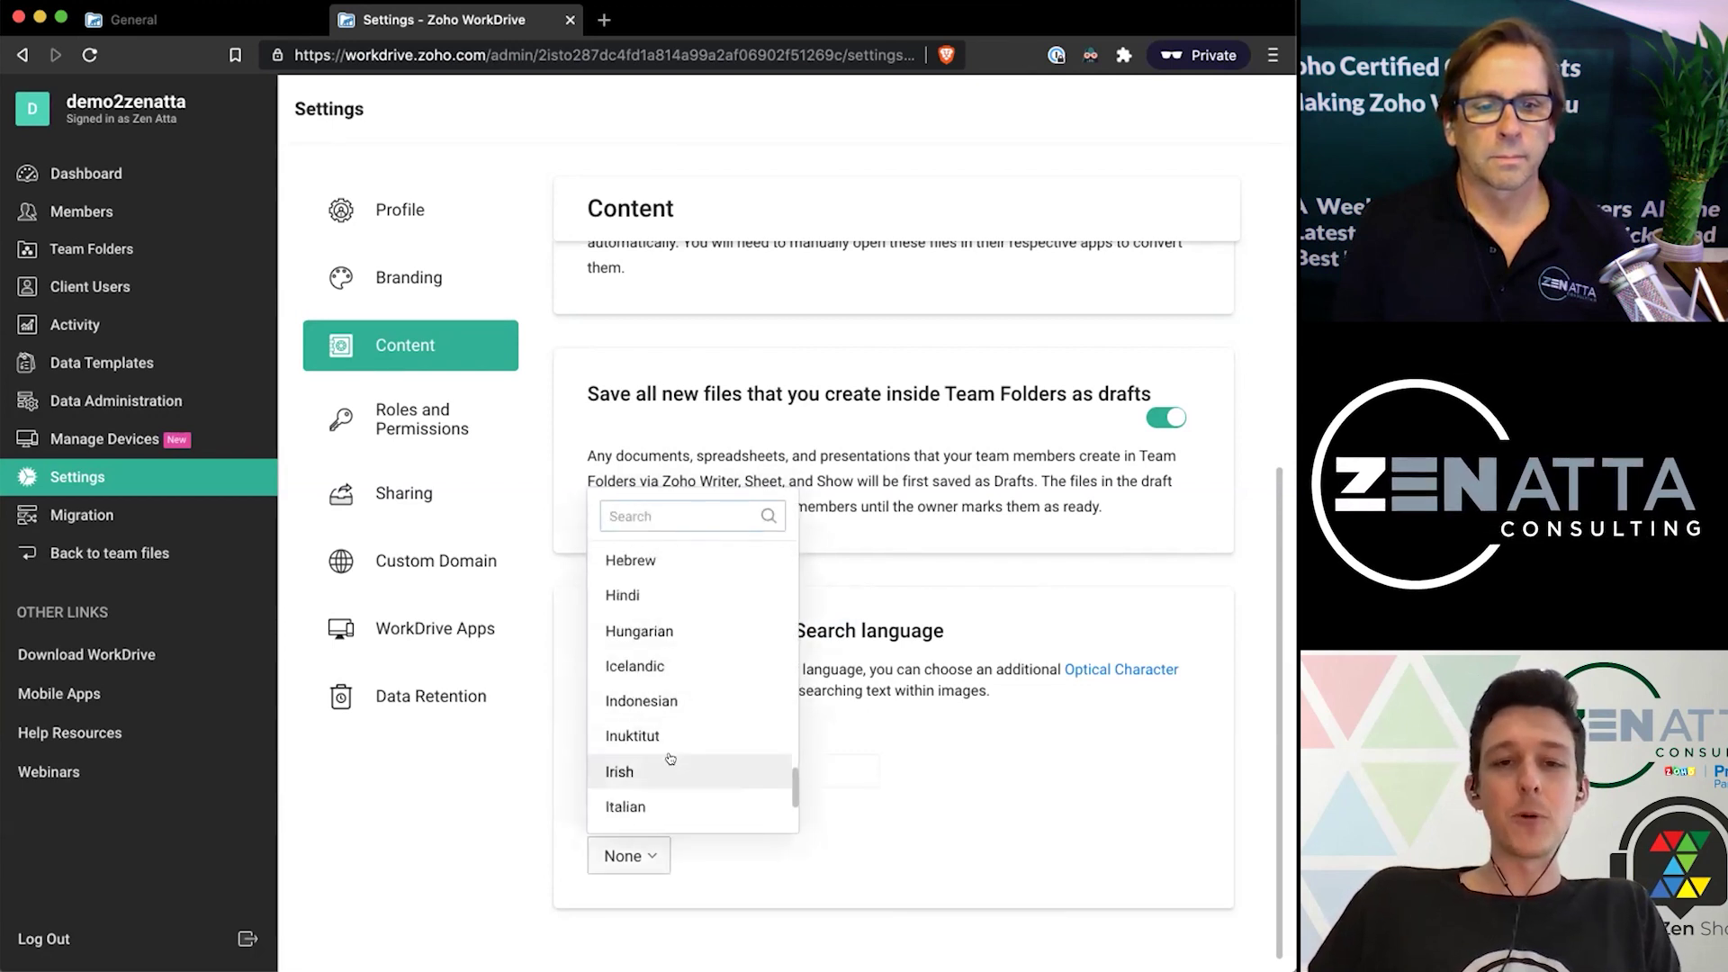
Leave the additional OCR language as None and open Roles and Permissions.
click(865, 696)
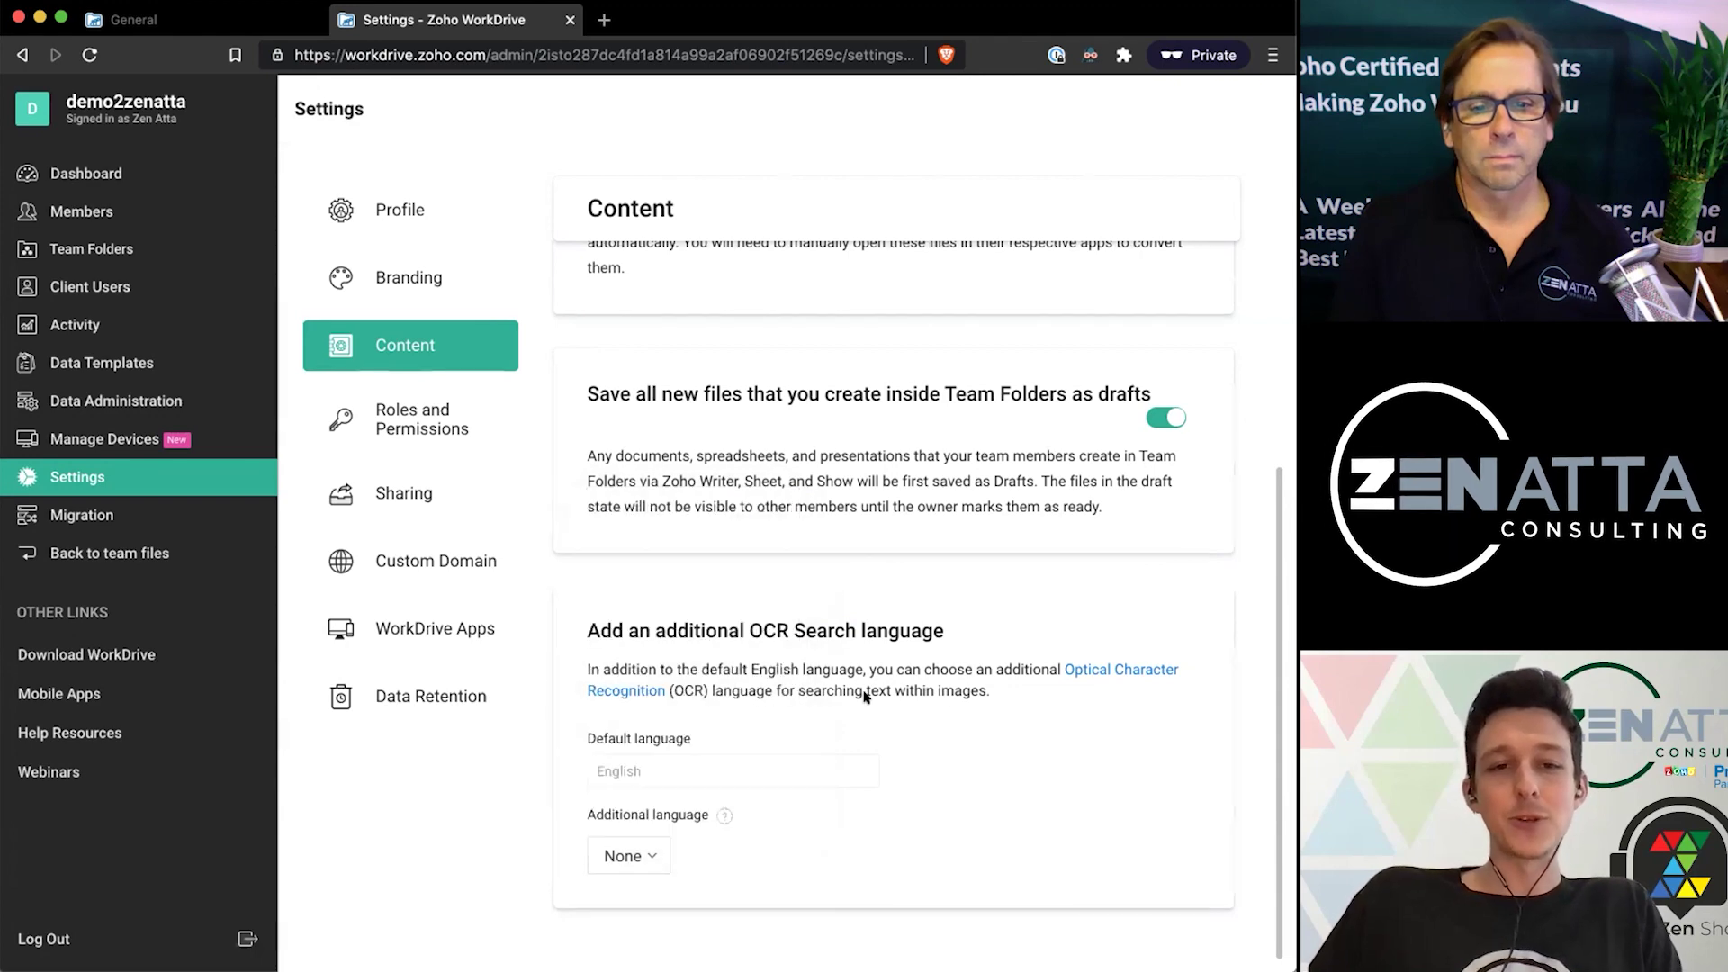
click(420, 419)
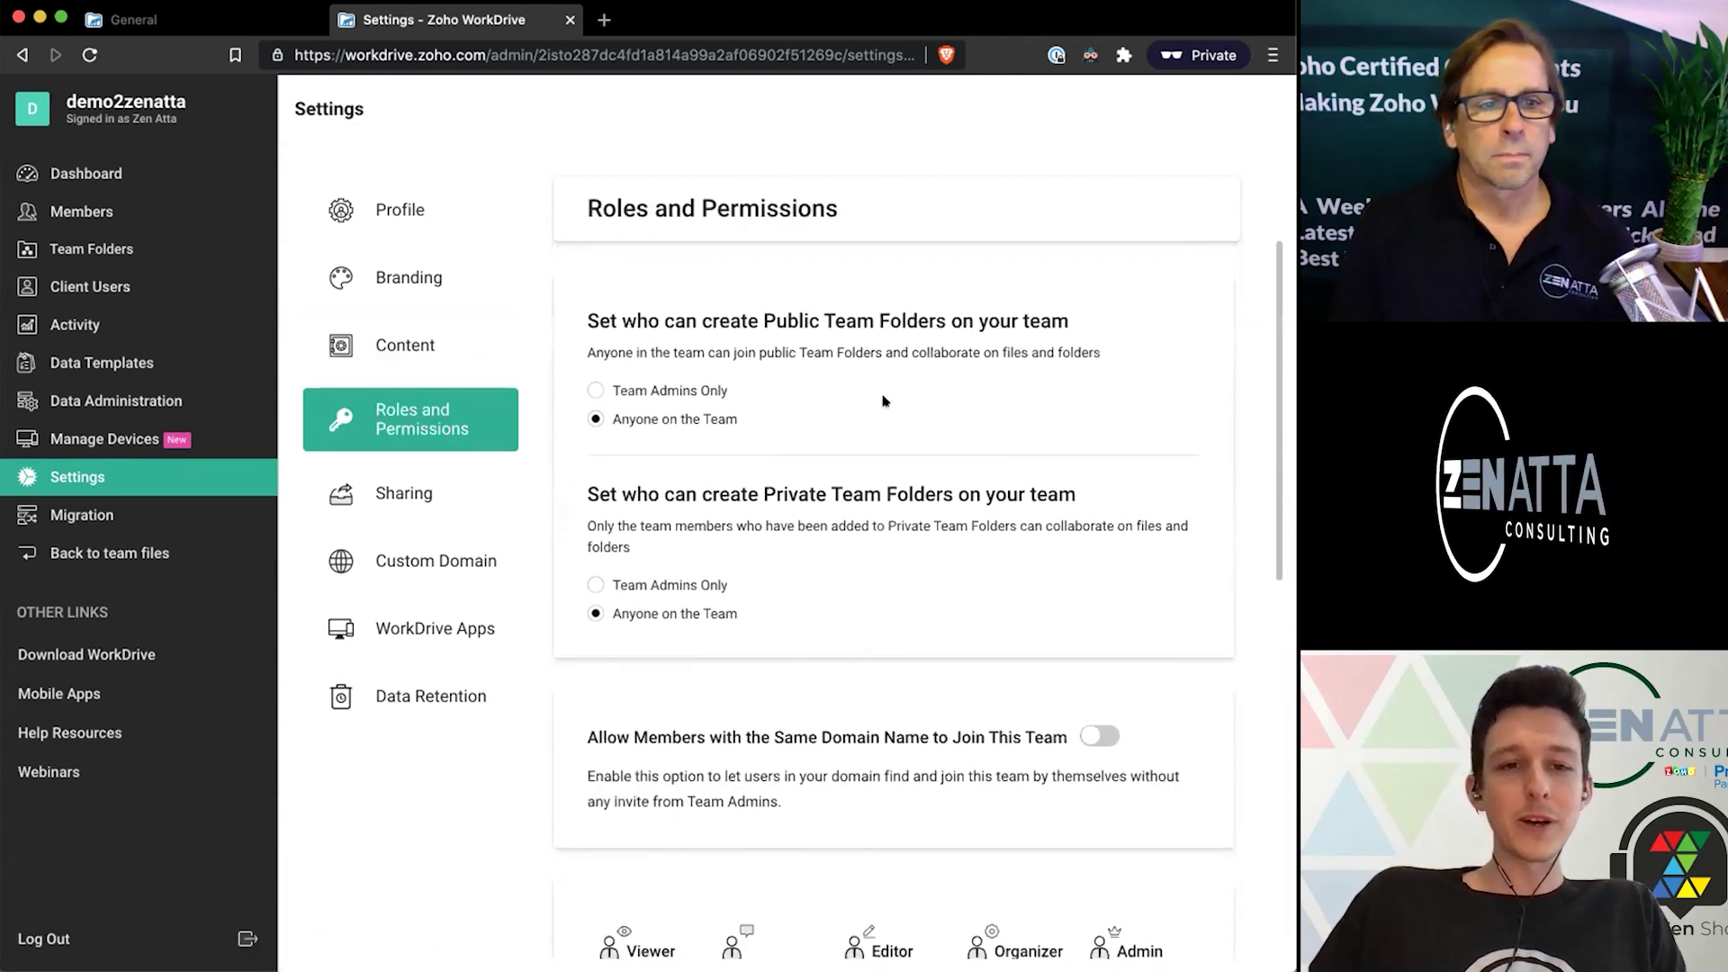
scroll(878, 399, down, 1)
scroll(636, 359, up, 1)
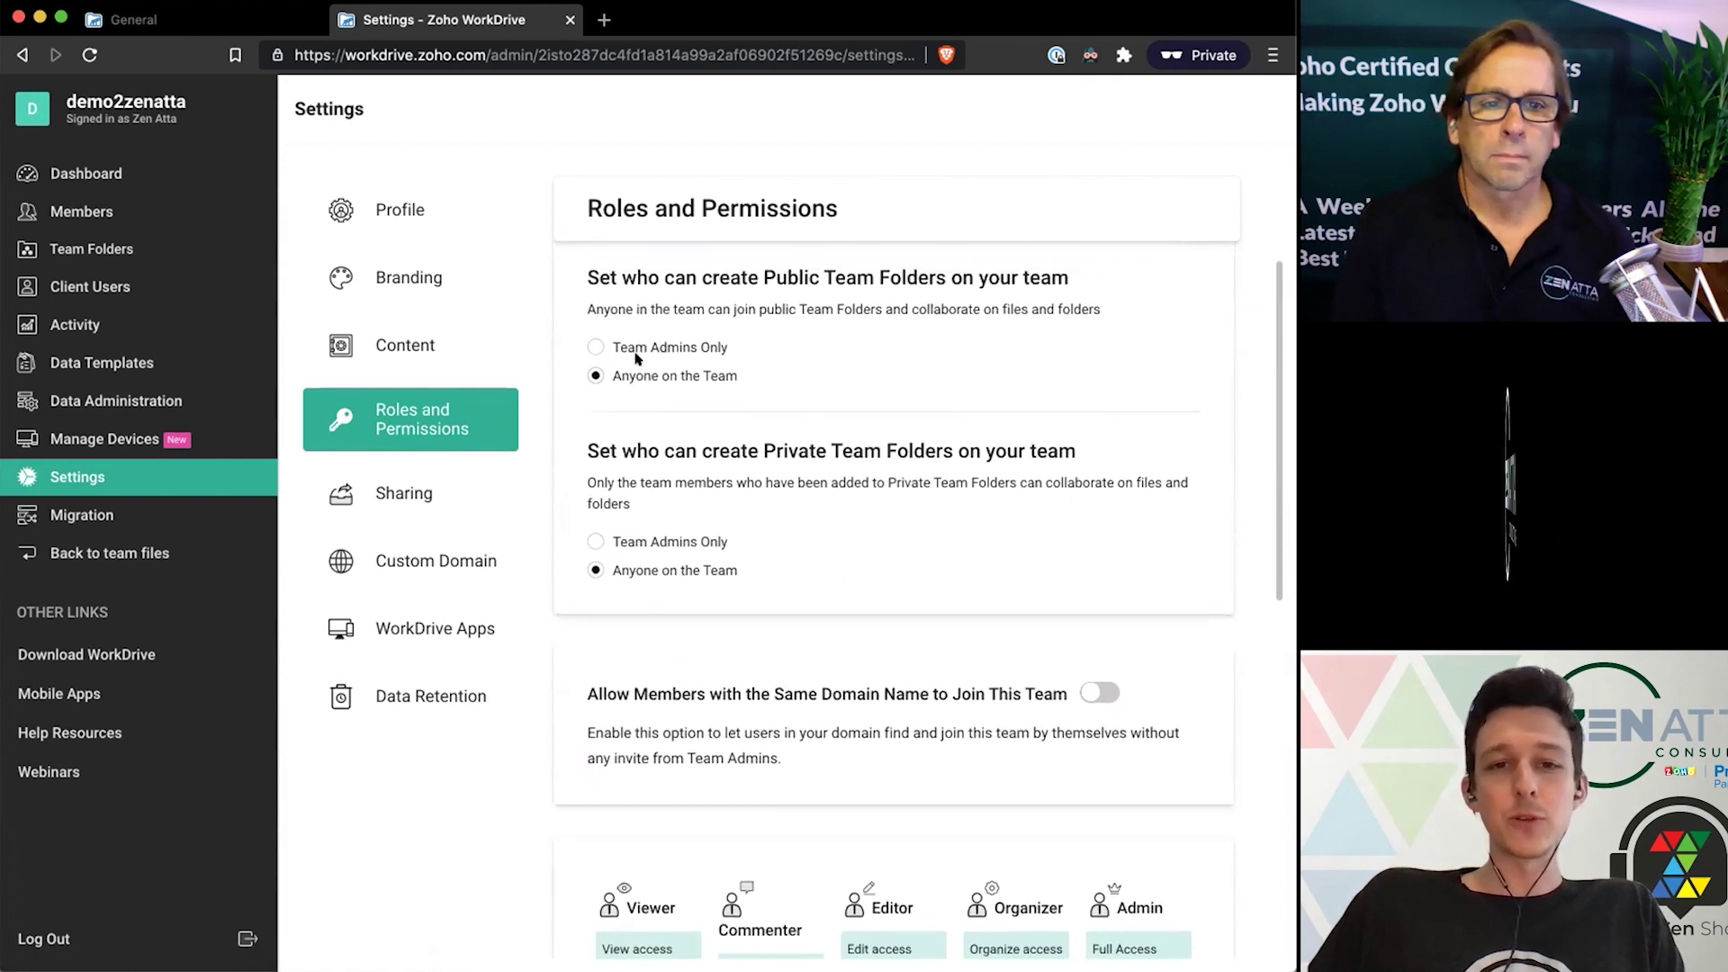
scroll(804, 333, up, 1)
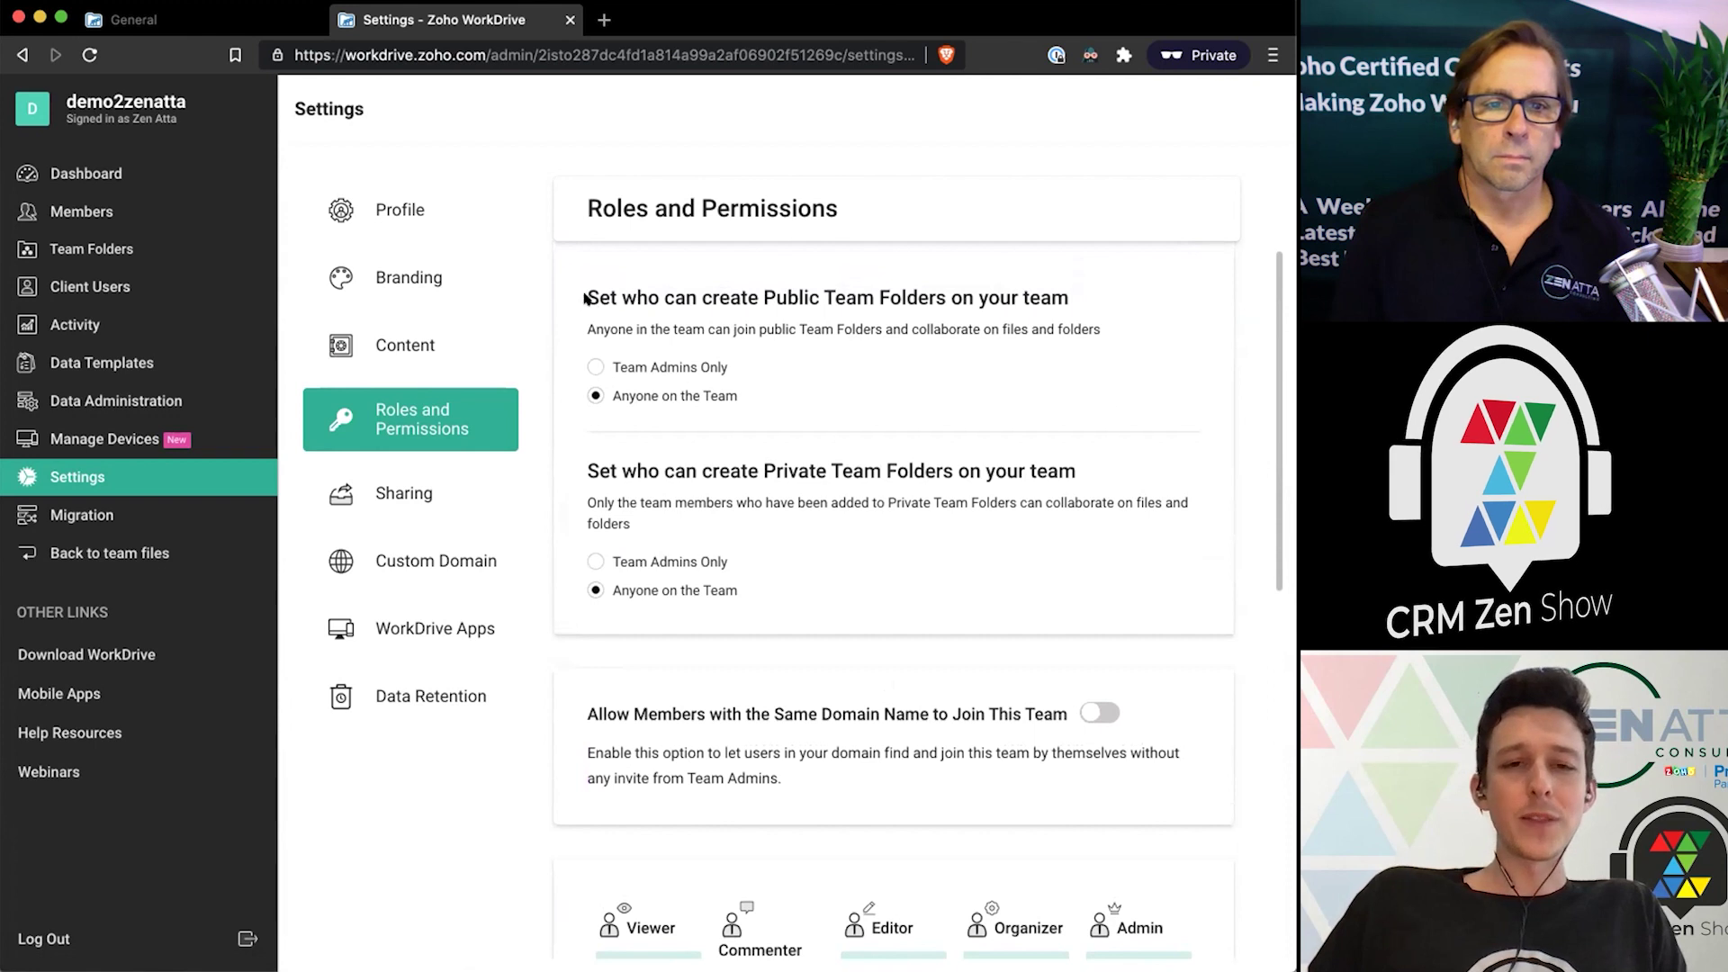
scroll(833, 331, up, 1)
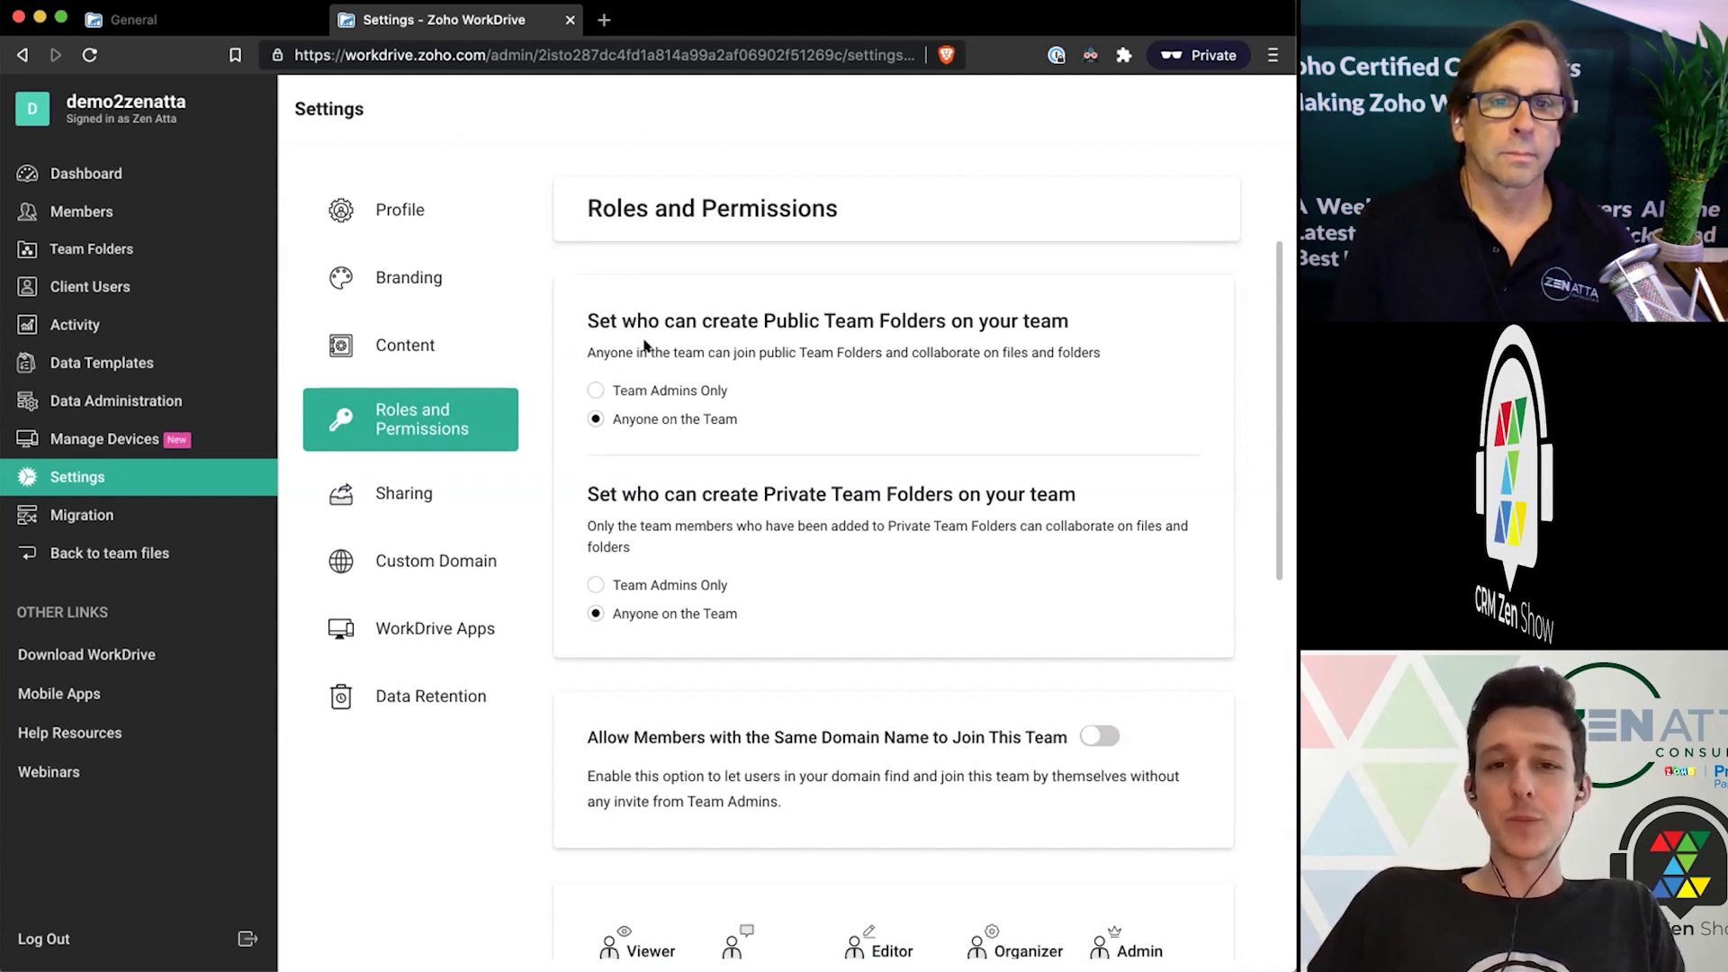
Review public and private Team Folder creation, both allowed for Anyone on the Team.
drag(769, 312, 883, 312)
scroll(855, 342, down, 3)
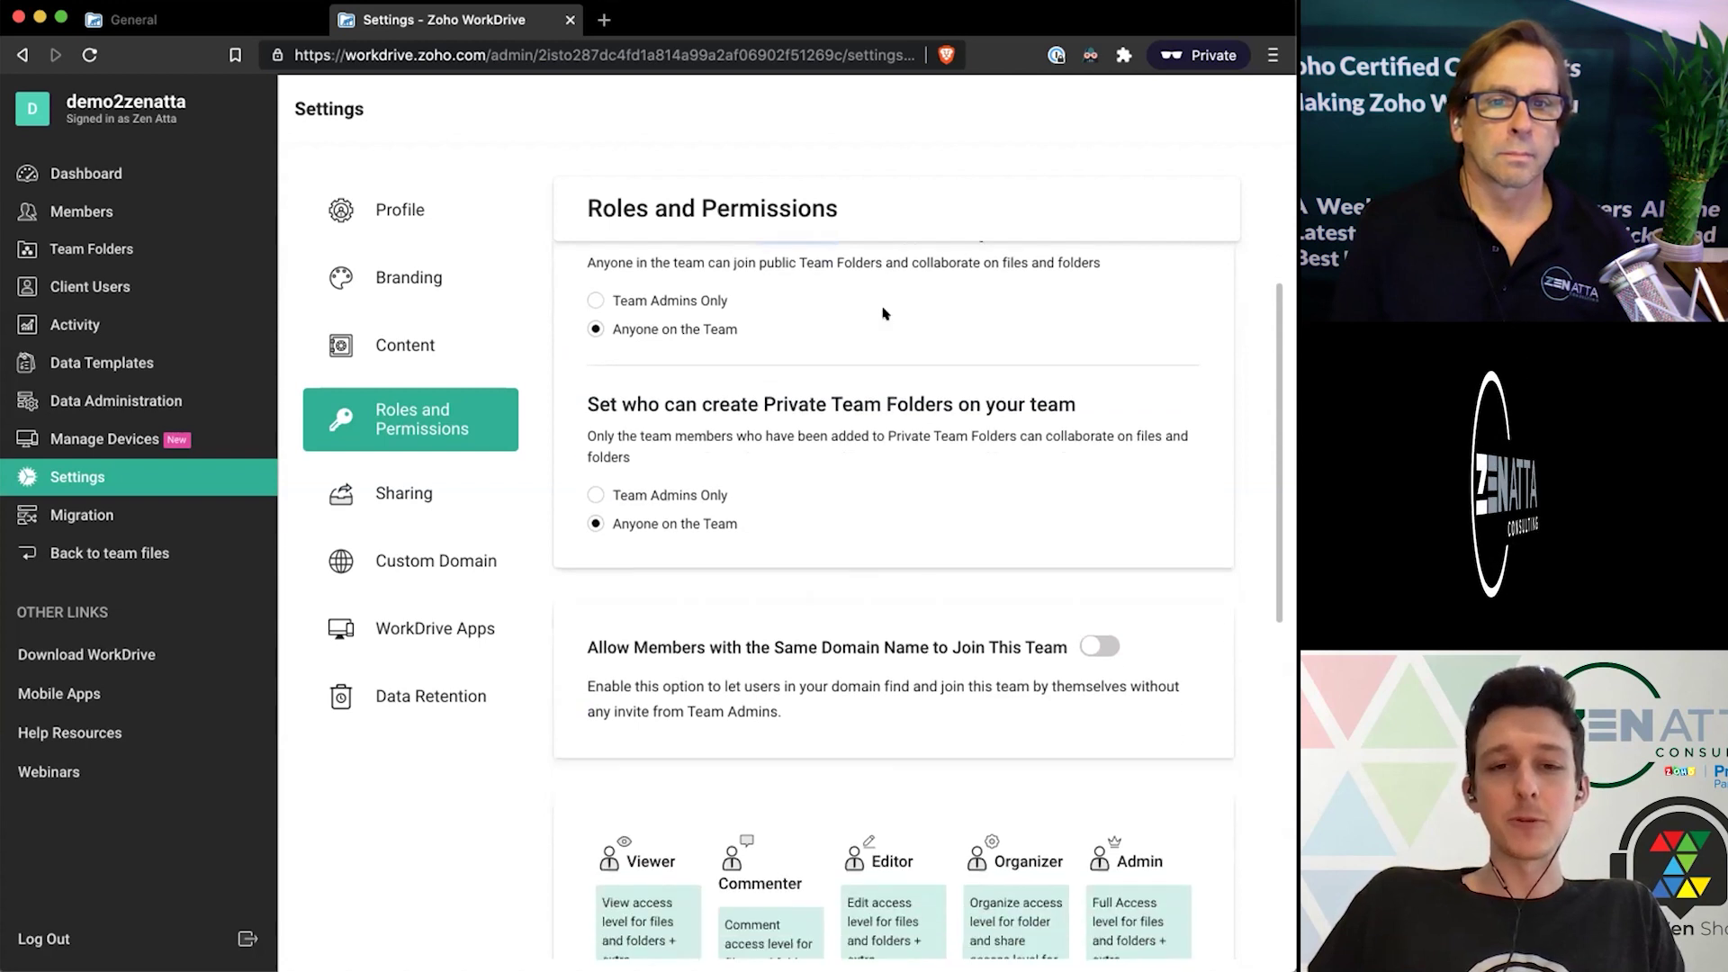
scroll(814, 376, down, 1)
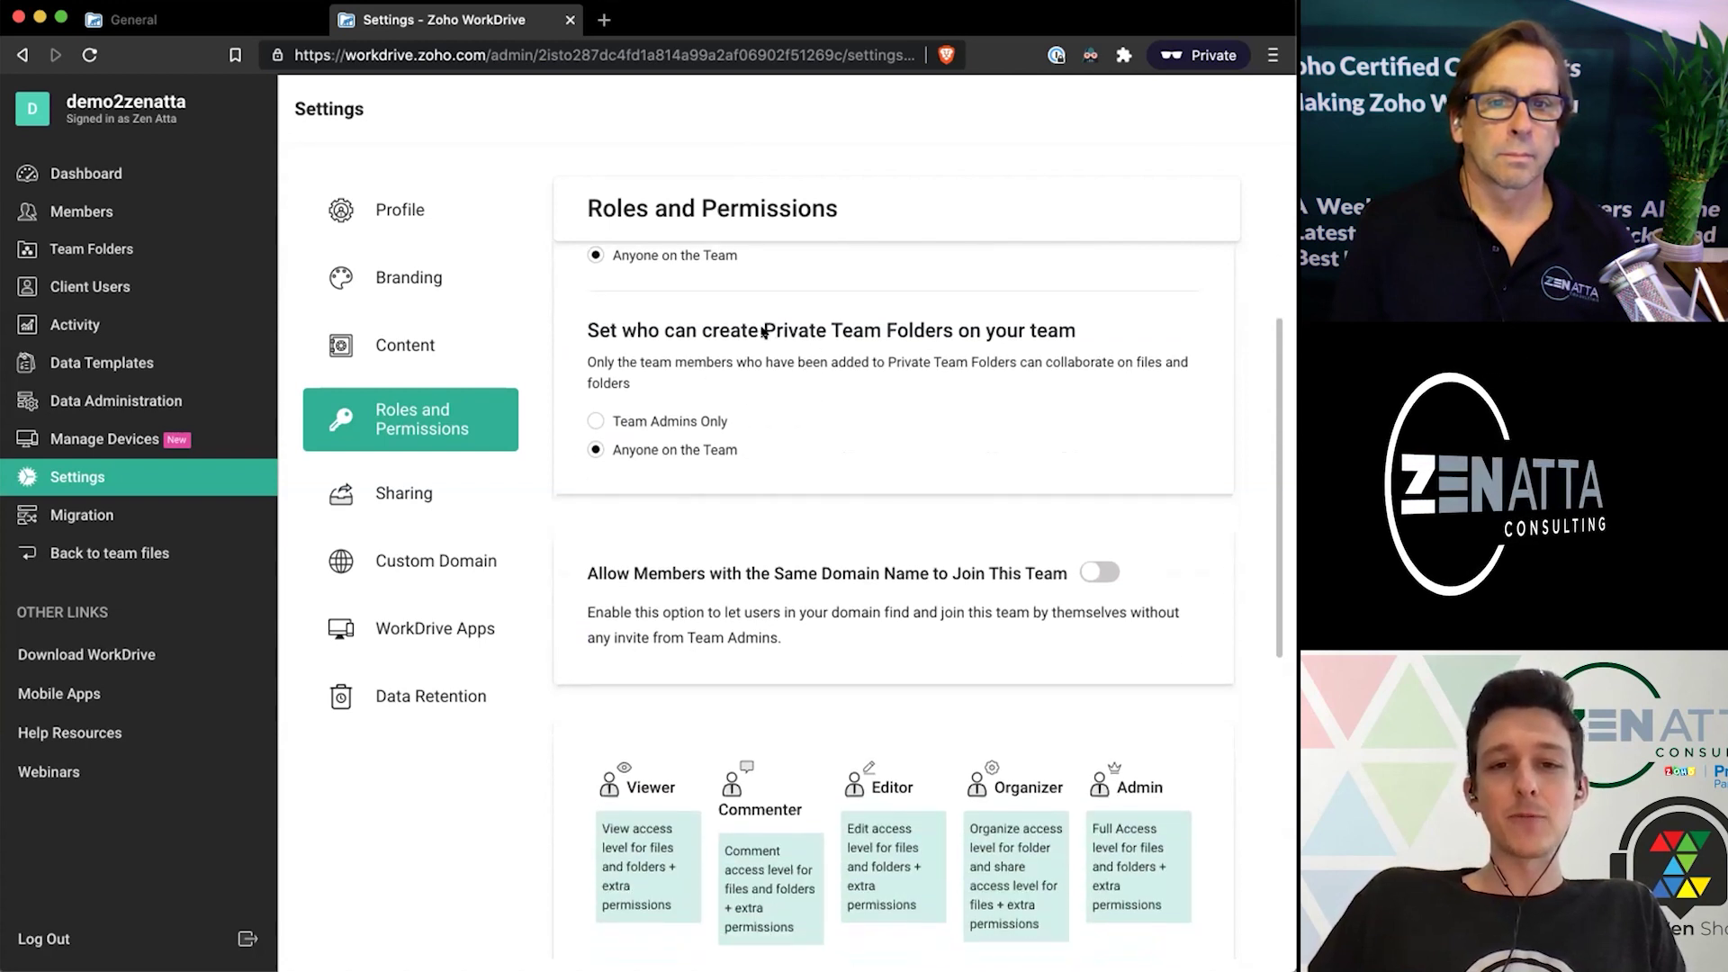
drag(764, 332, 822, 333)
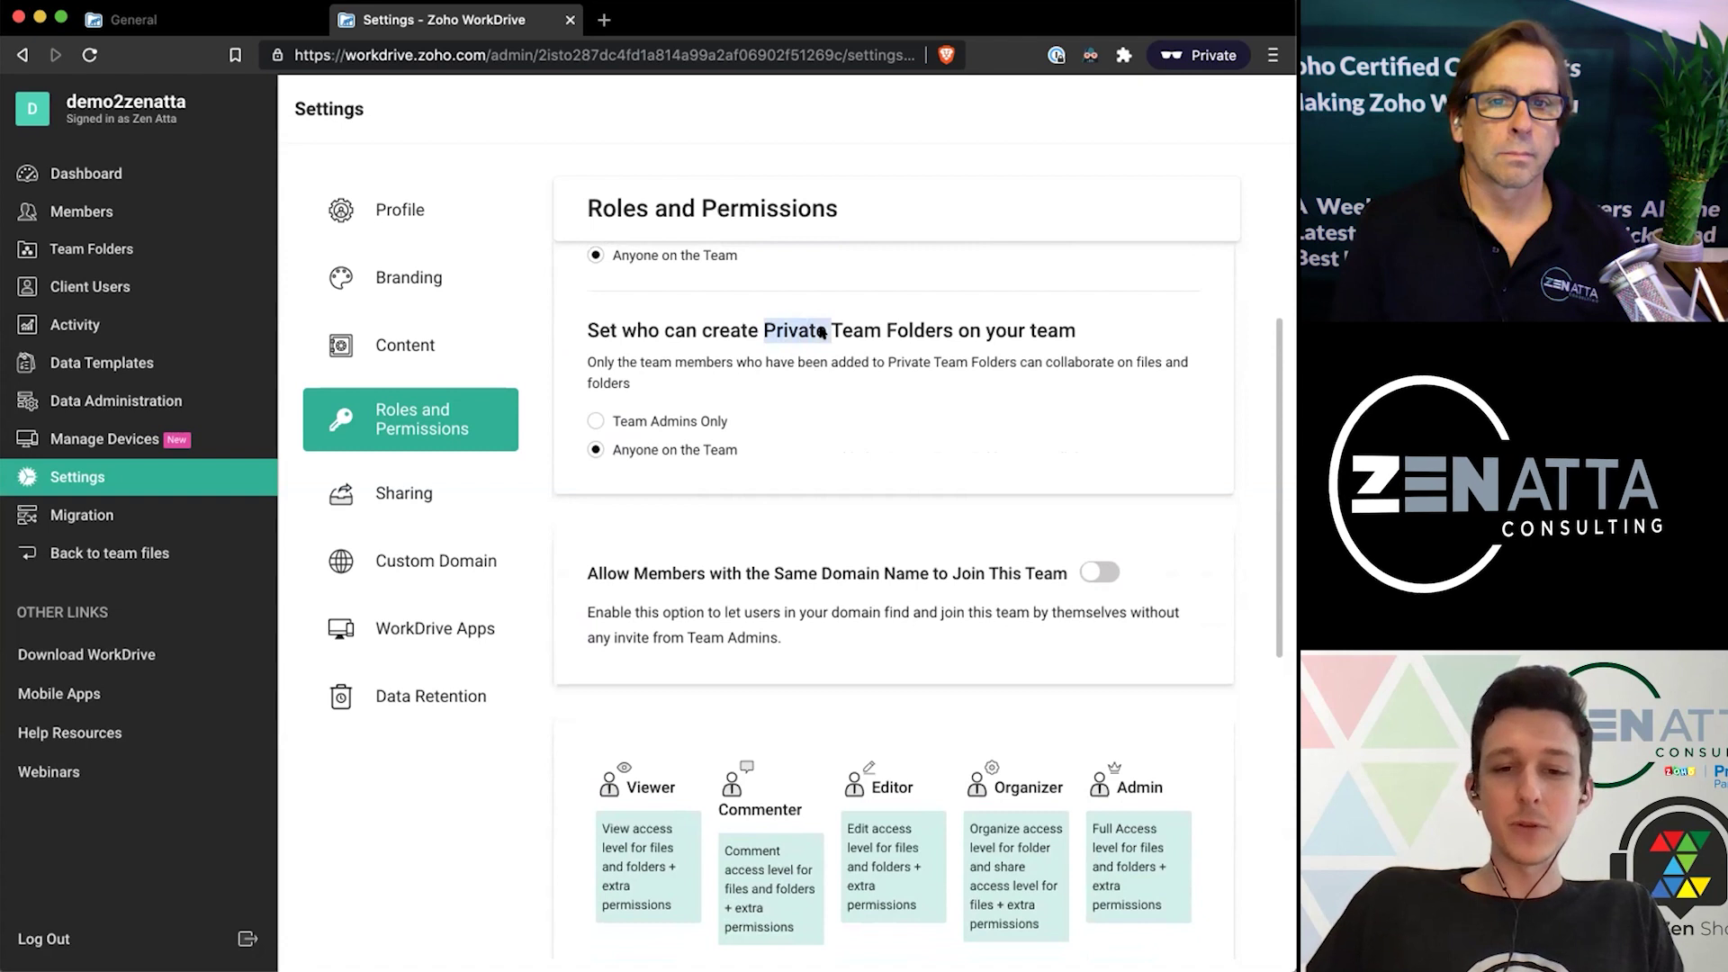
scroll(821, 331, down, 6)
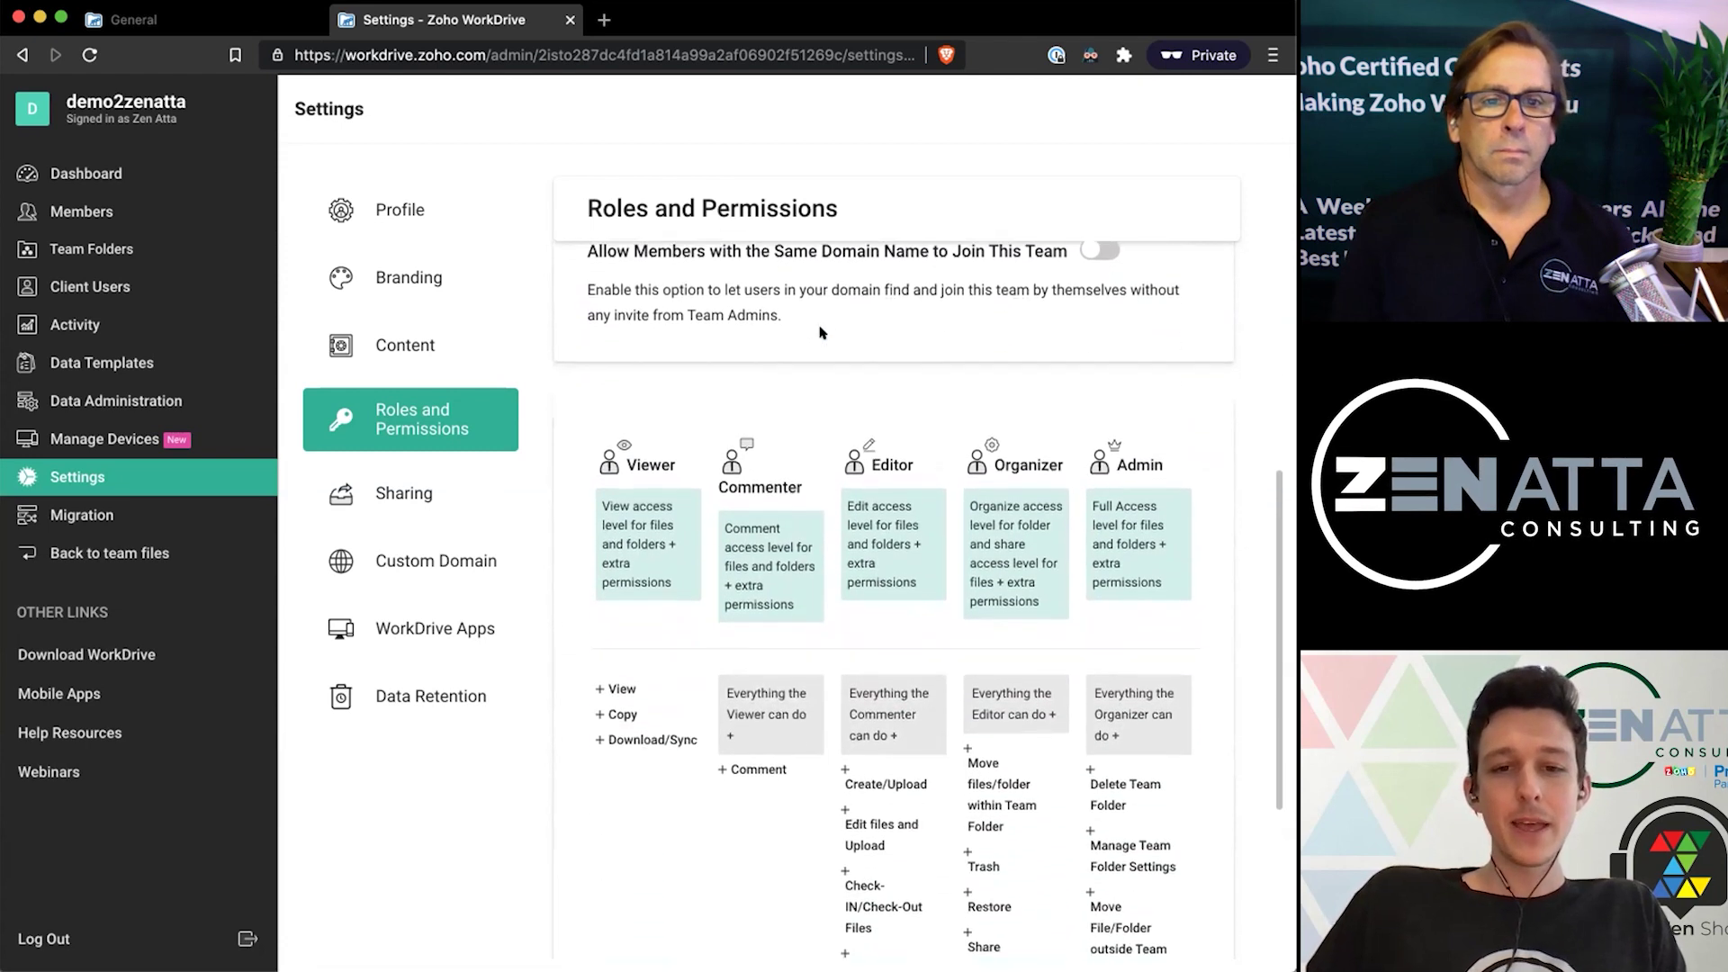
Scroll through the Roles and Permissions table, then open the Sharing settings.
scroll(820, 330, up, 1)
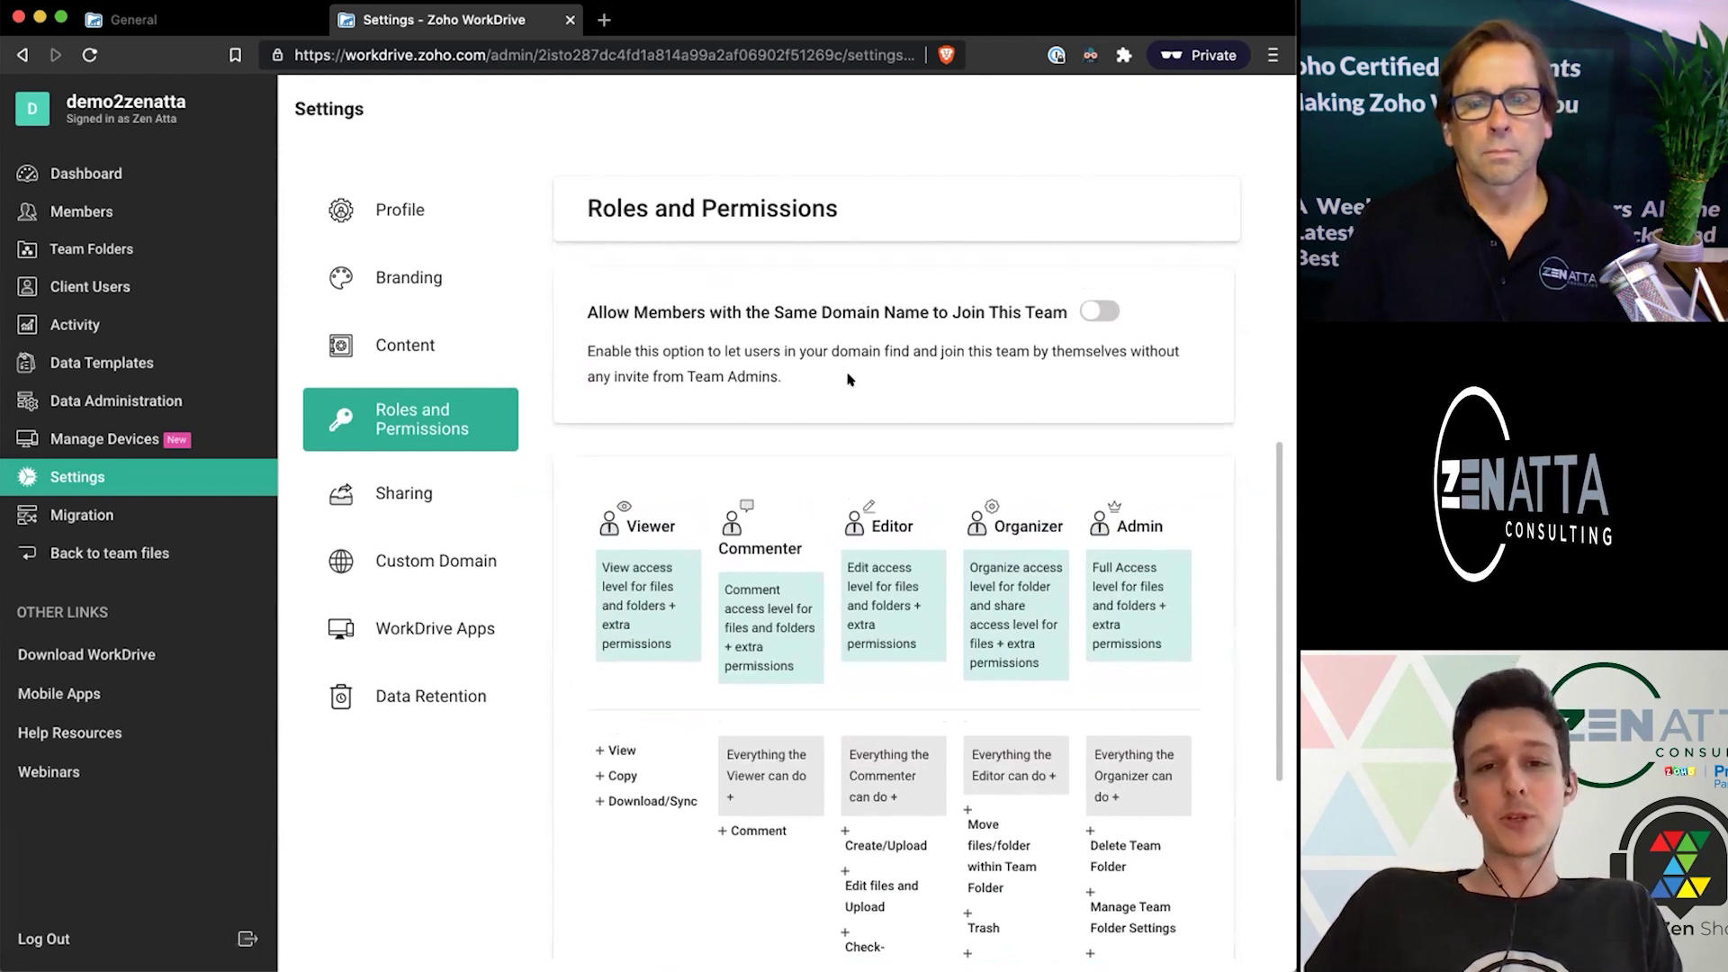
scroll(850, 378, up, 1)
scroll(850, 379, down, 1)
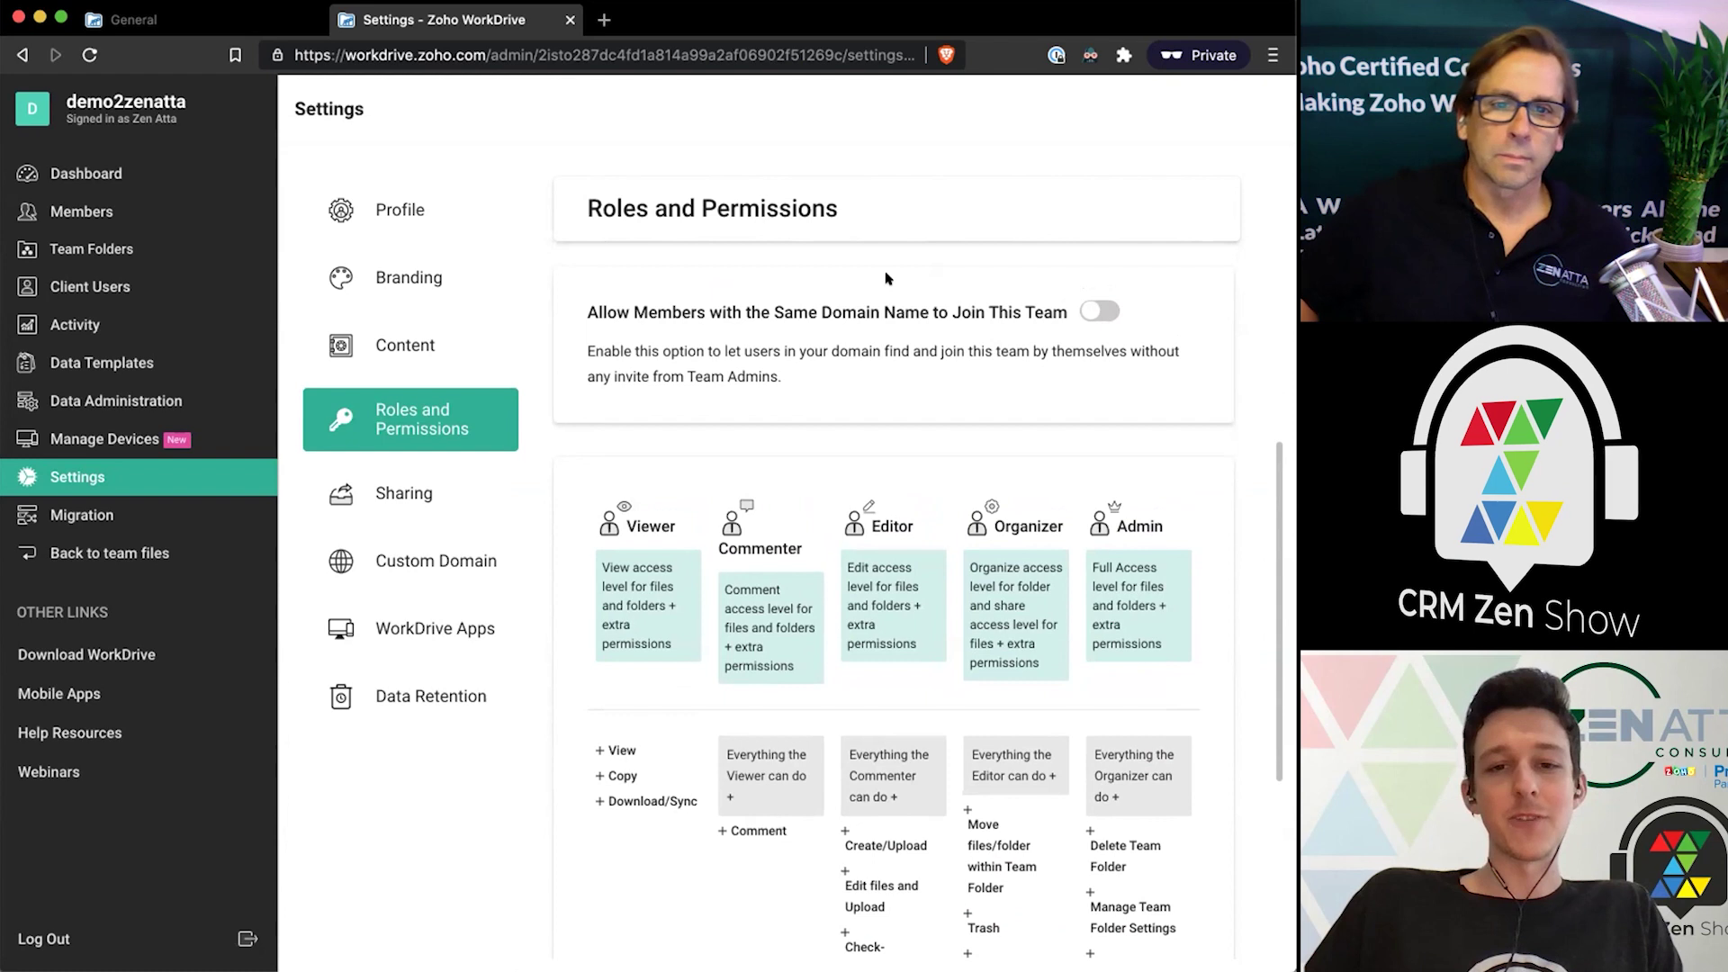
scroll(888, 279, down, 5)
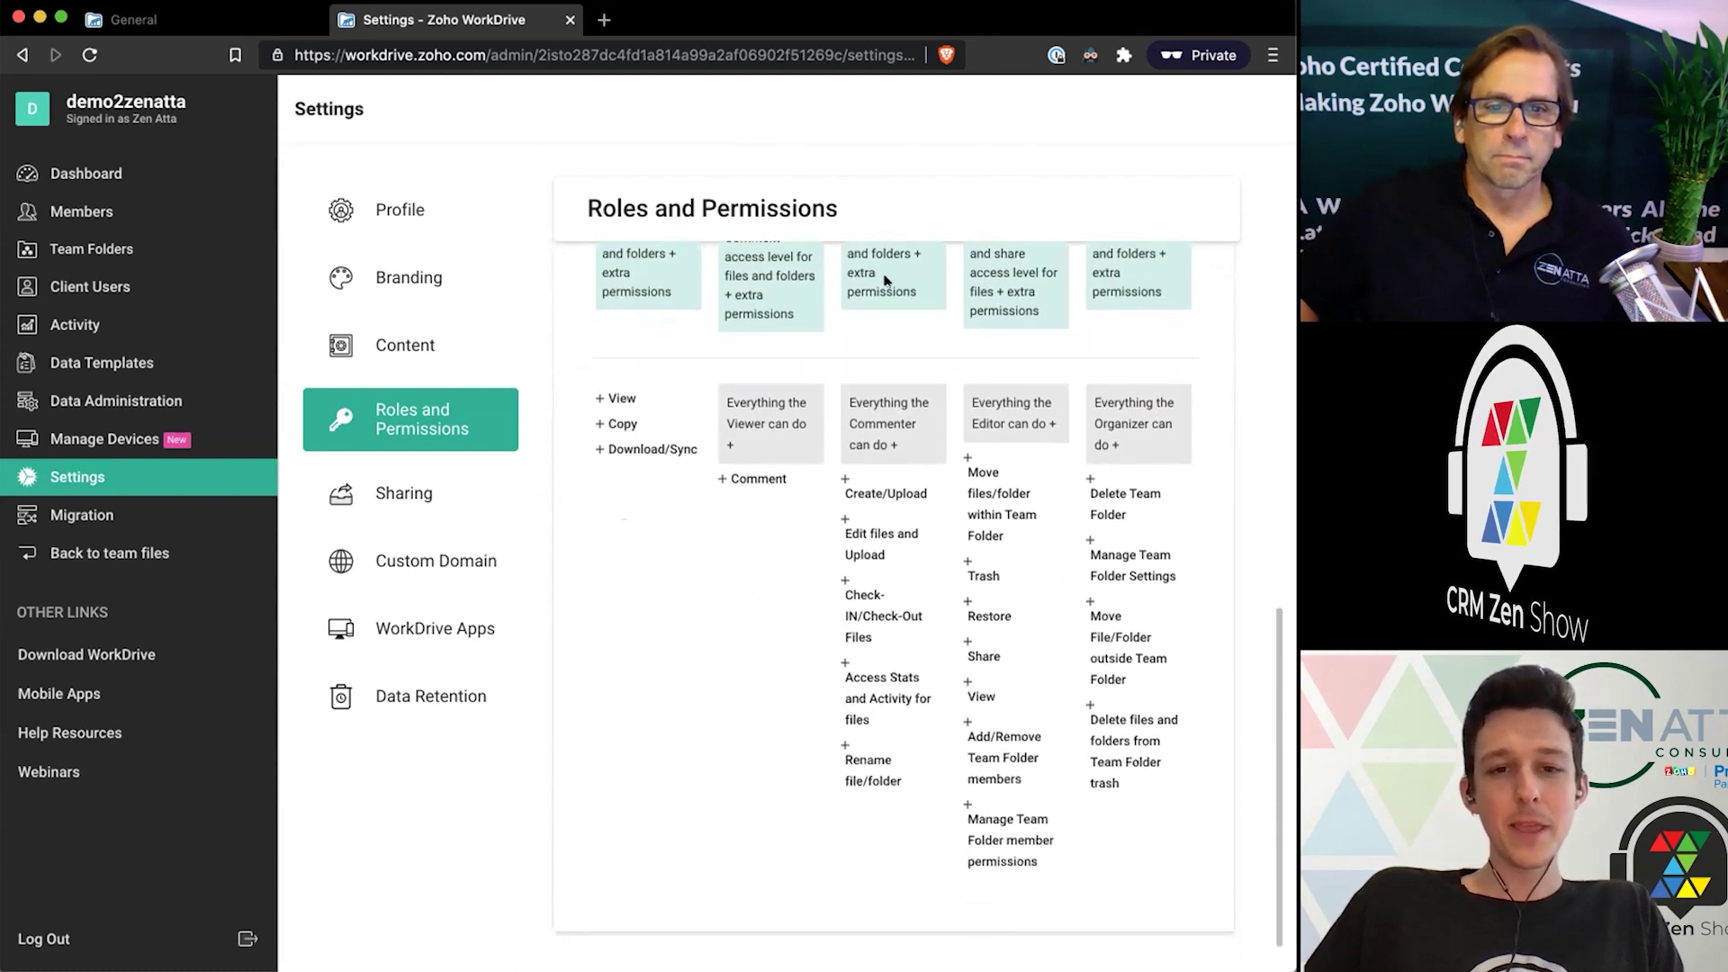
scroll(770, 463, up, 1)
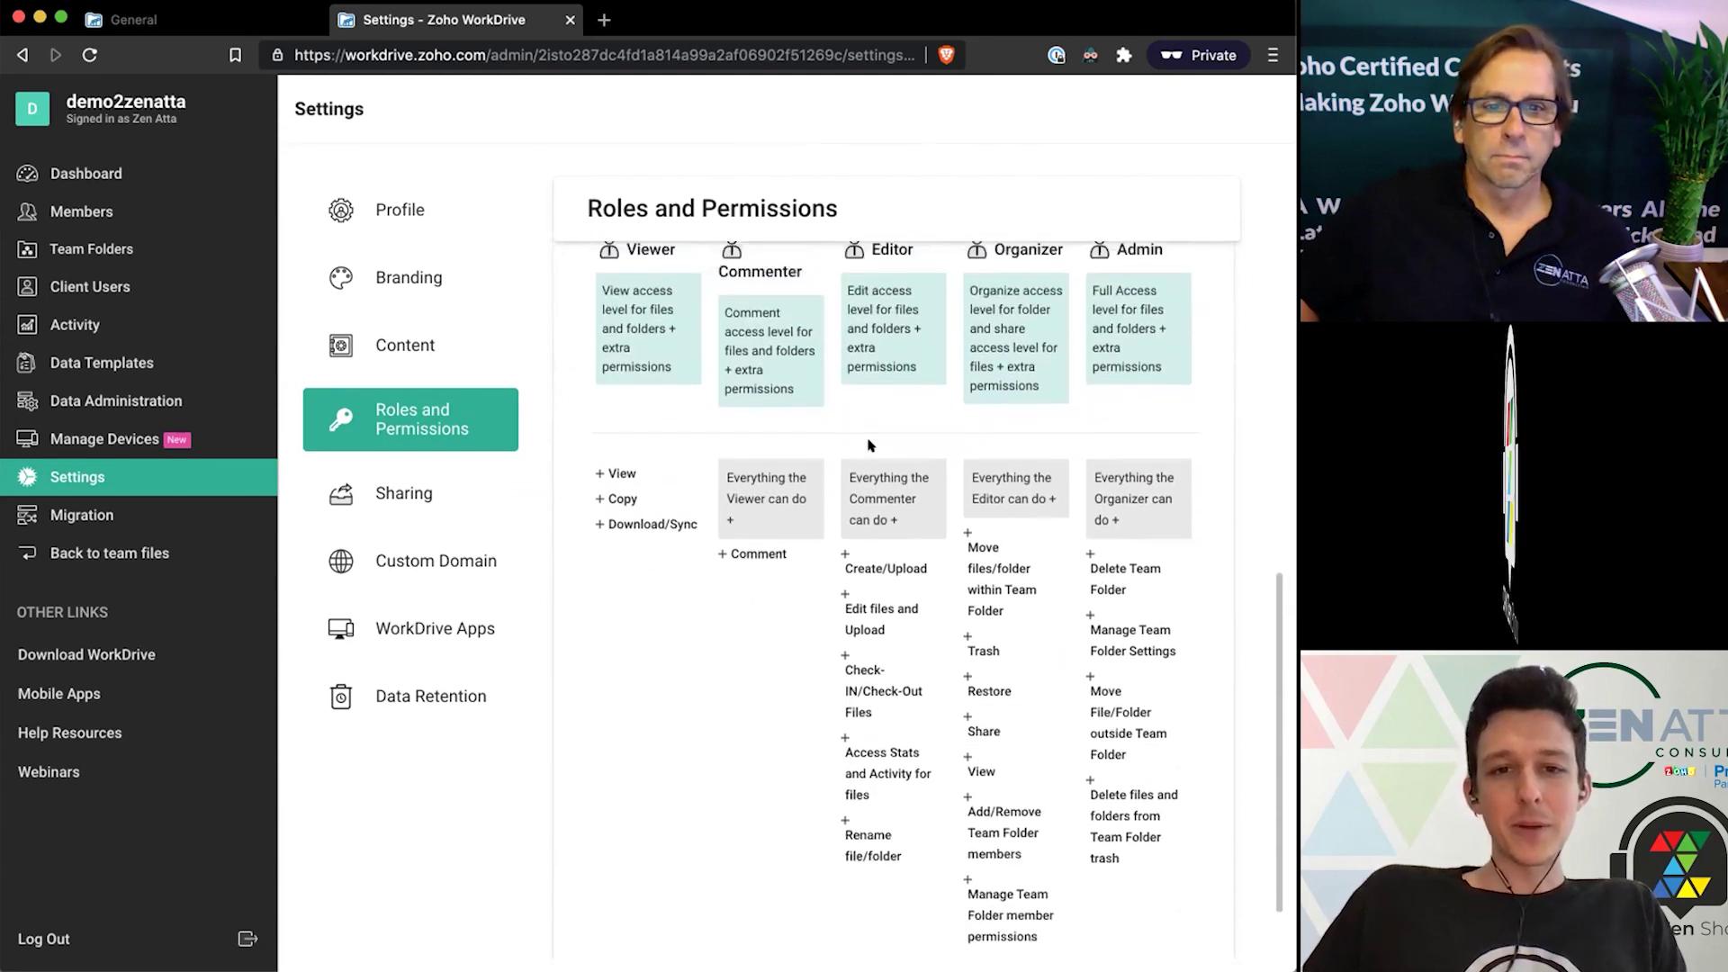
scroll(870, 445, up, 1)
scroll(985, 630, down, 4)
scroll(988, 632, up, 3)
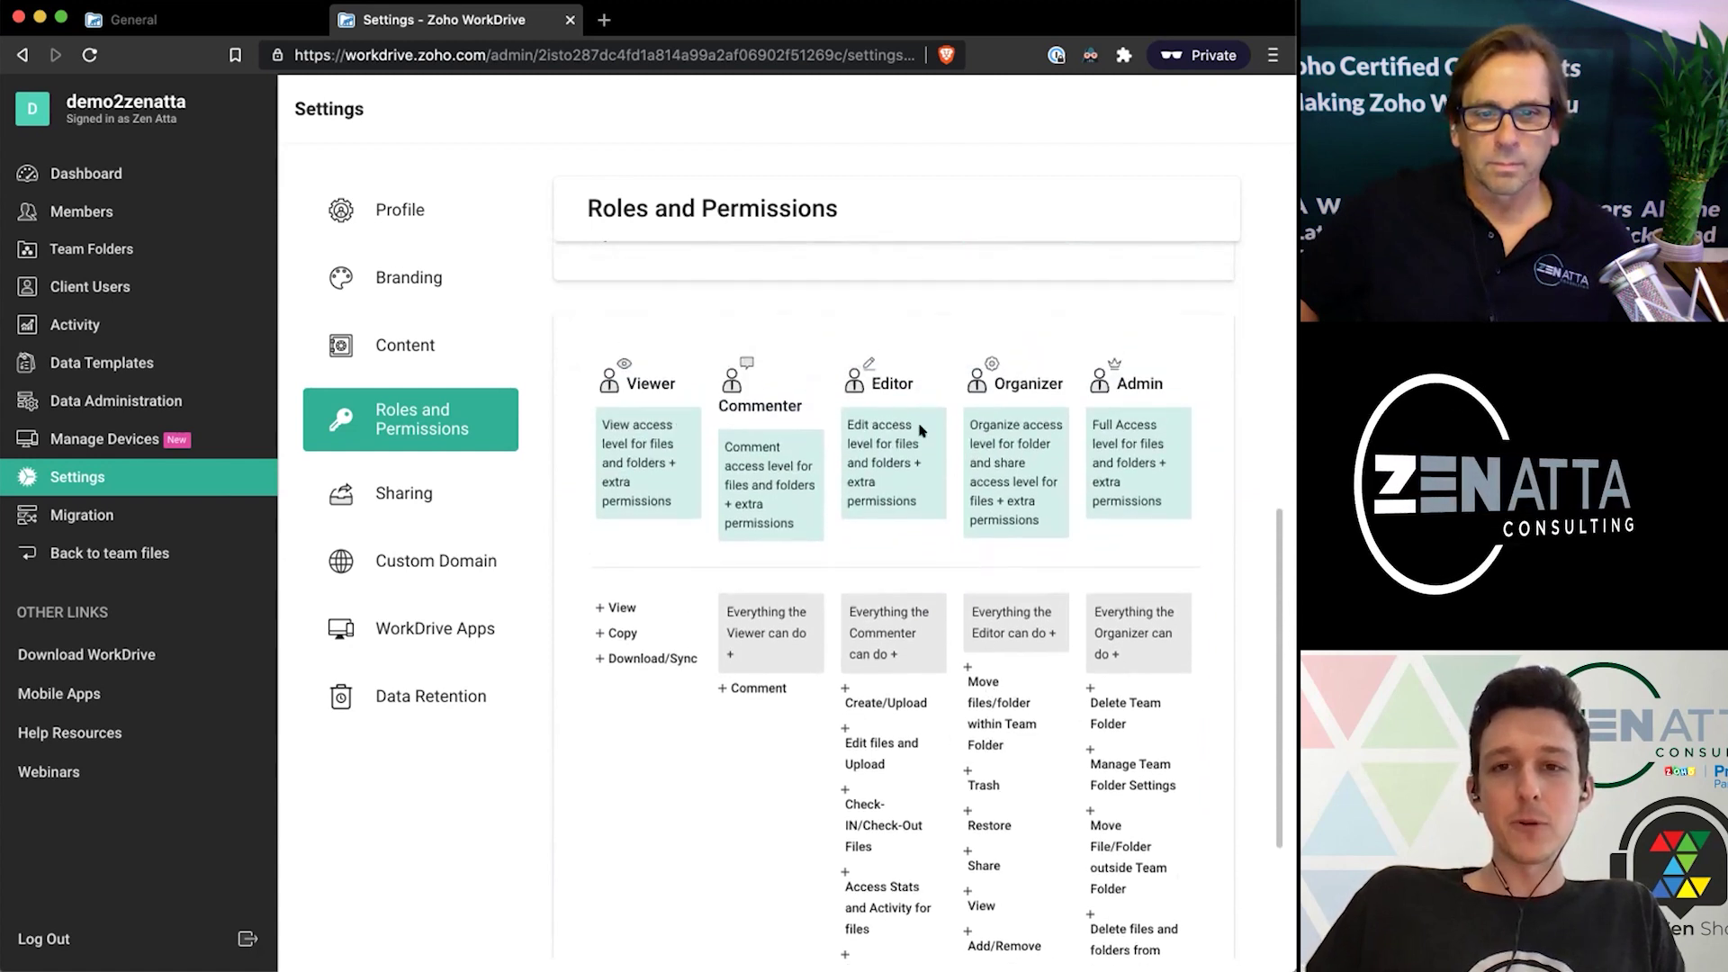
scroll(923, 430, down, 1)
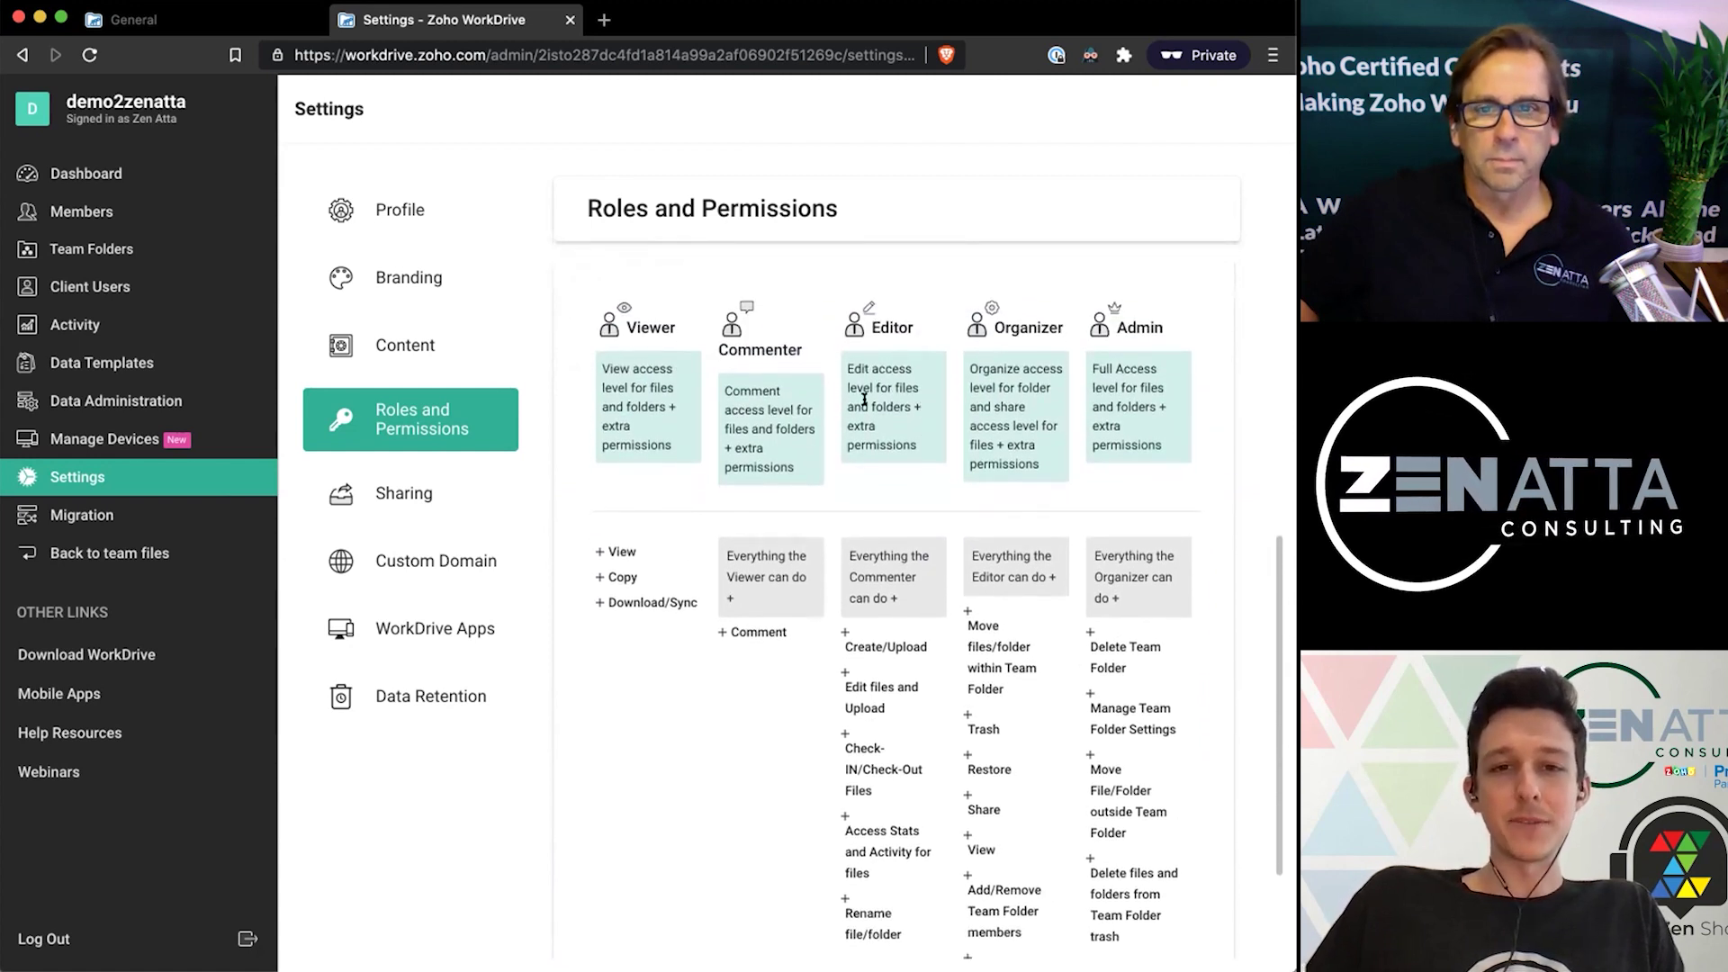
scroll(990, 540, down, 2)
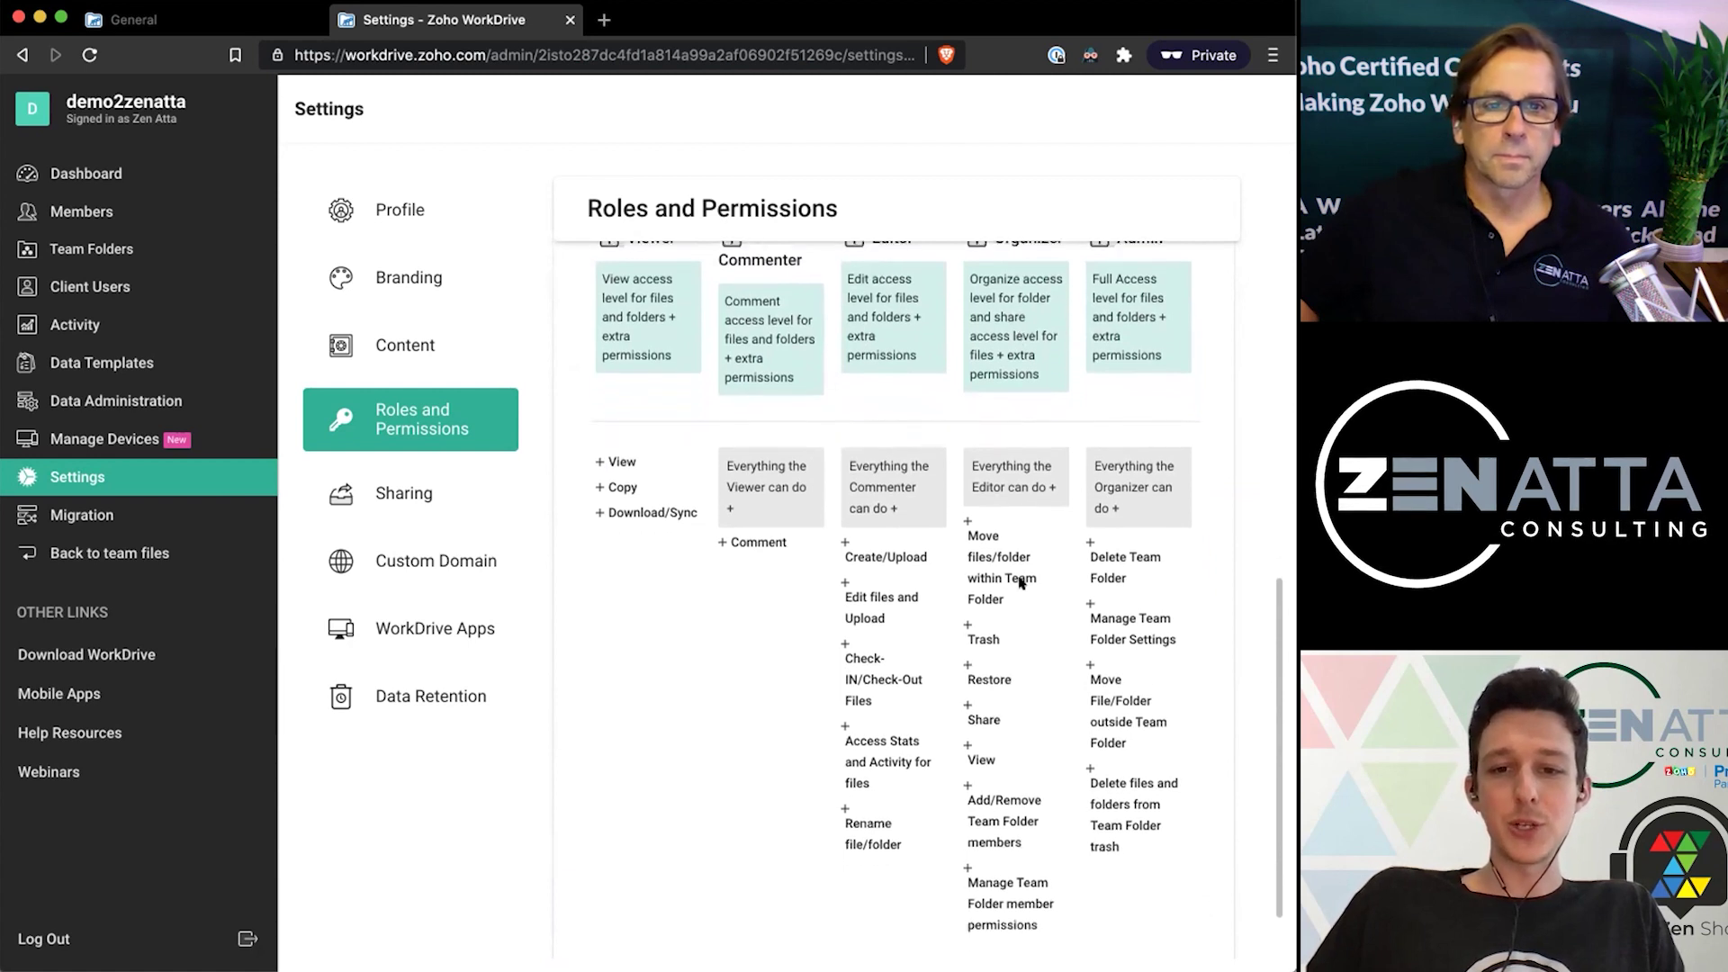
scroll(1022, 583, down, 1)
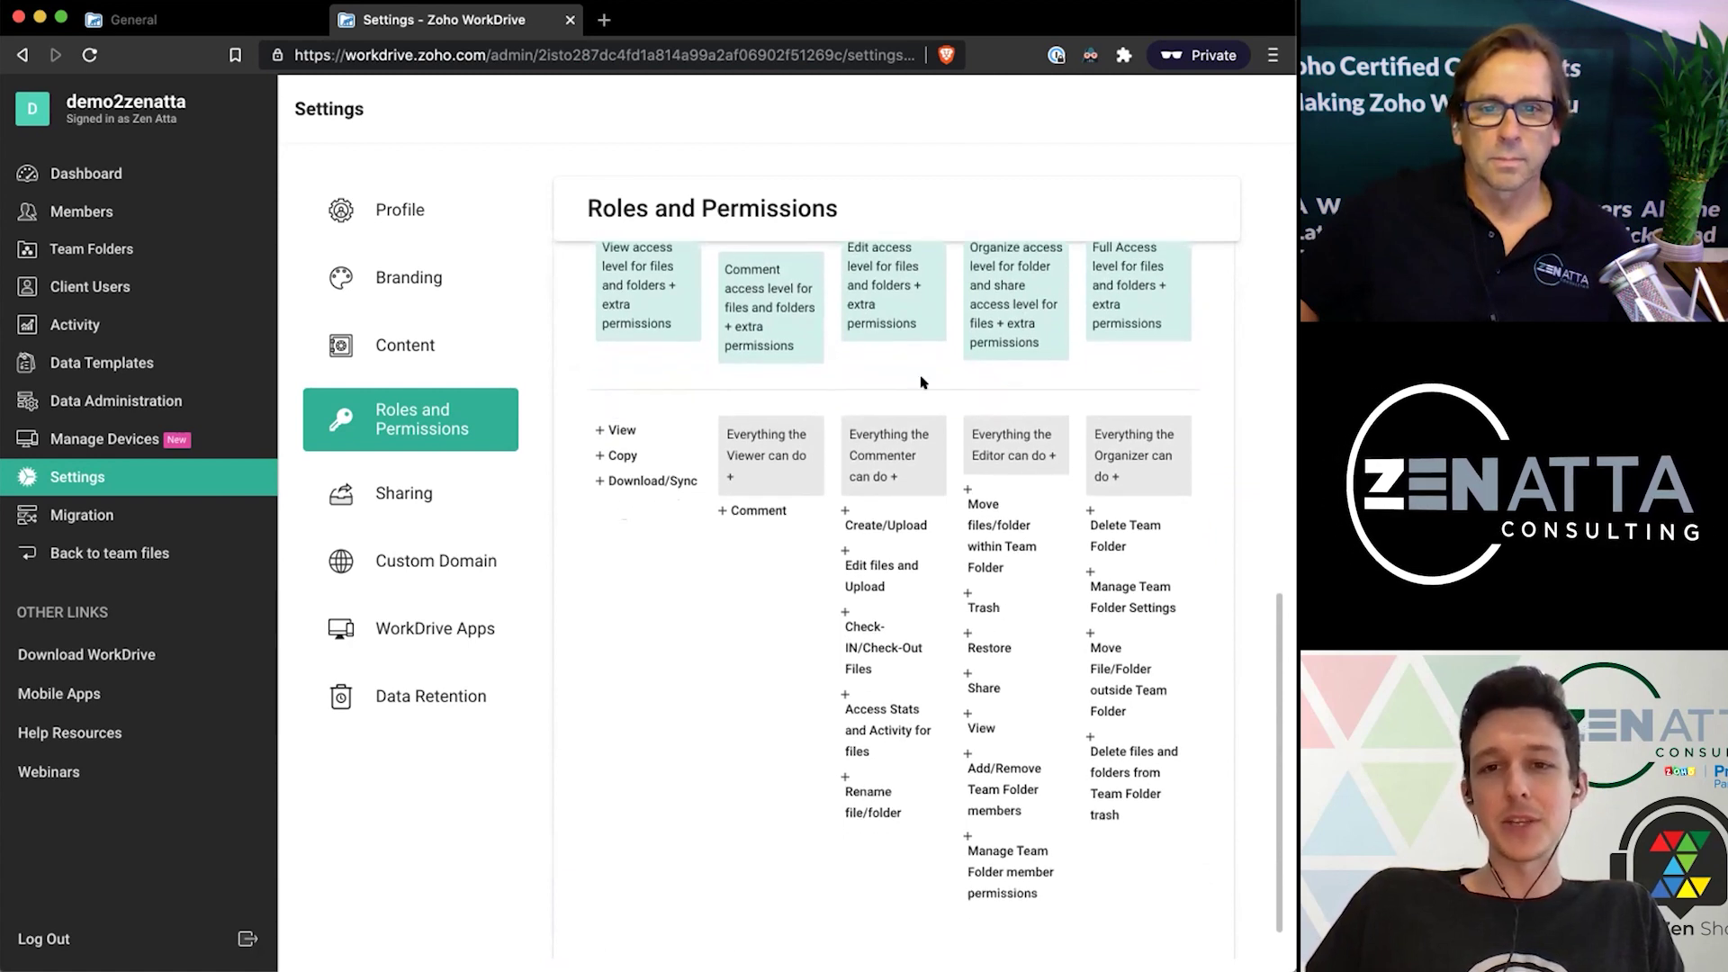
scroll(923, 383, up, 2)
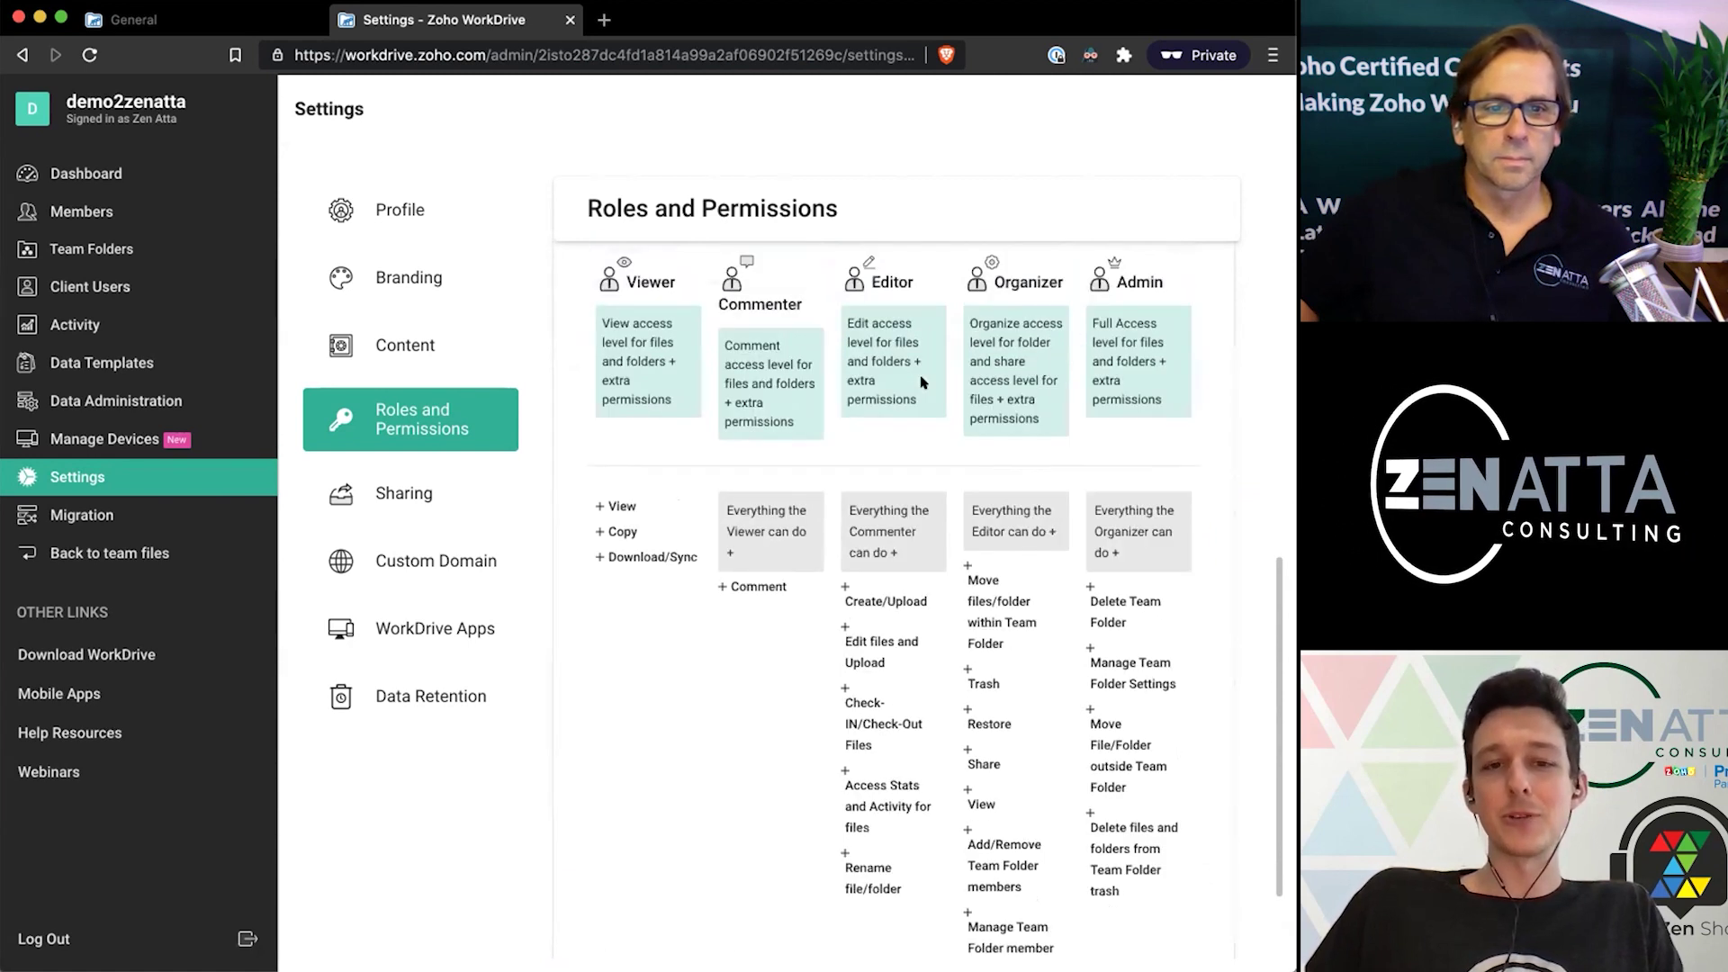
click(403, 492)
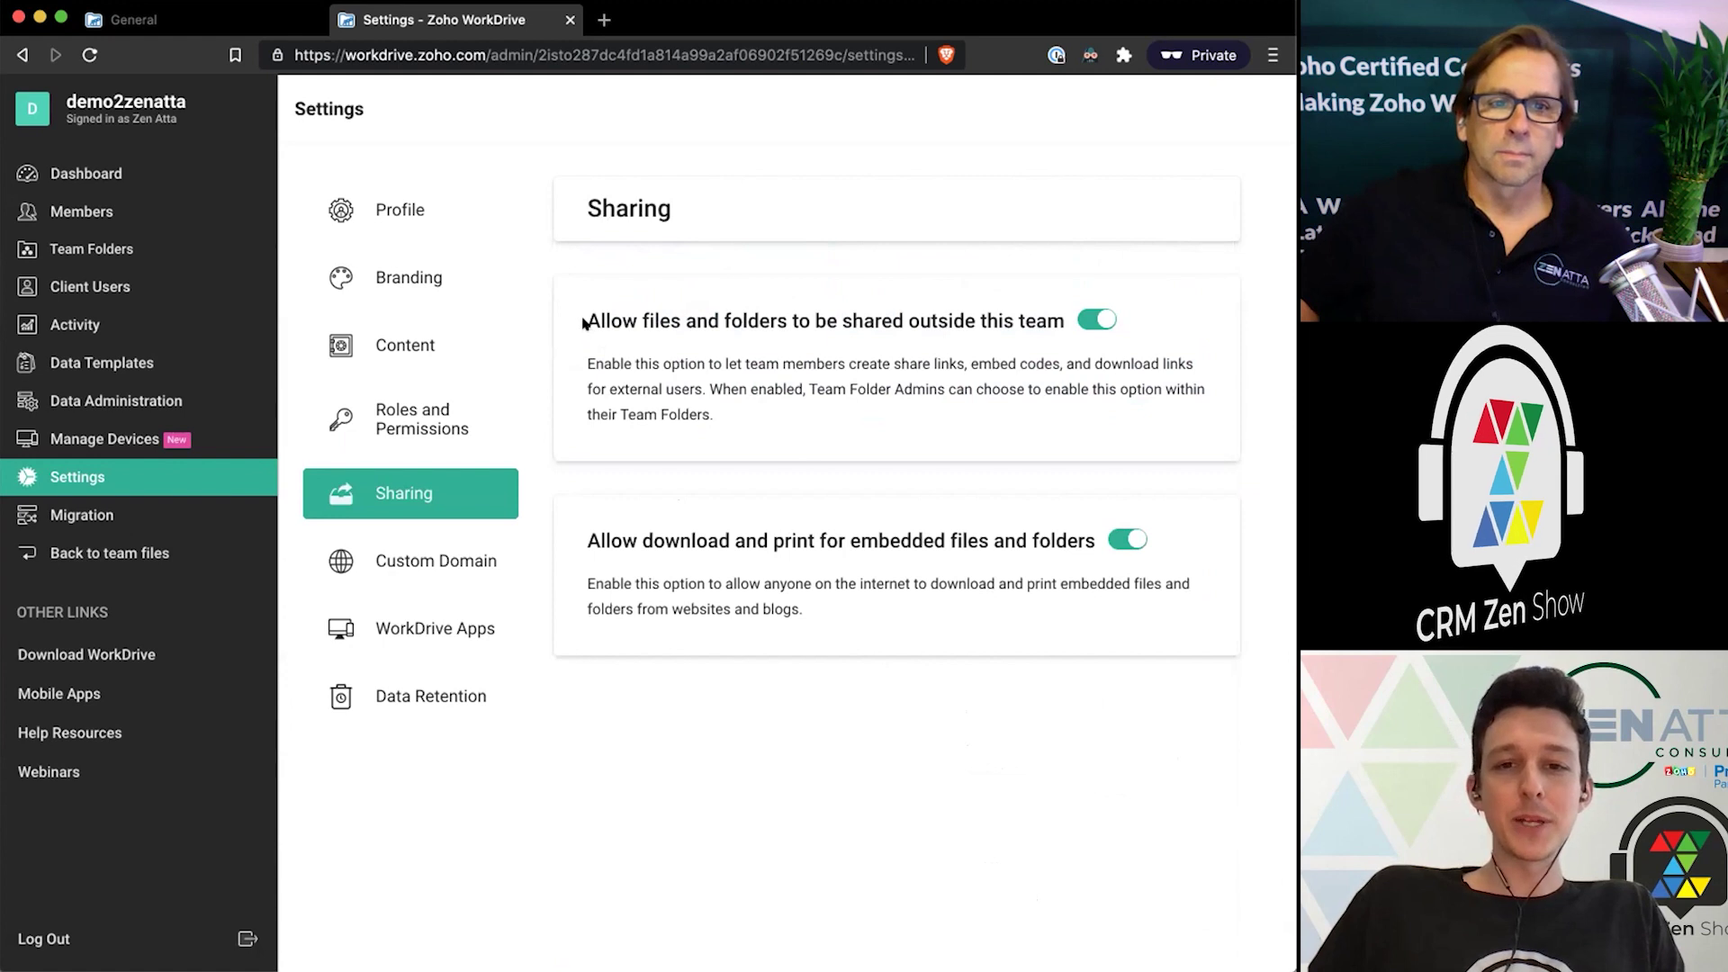
Review external sharing and embedded-file download/print, both enabled, then open Custom Domain.
drag(586, 322, 771, 324)
click(918, 430)
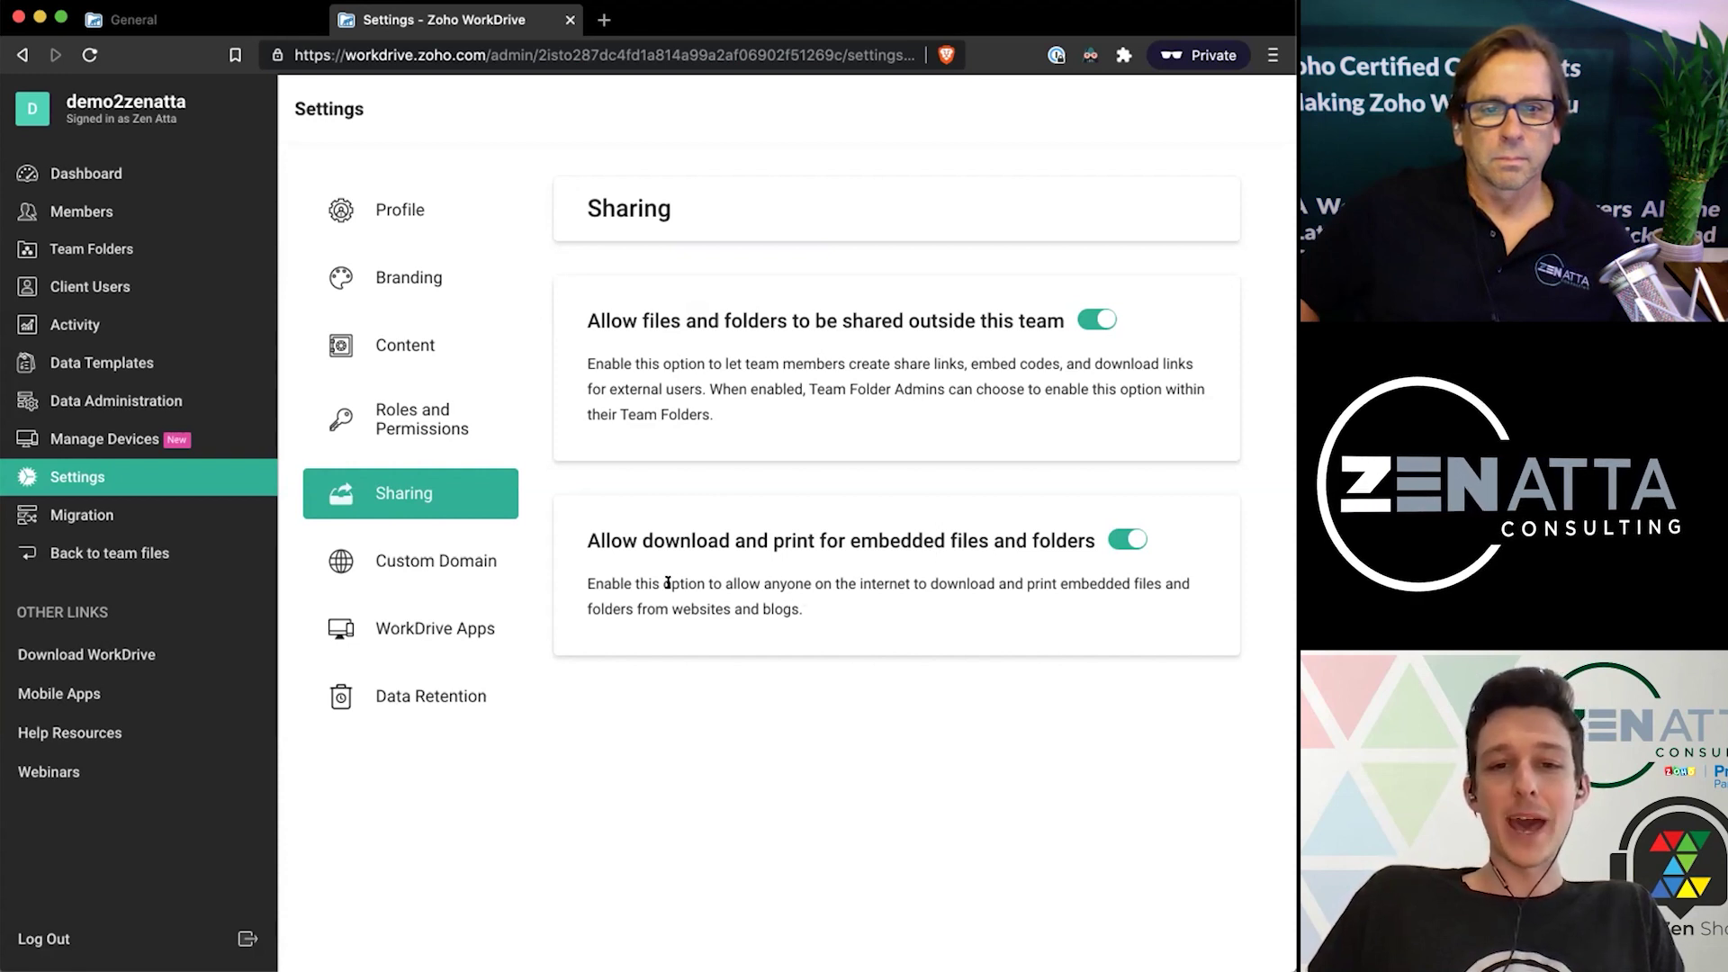
drag(804, 609, 583, 537)
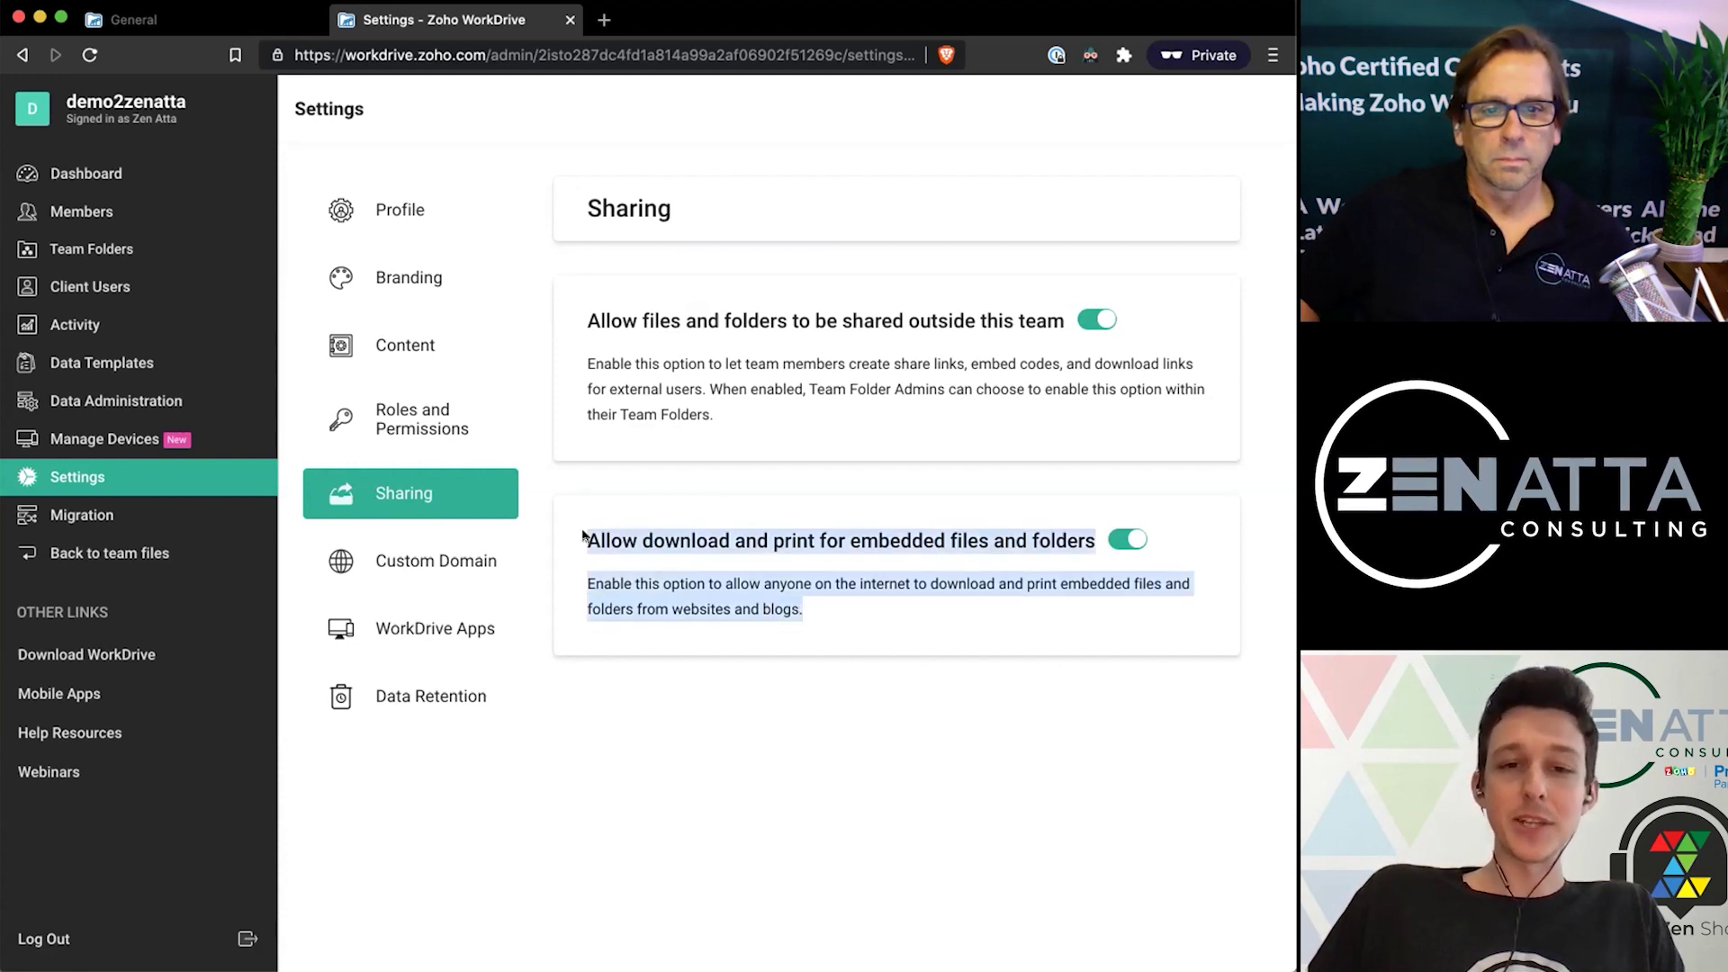
click(646, 587)
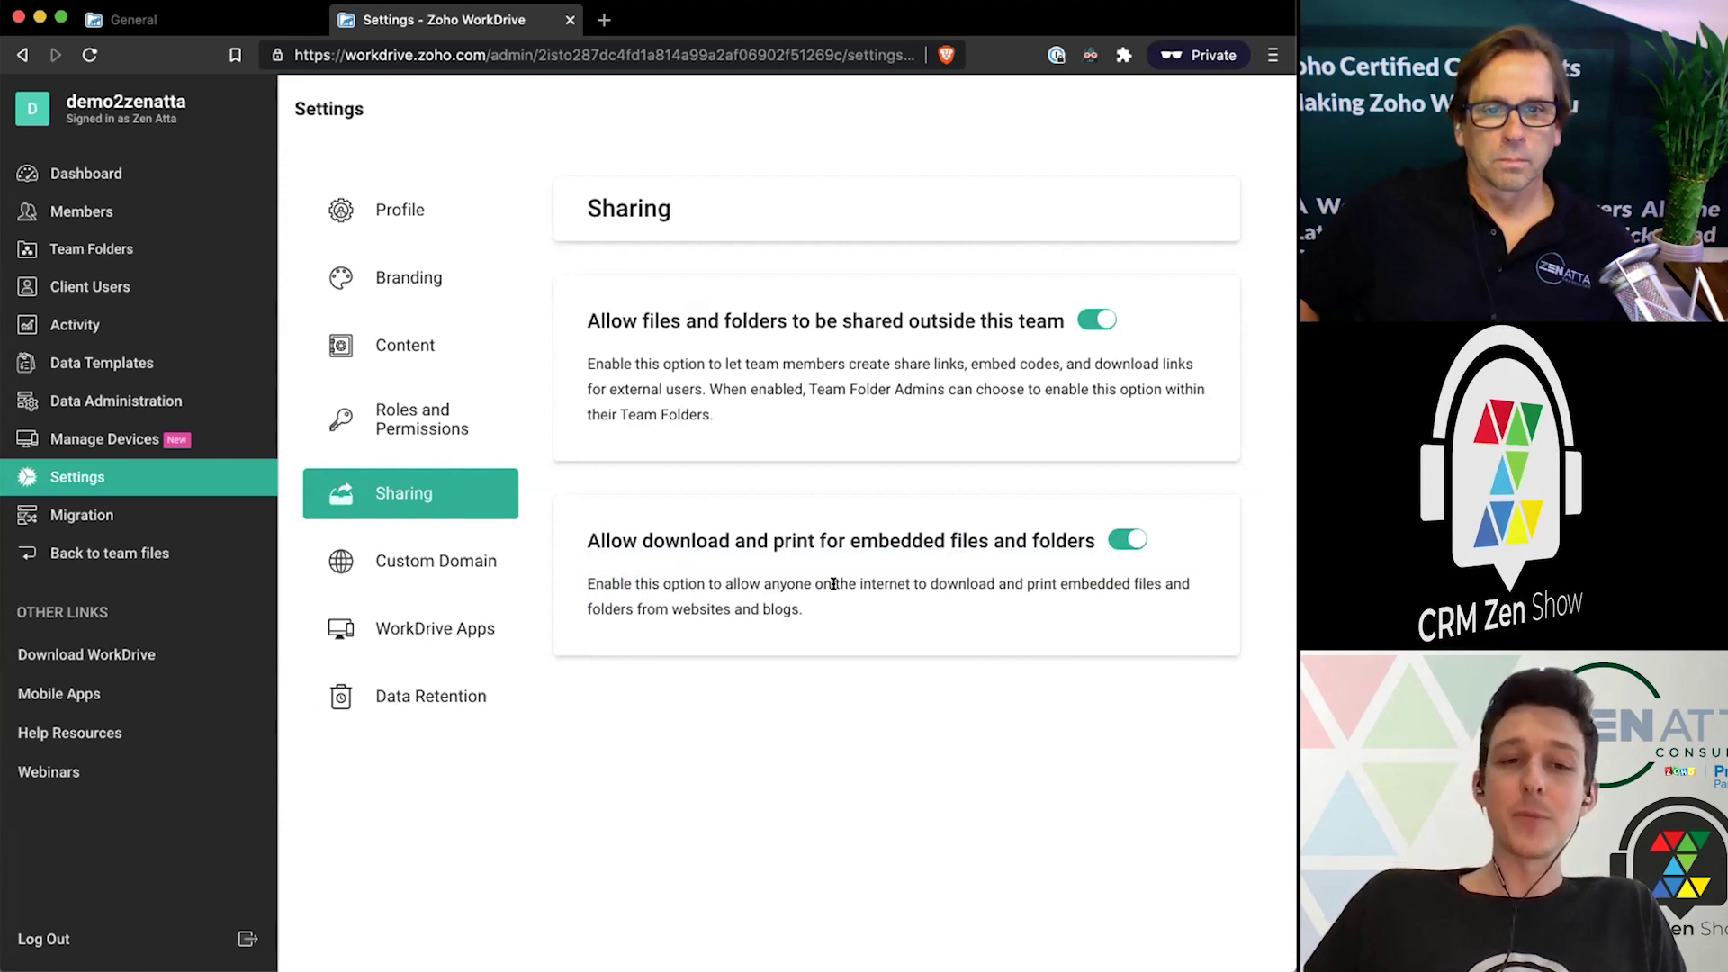
click(465, 552)
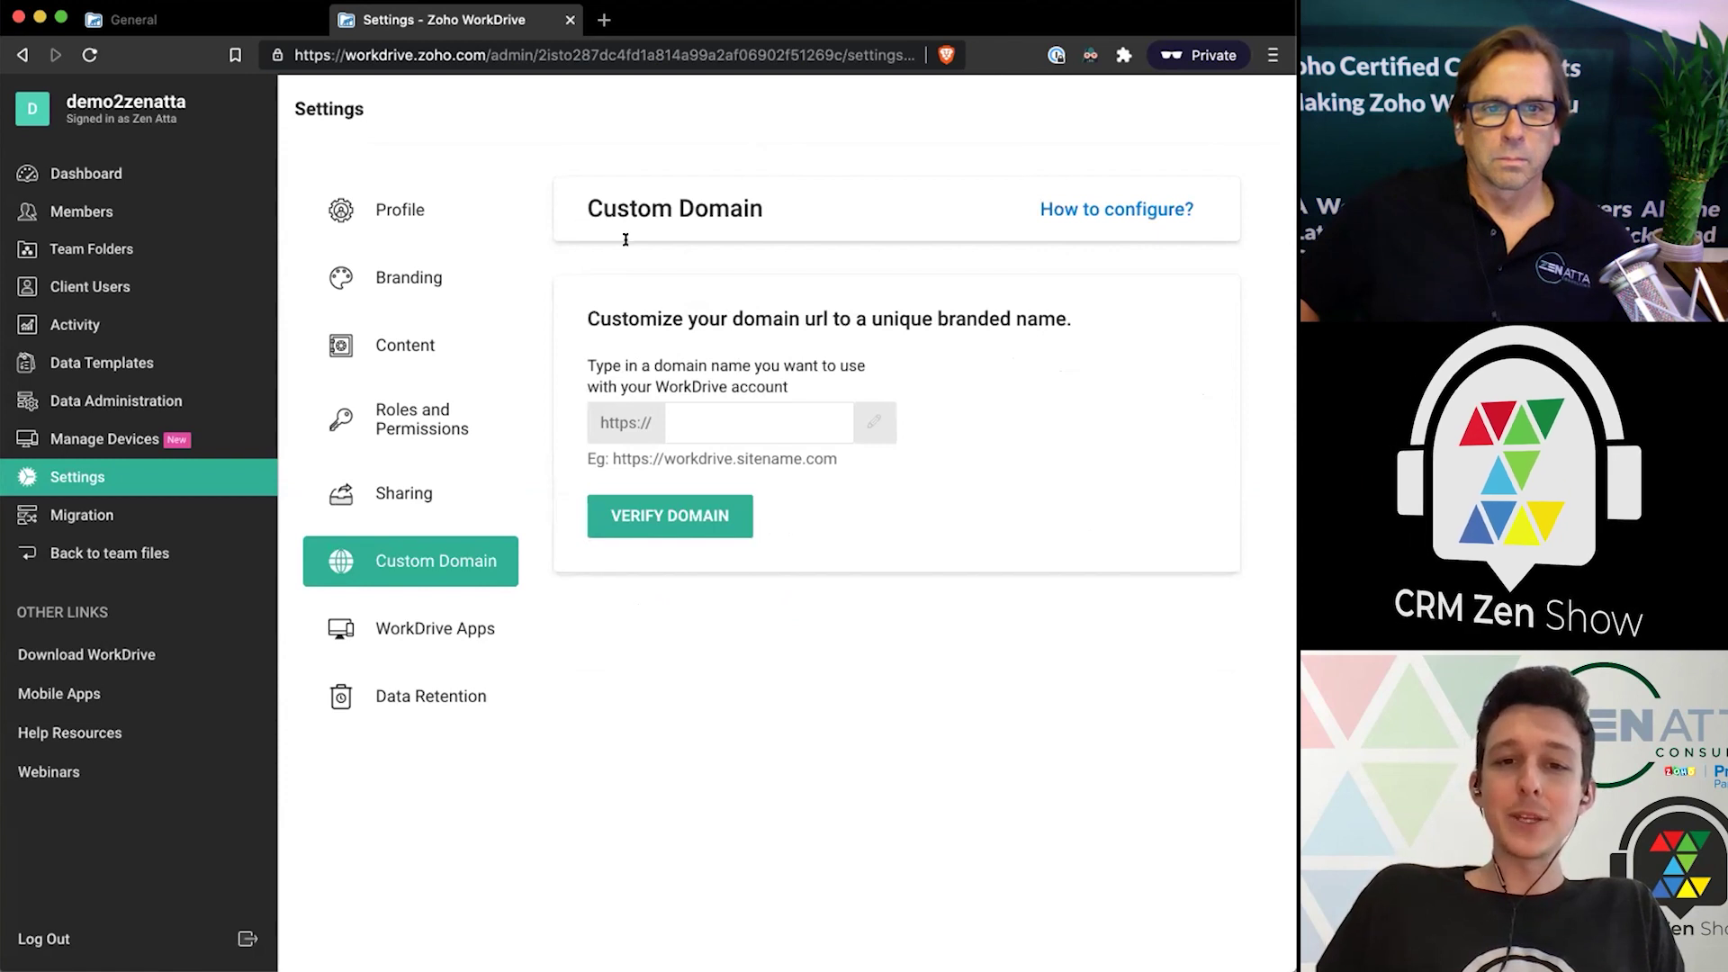
Highlight the example domain address, then view WorkDrive Apps with Desktop Sync and mobile apps allowed.
drag(738, 457, 837, 459)
click(836, 459)
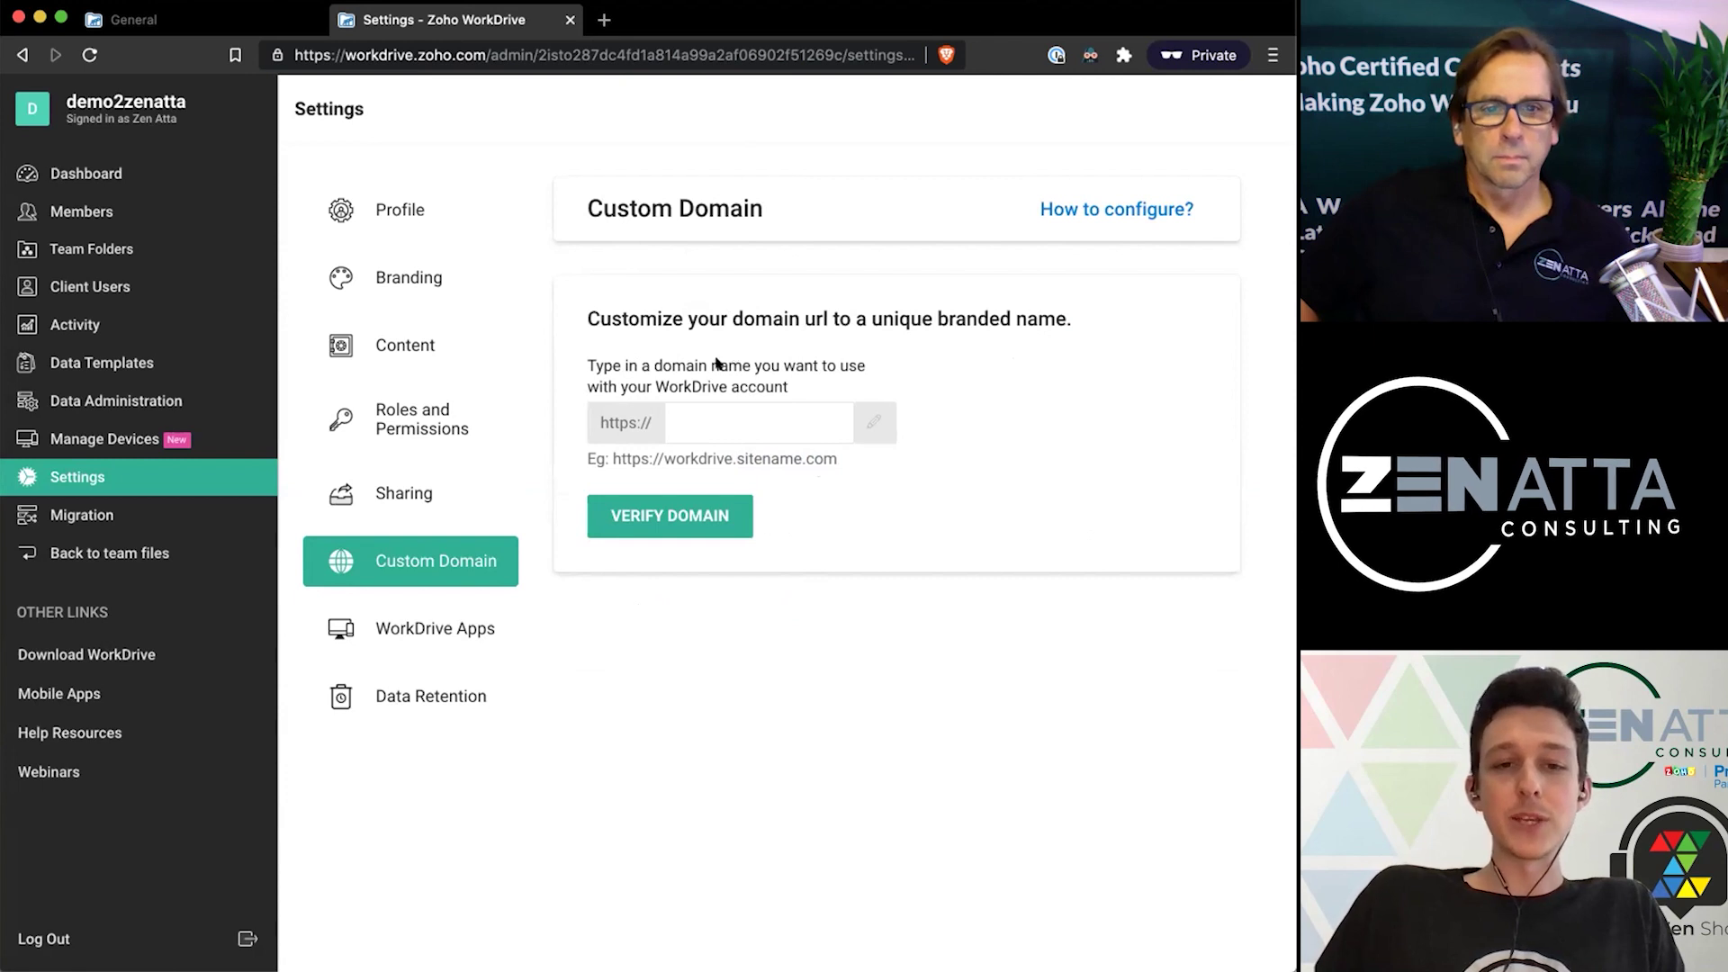
click(430, 629)
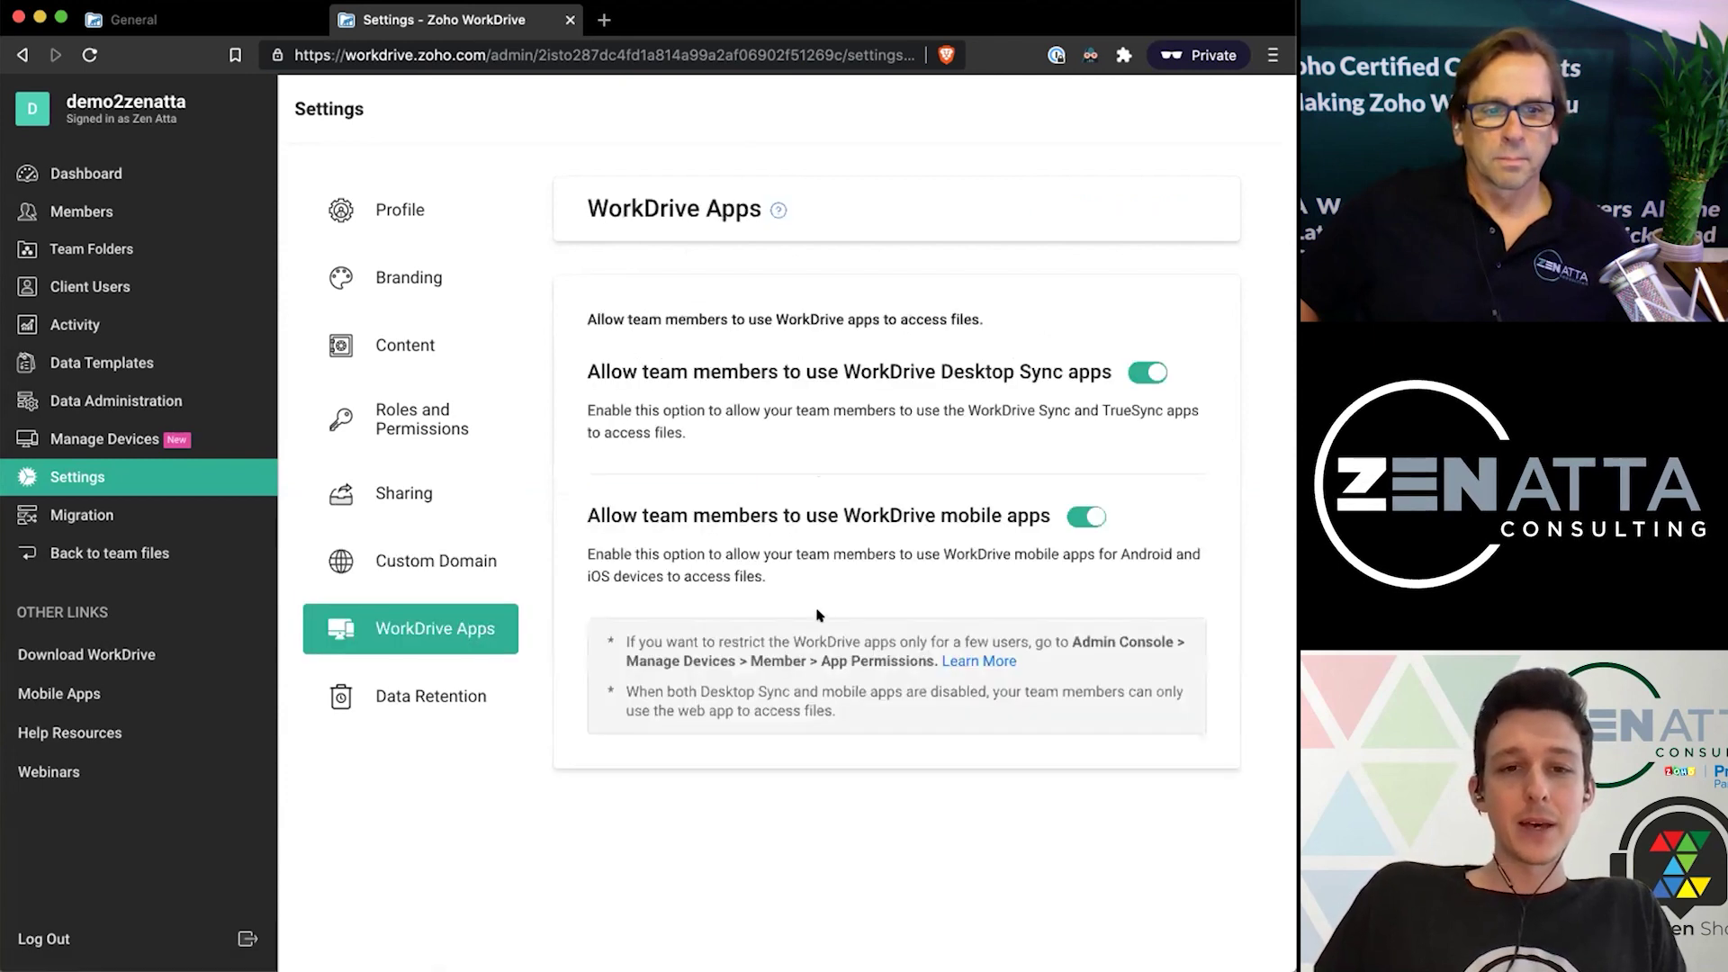
drag(697, 309, 895, 309)
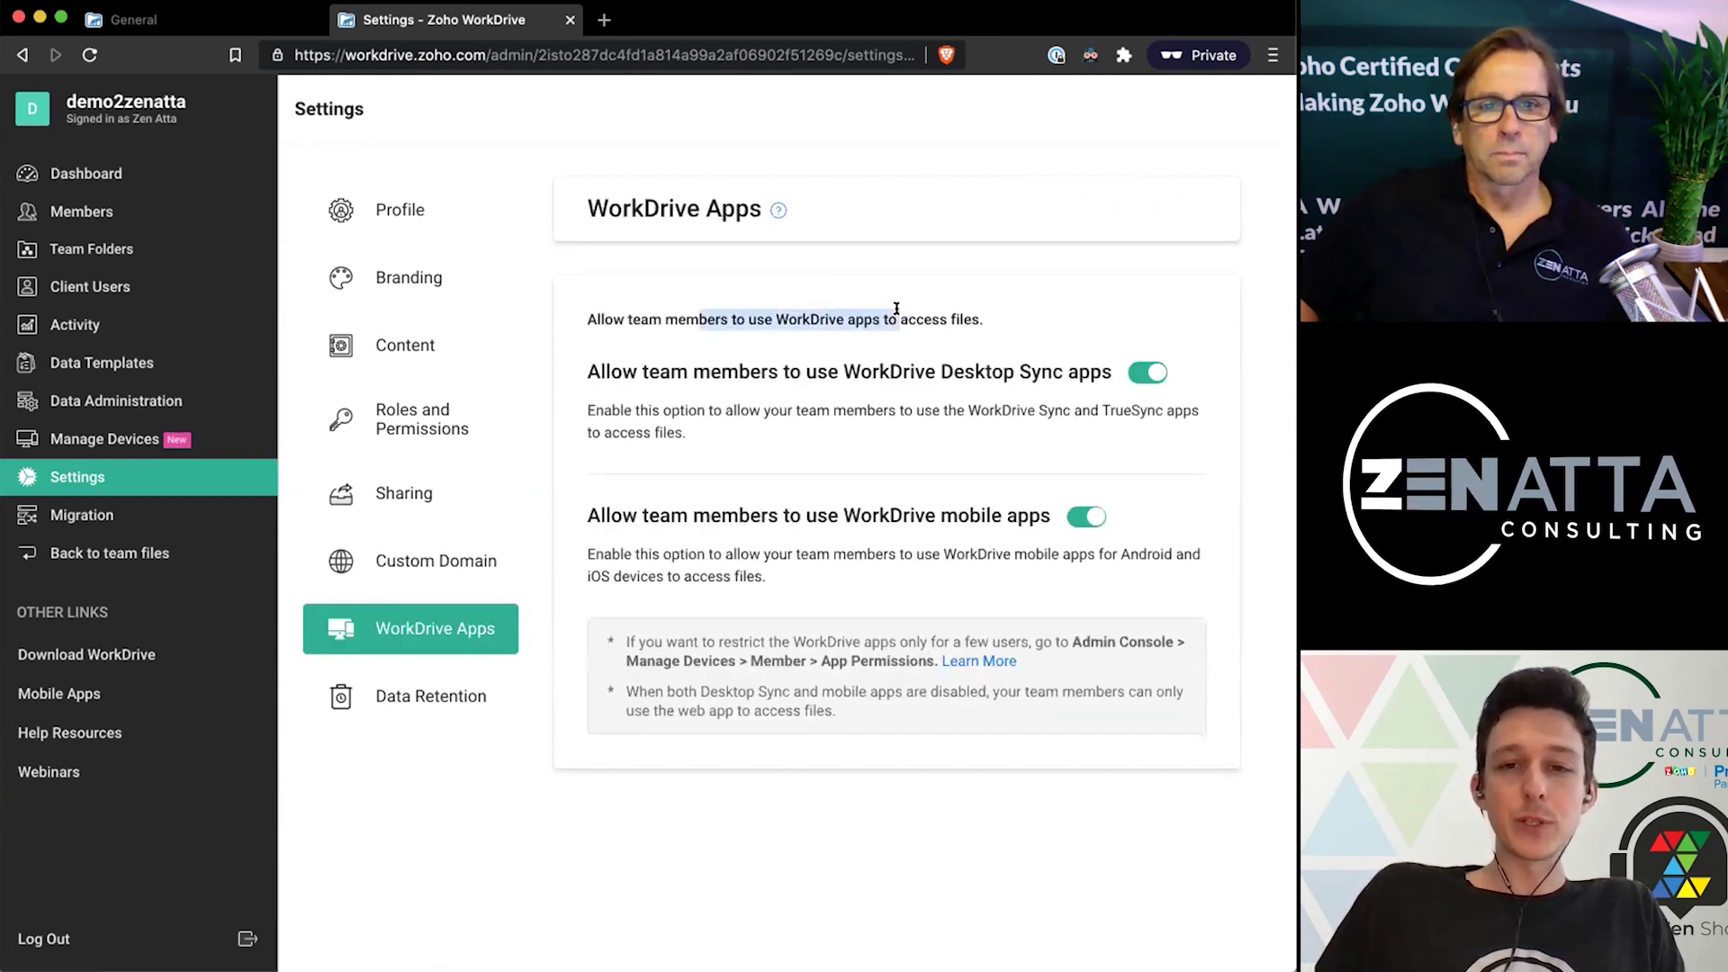
click(894, 308)
drag(951, 411, 949, 412)
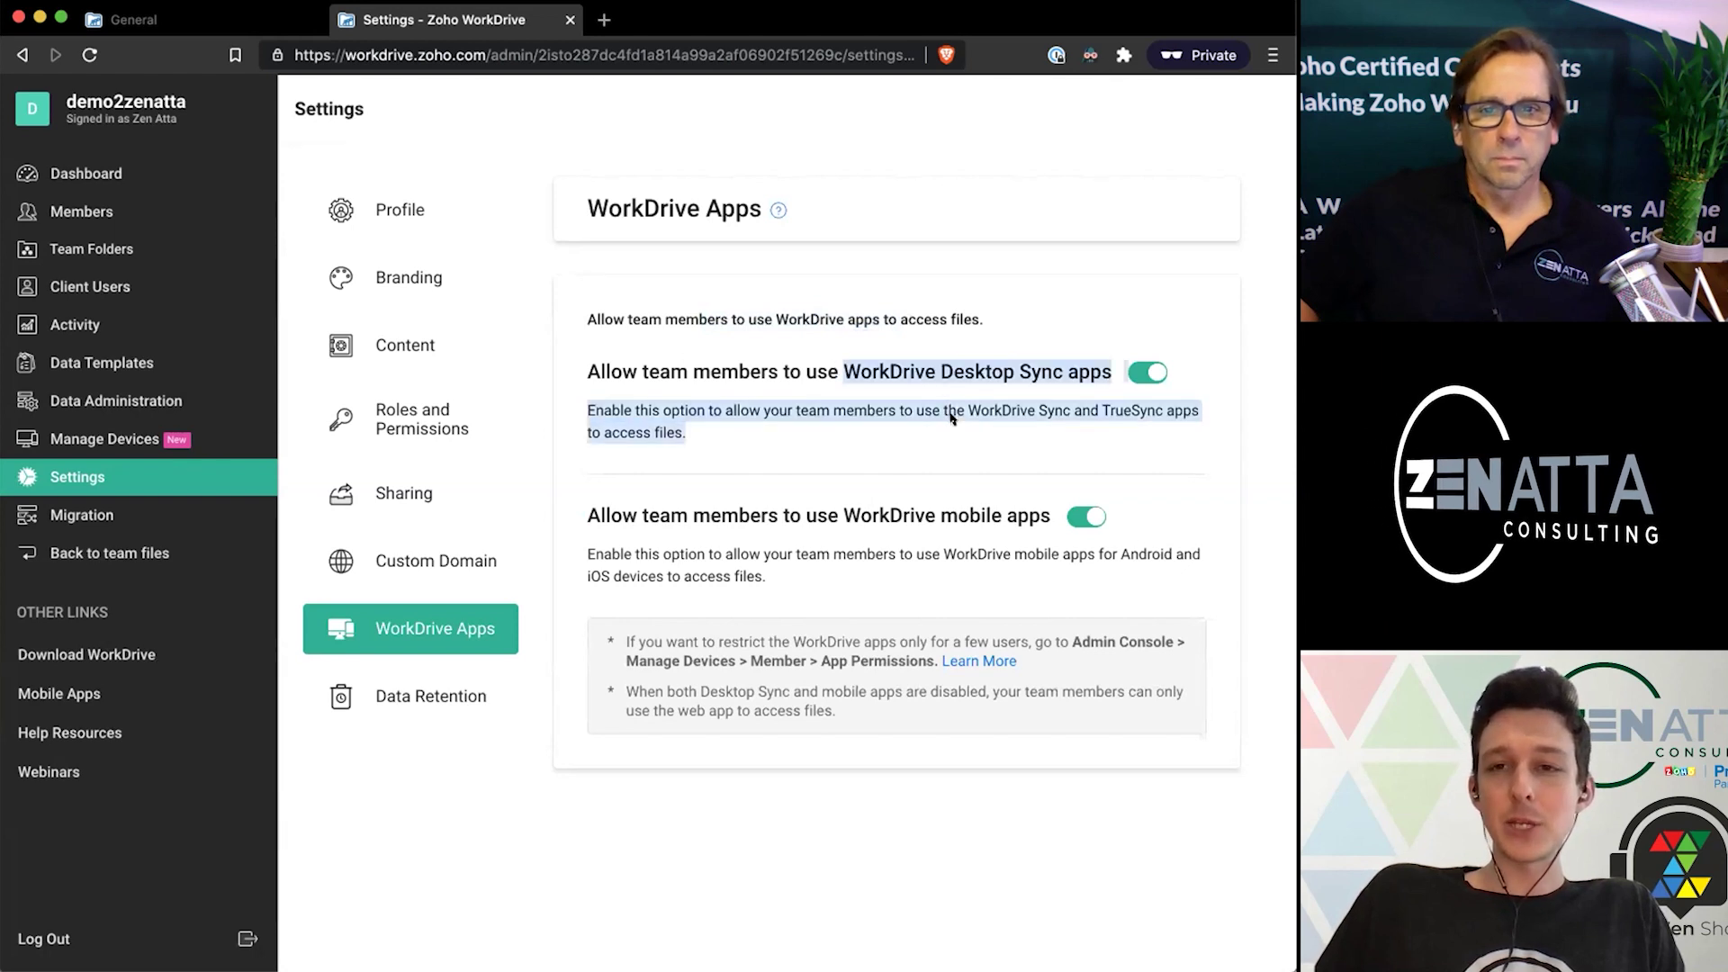
click(952, 418)
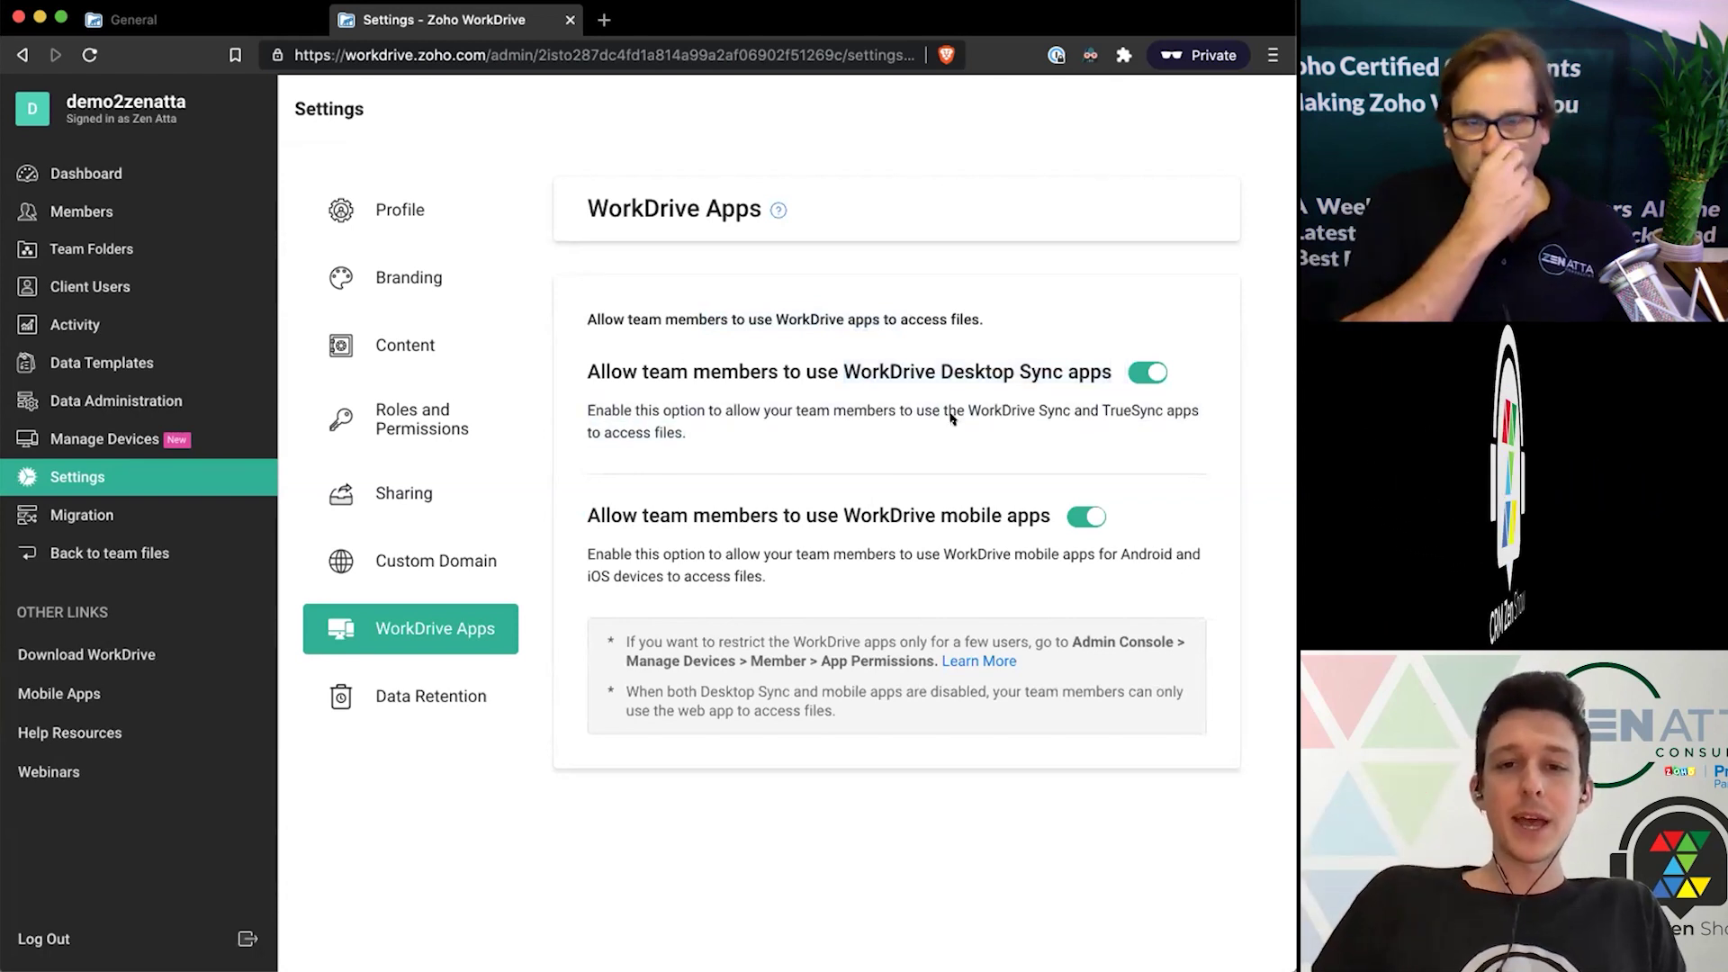
drag(700, 427, 579, 262)
click(583, 265)
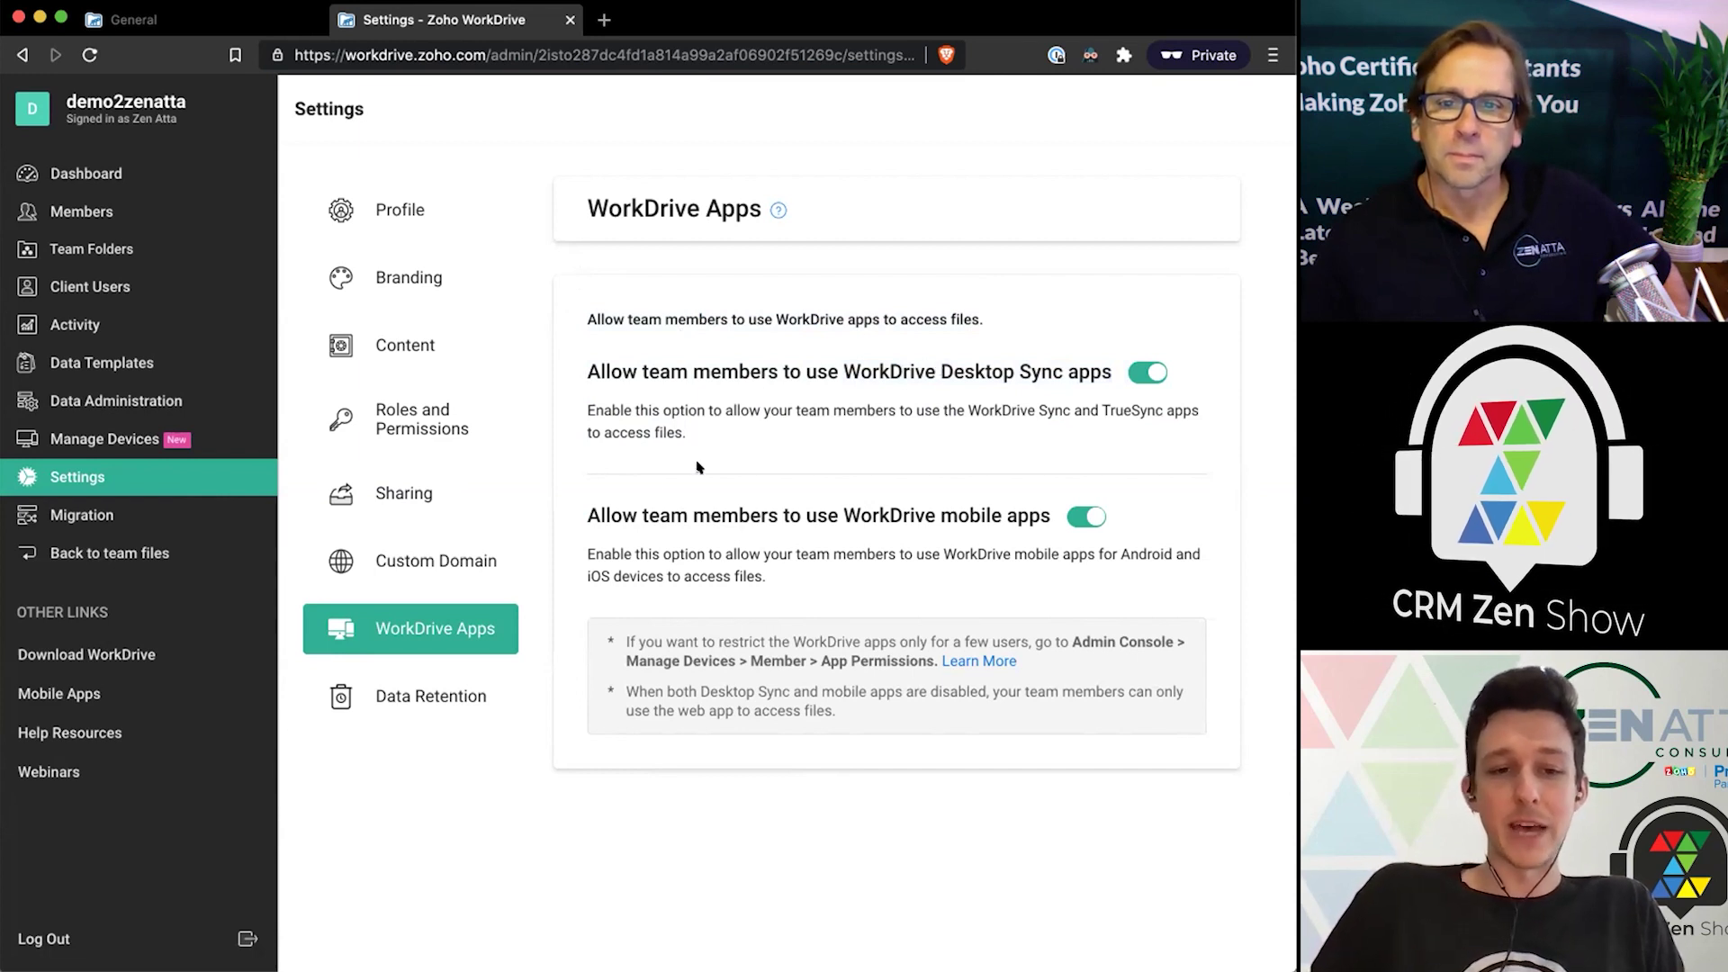
click(453, 695)
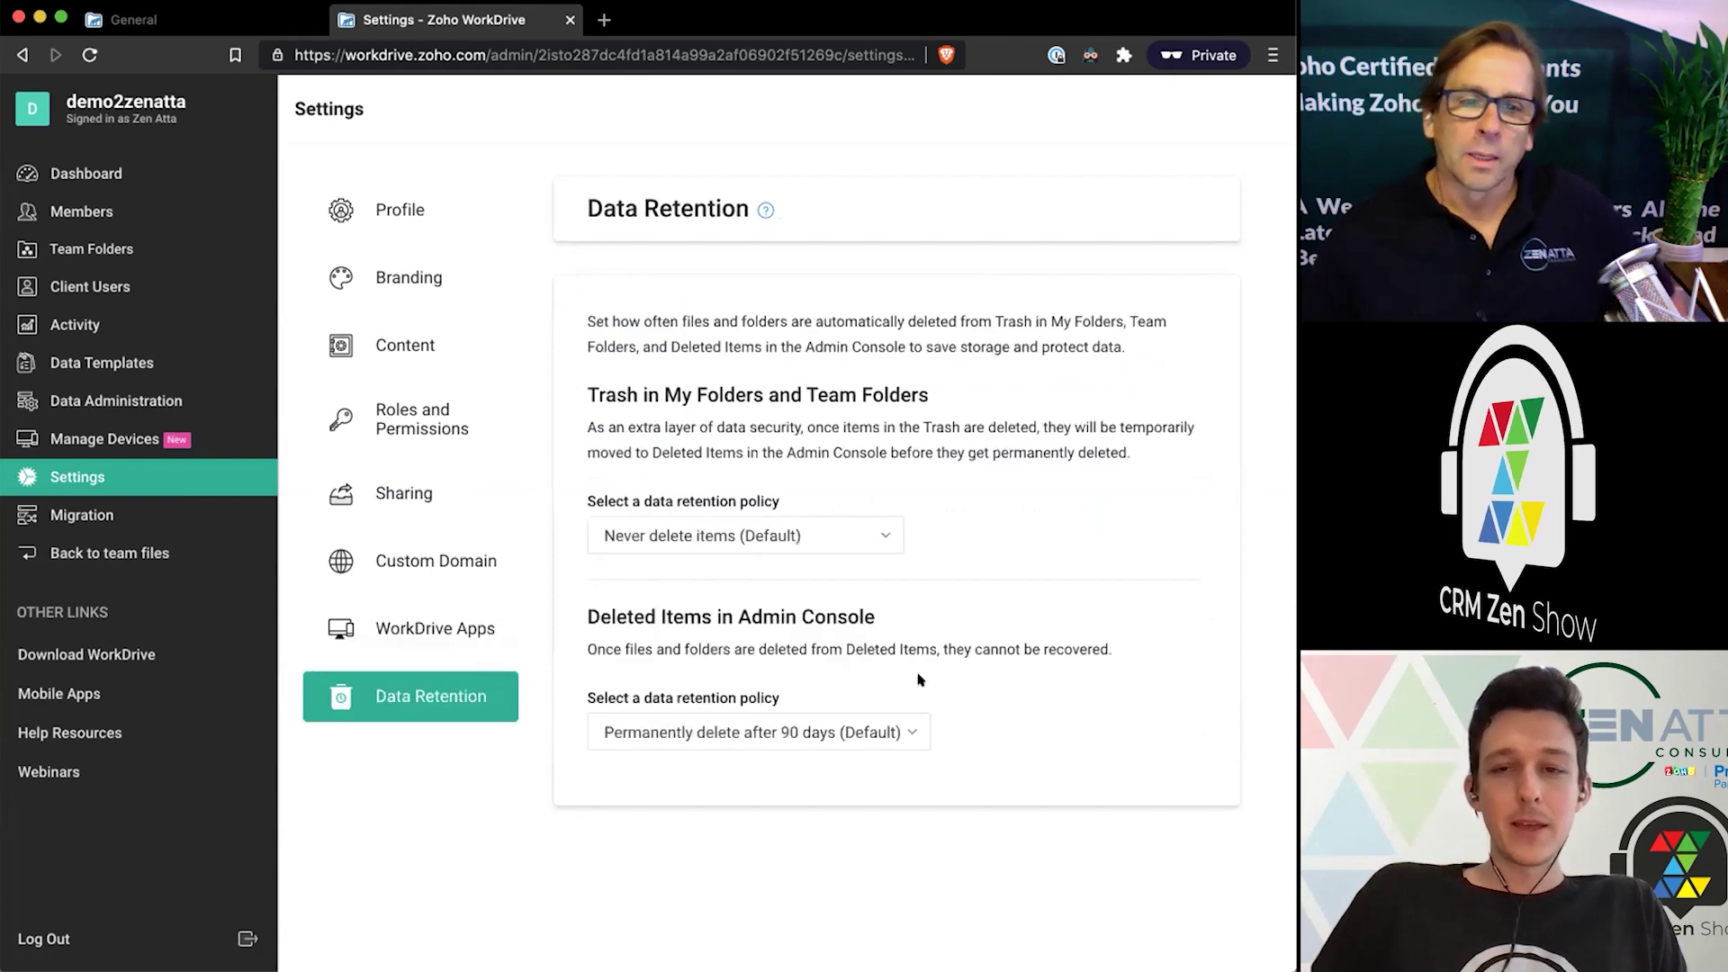
click(435, 629)
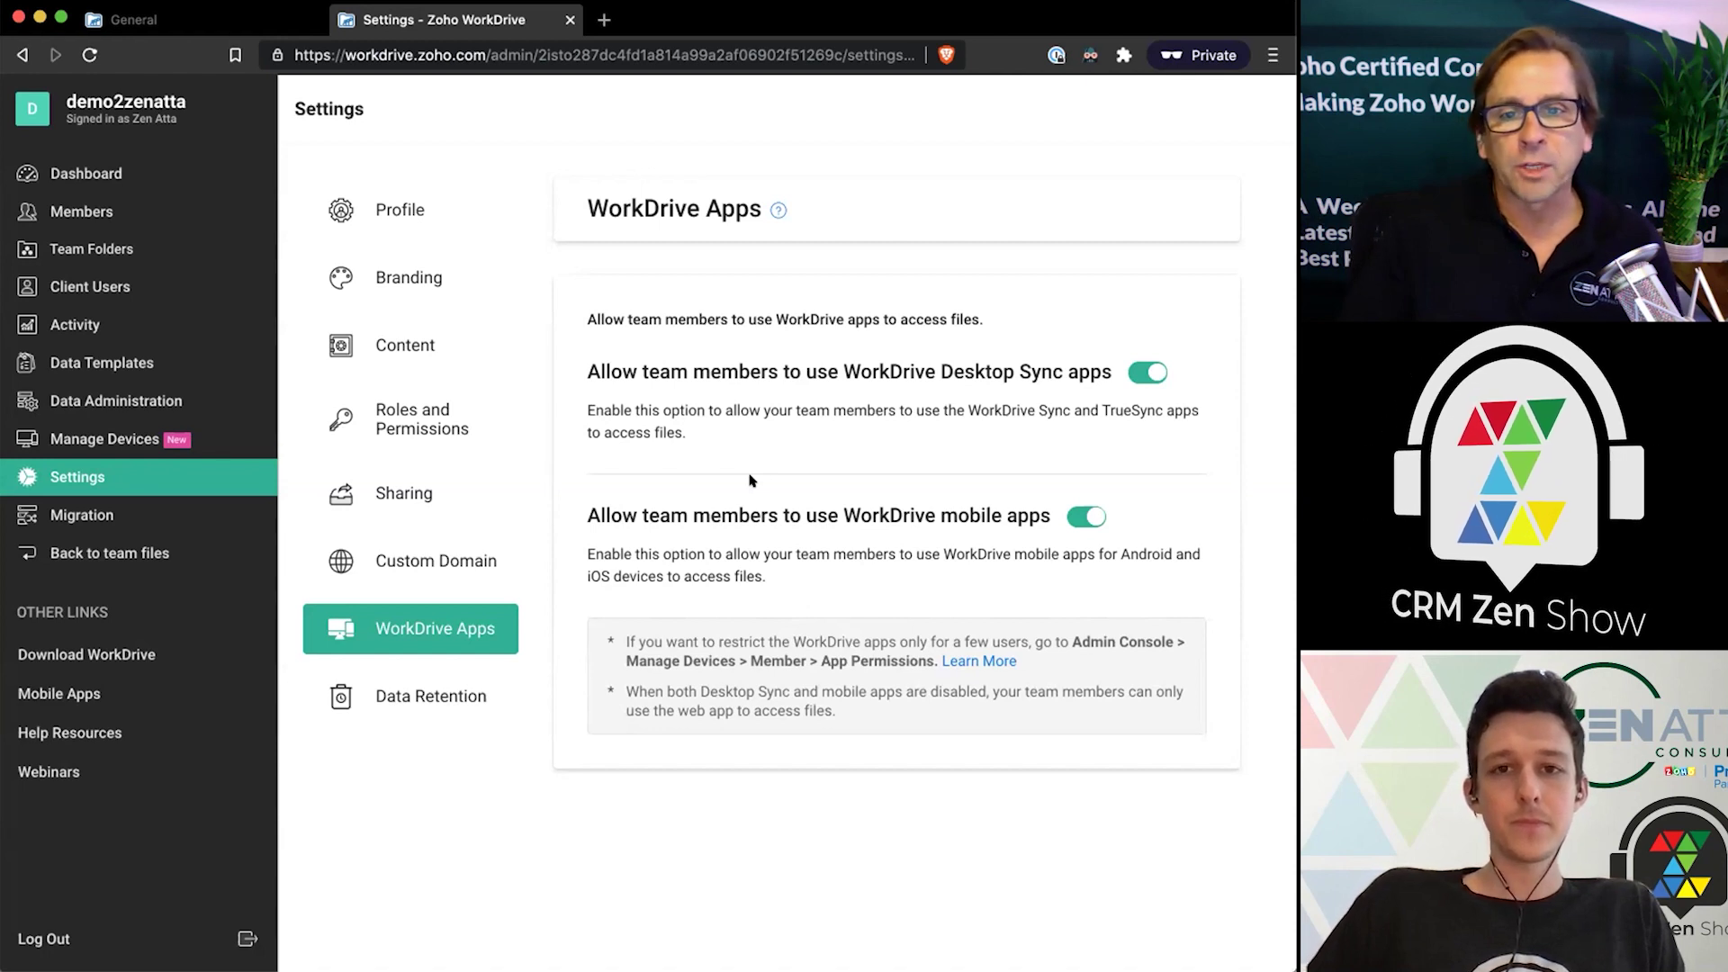
click(416, 700)
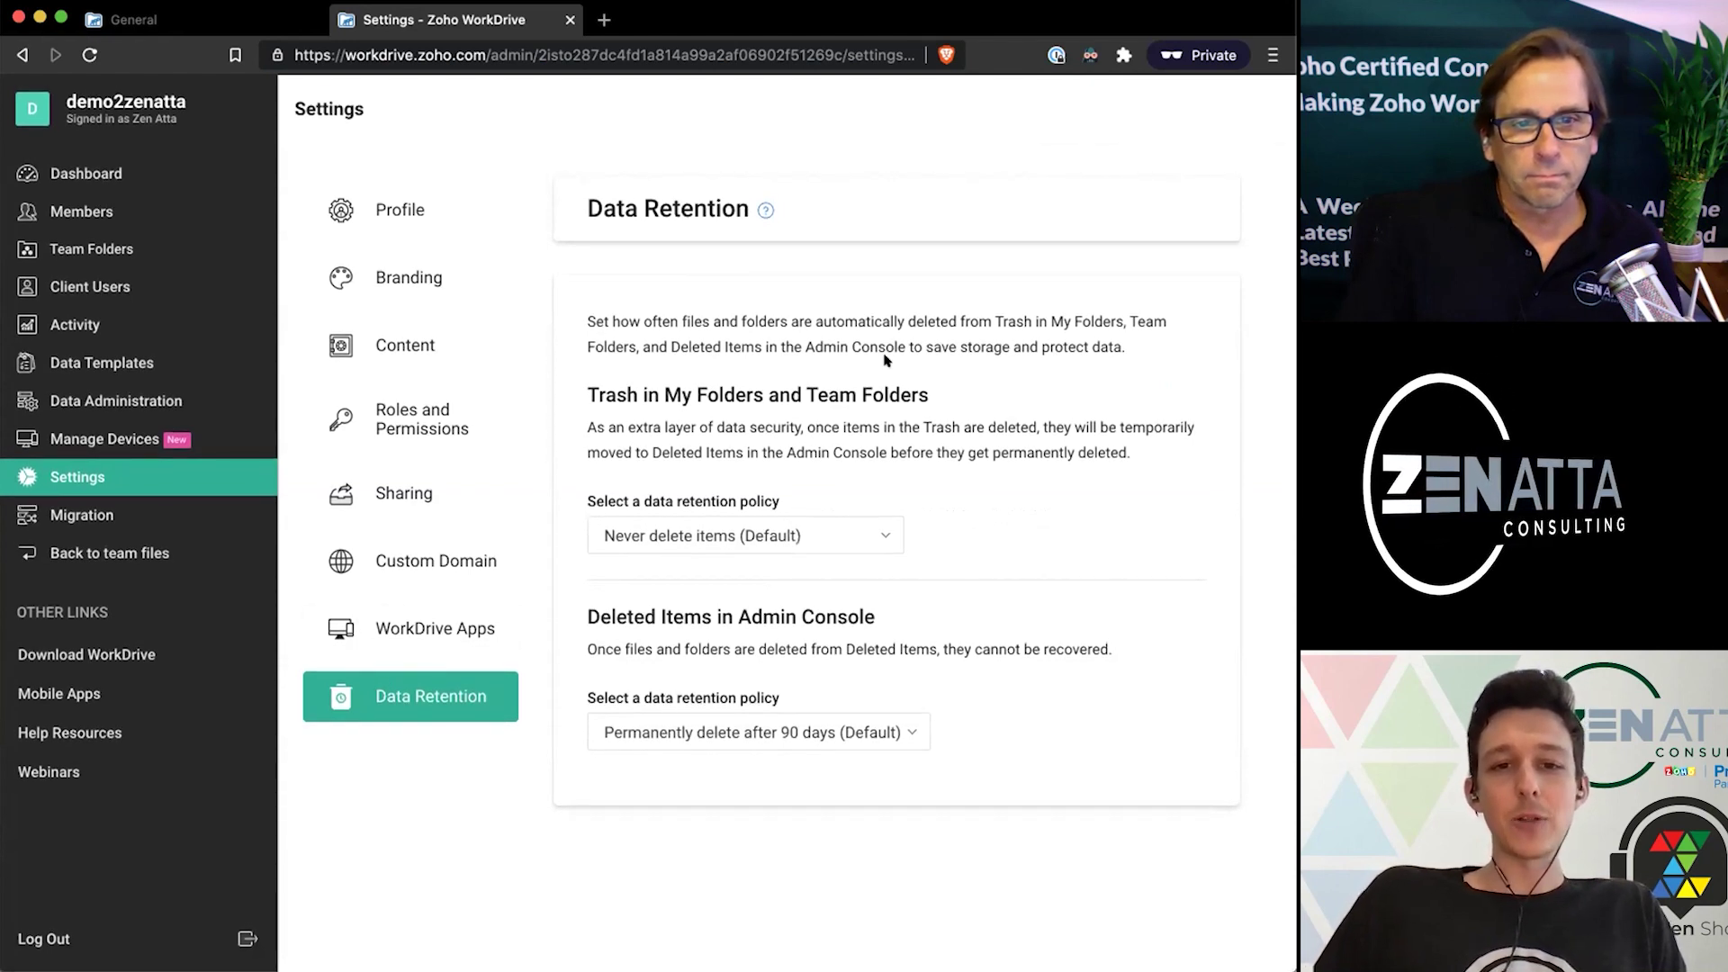
Review the trash and Deleted Items retention choices, keeping Never delete and the 90-day purge.
click(825, 541)
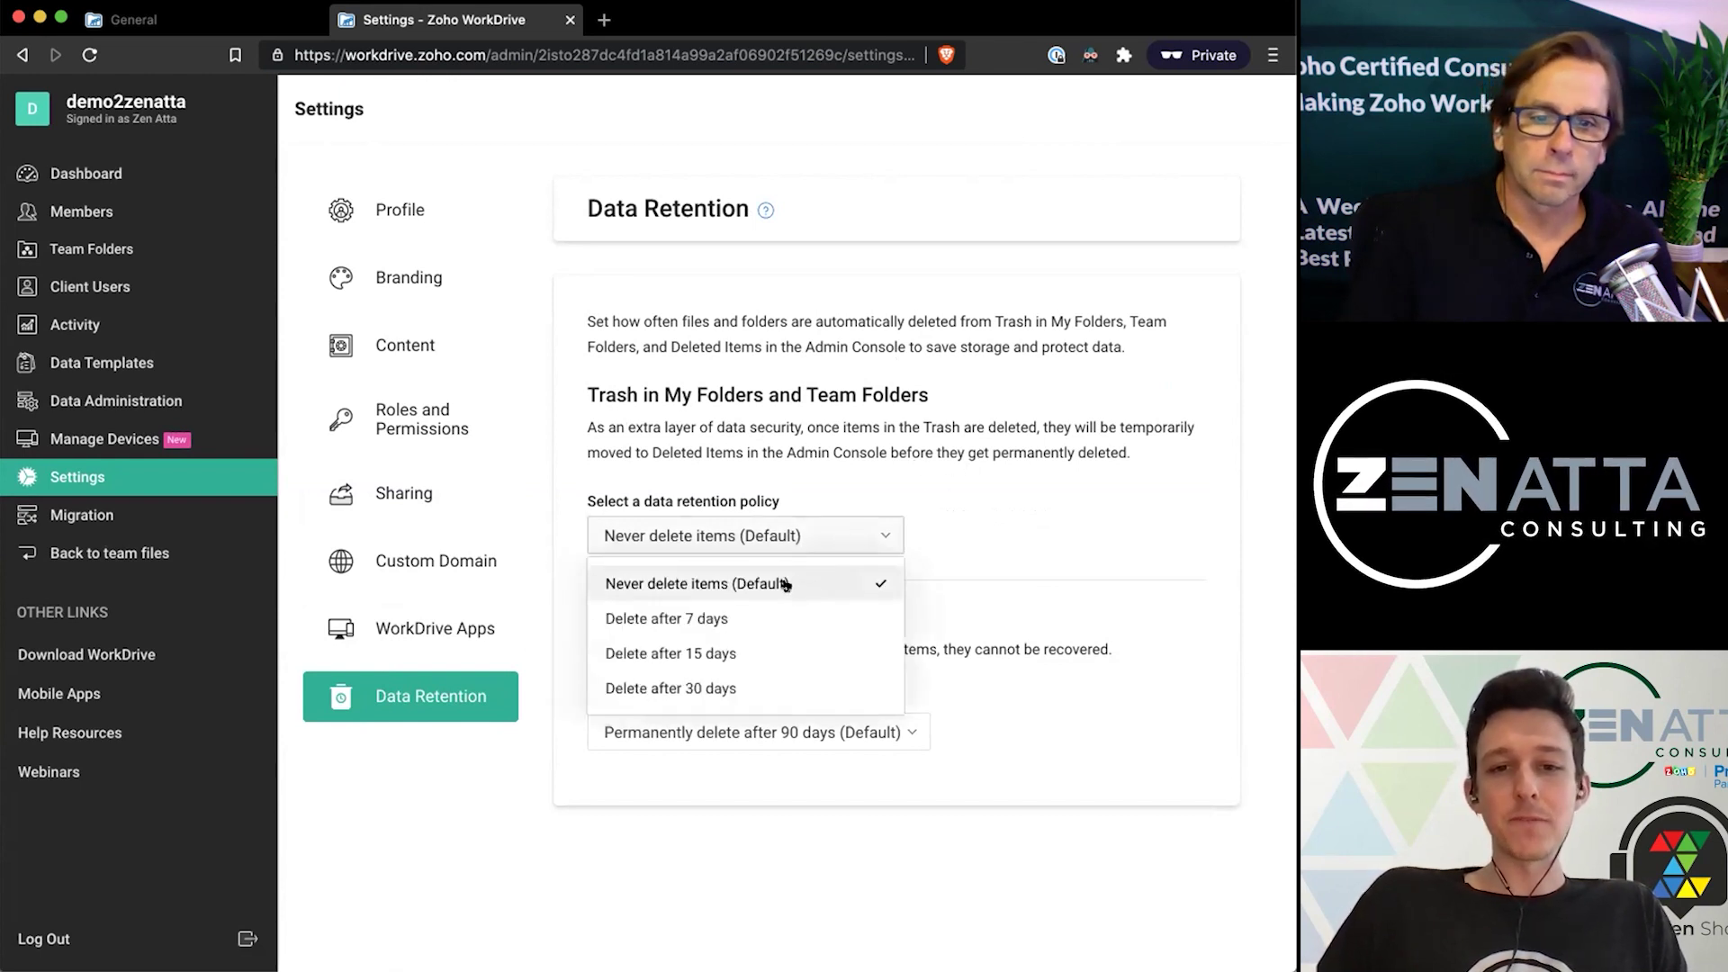
click(829, 500)
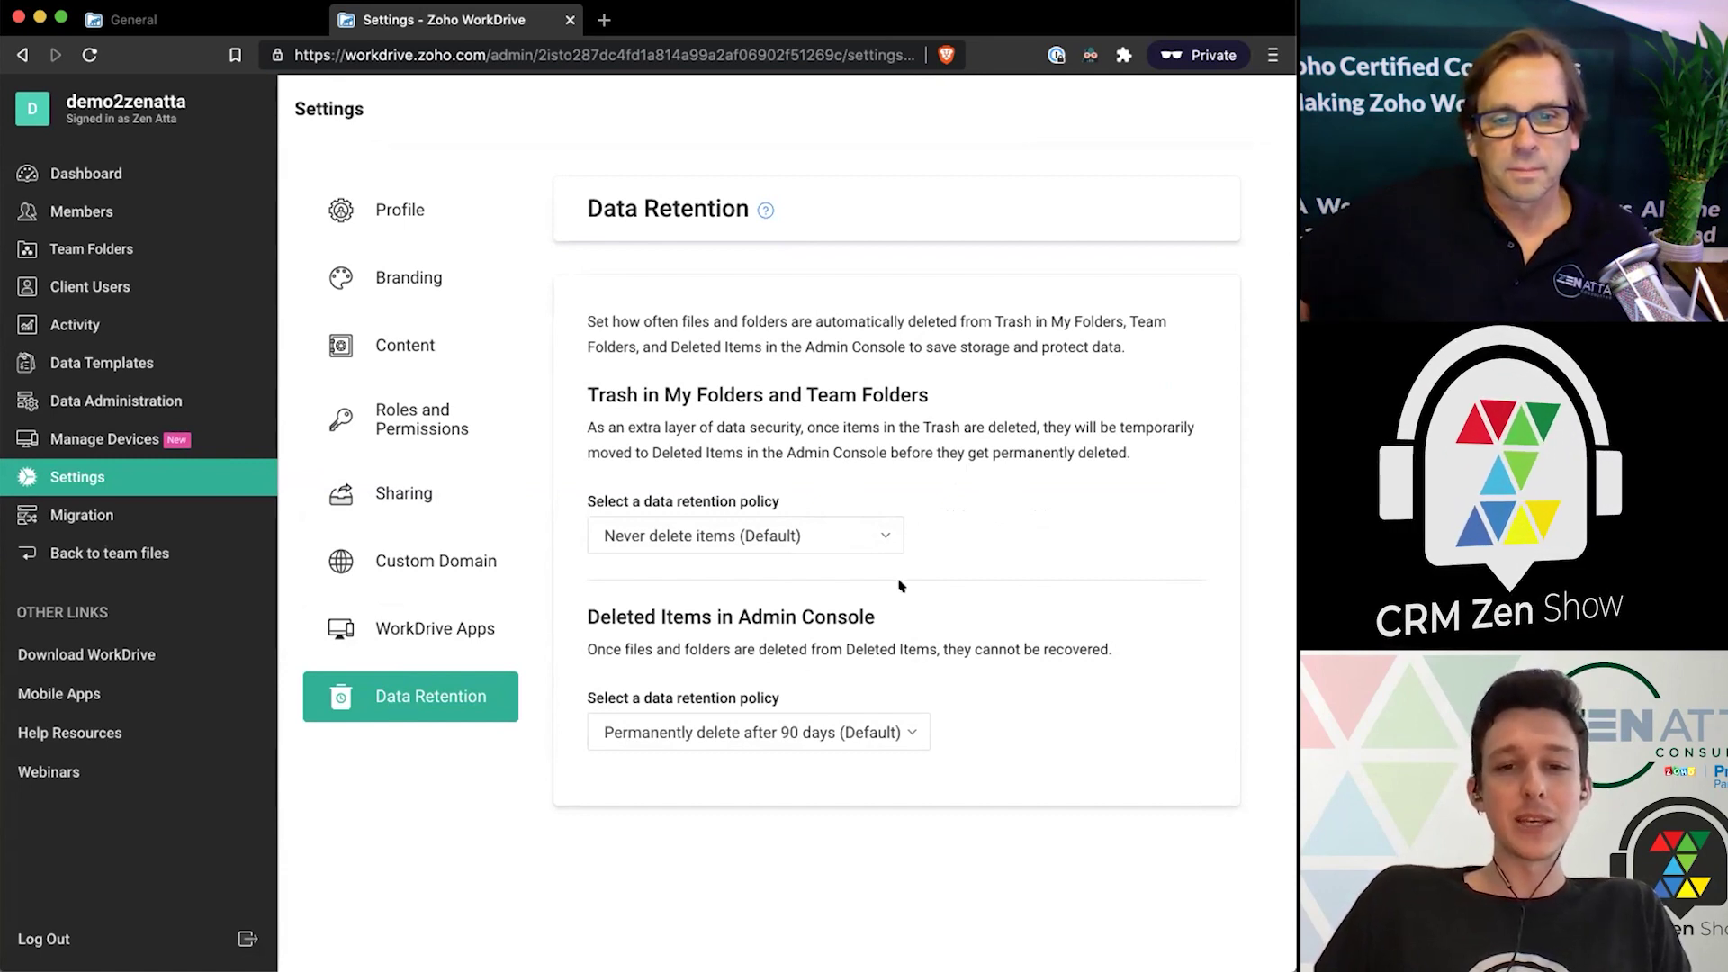
click(909, 732)
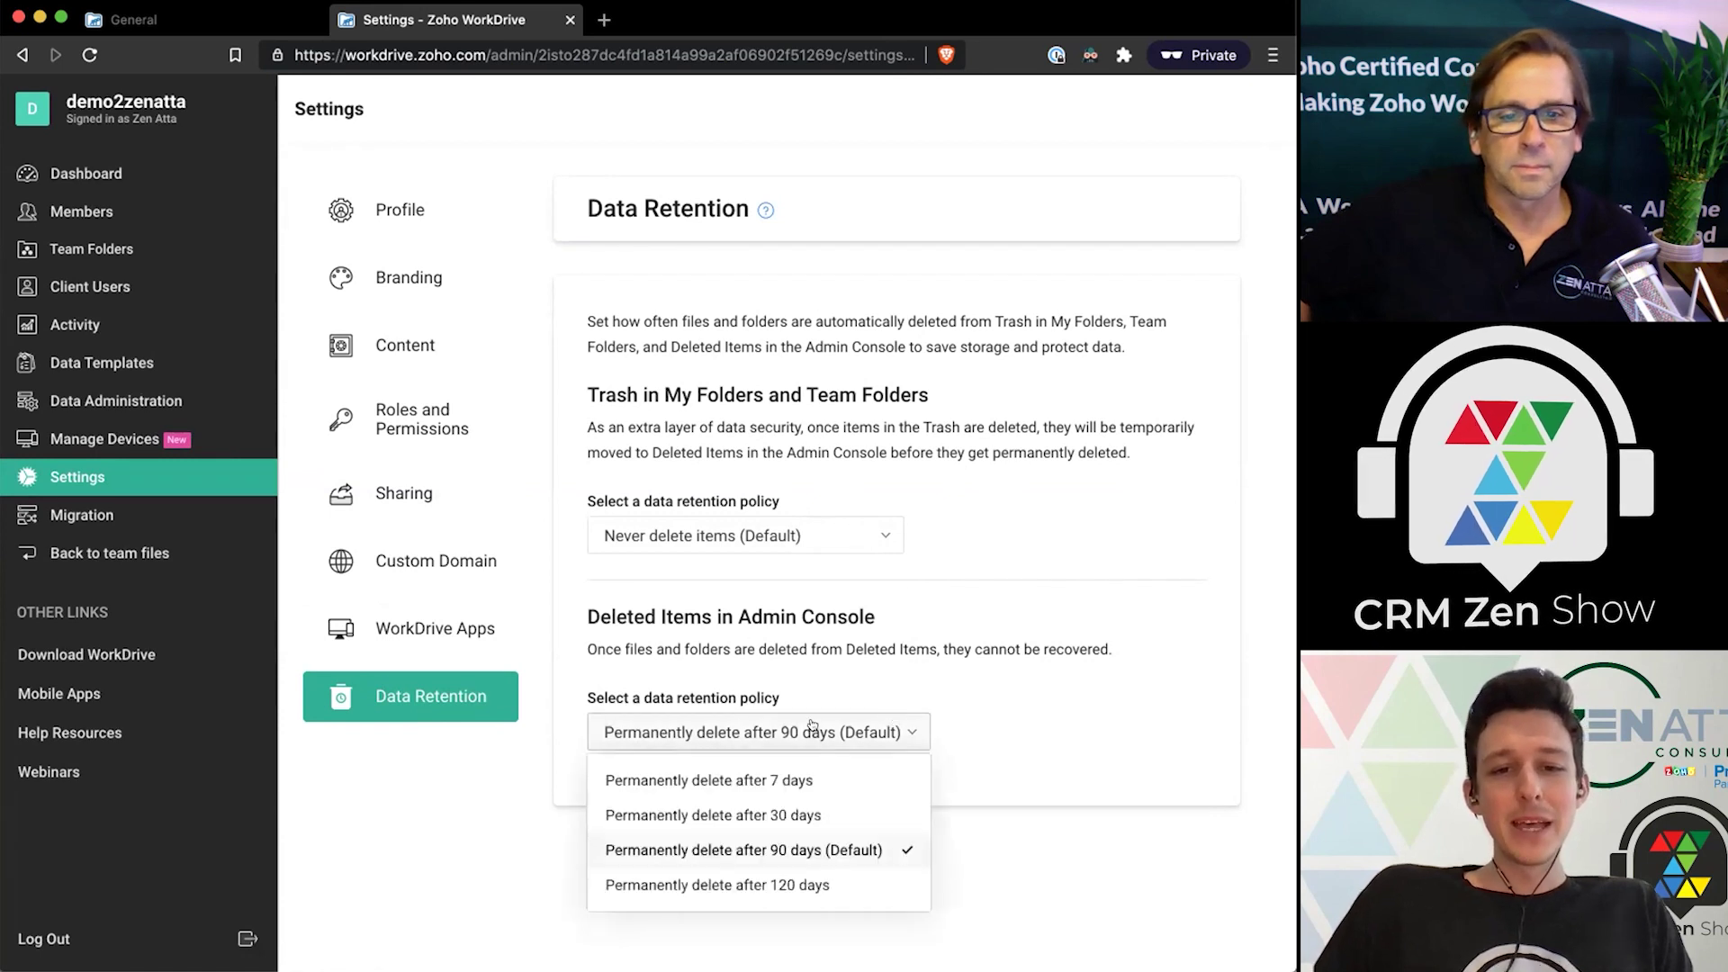
click(872, 733)
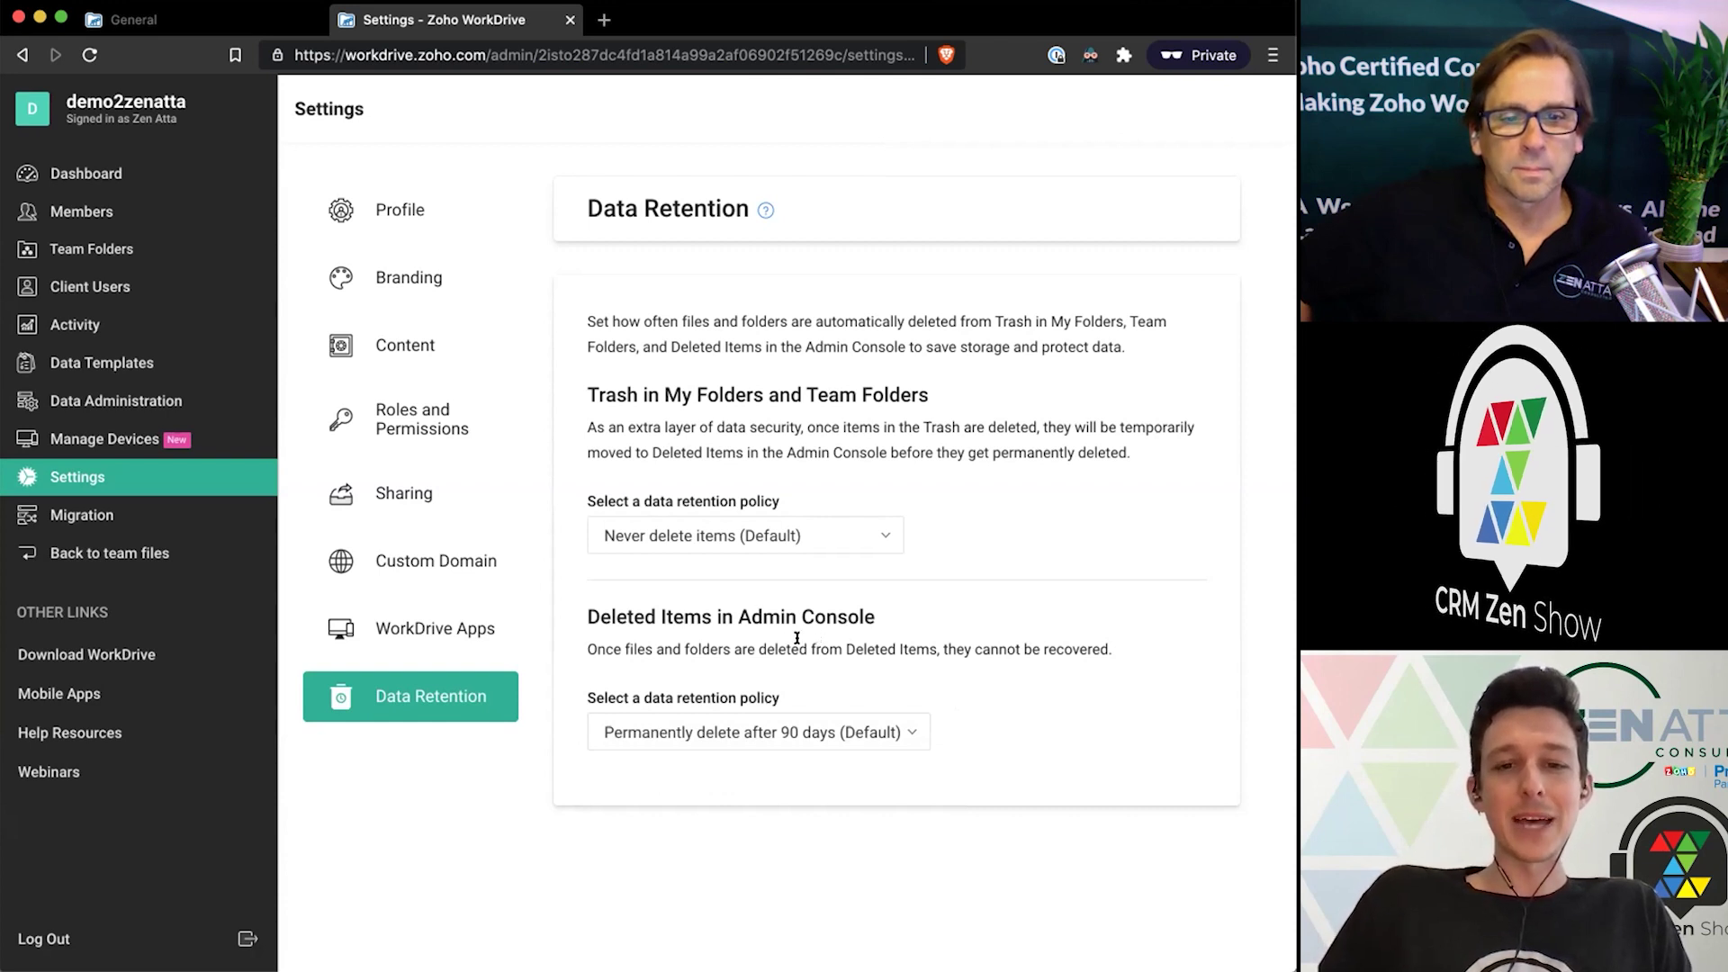
click(824, 734)
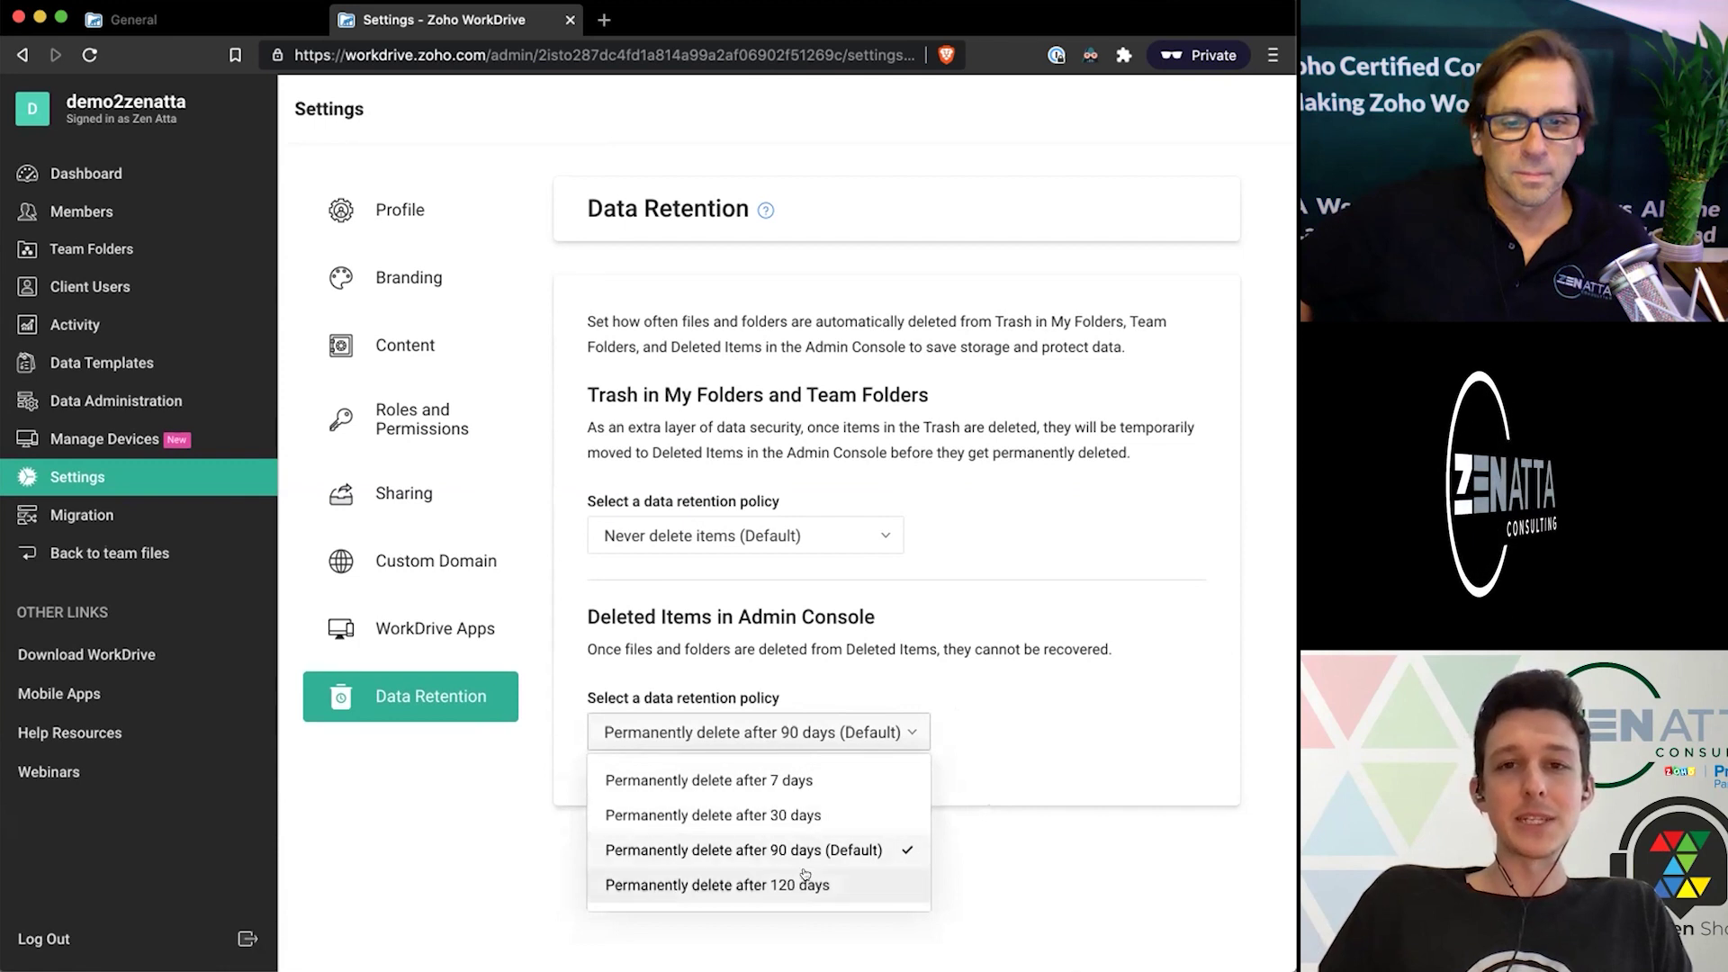
click(870, 449)
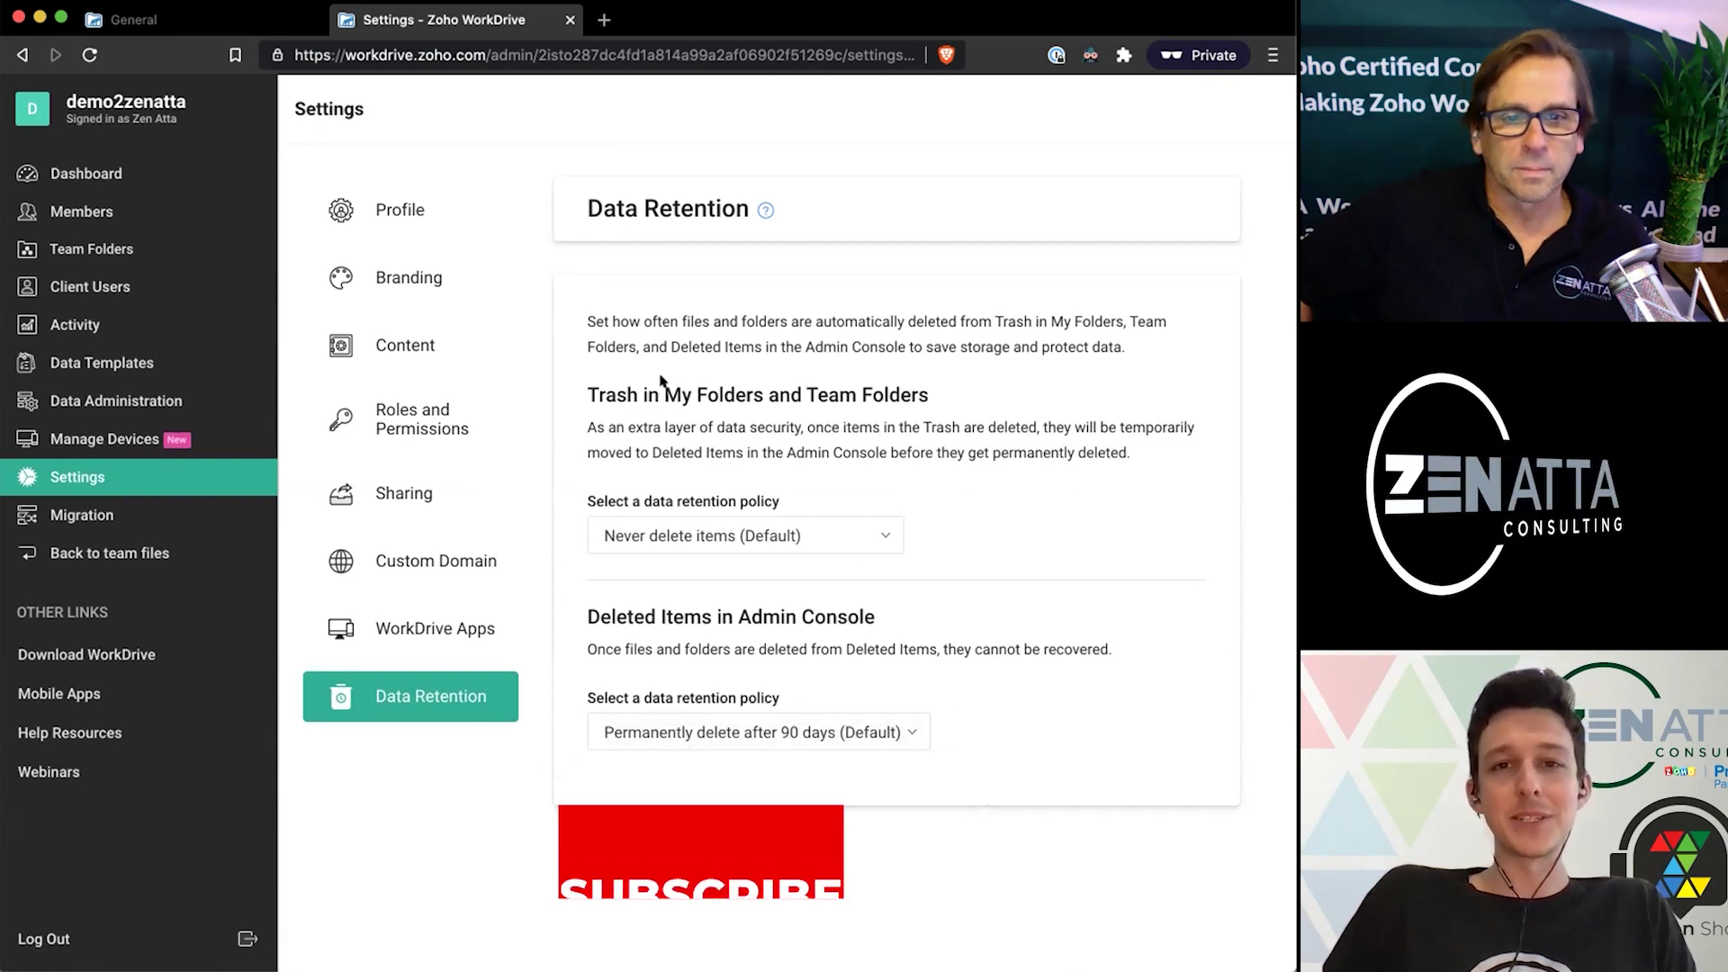